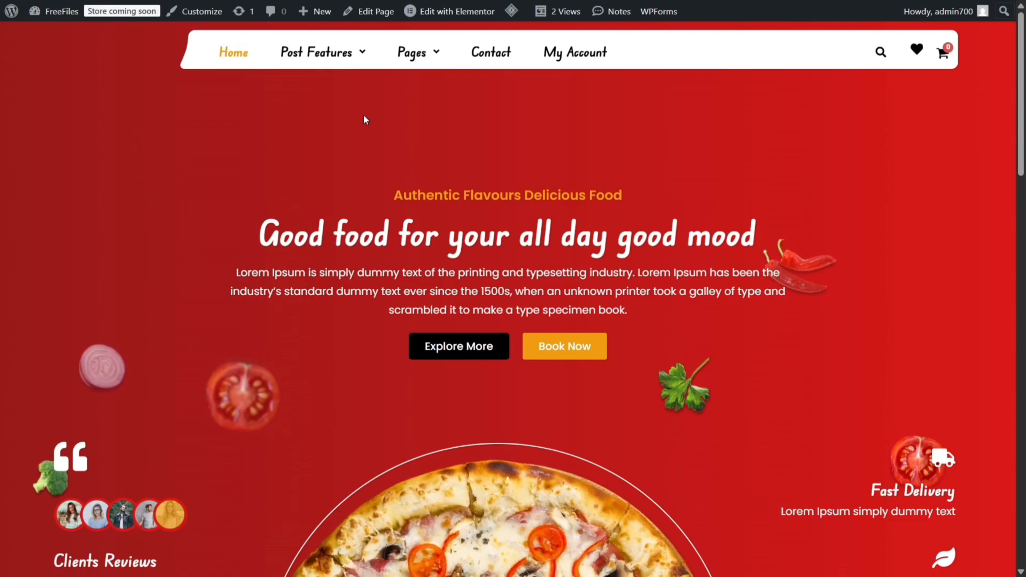
Look through the storefront's home page from the hero banner down to the footer
drag(1019, 101, 992, 78)
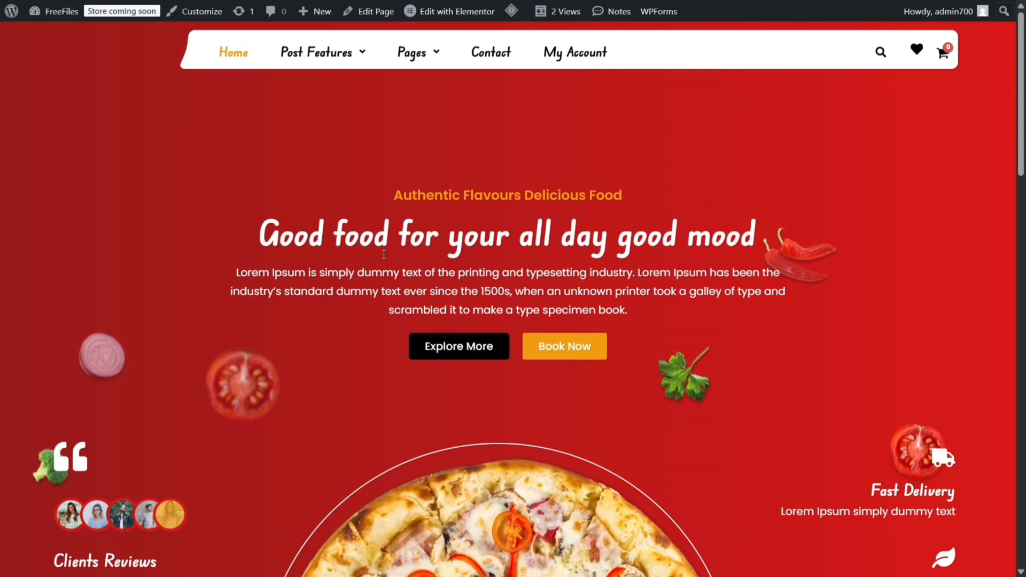
scroll(155, 146, down, 3)
scroll(155, 145, down, 3)
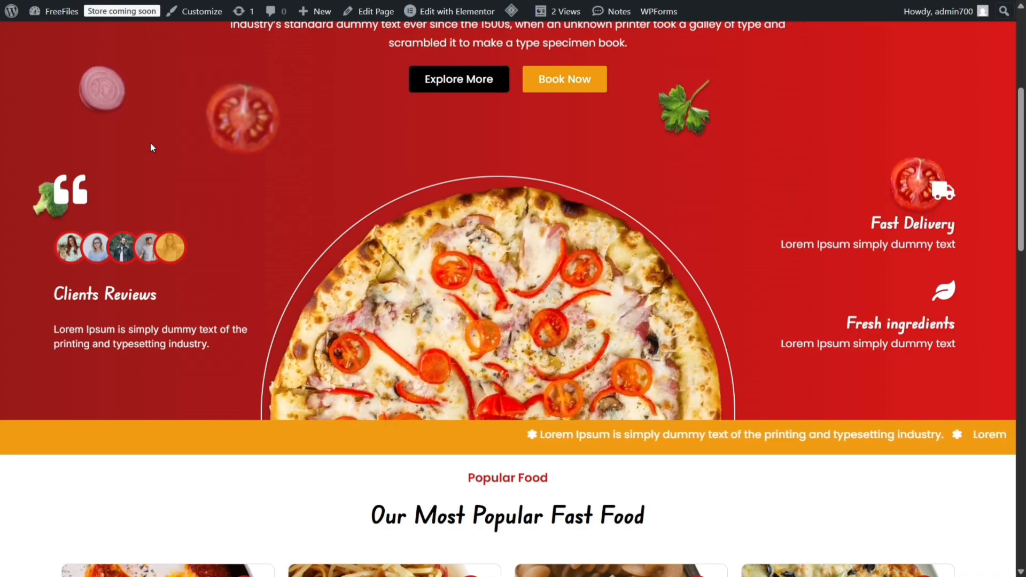
scroll(151, 148, down, 1)
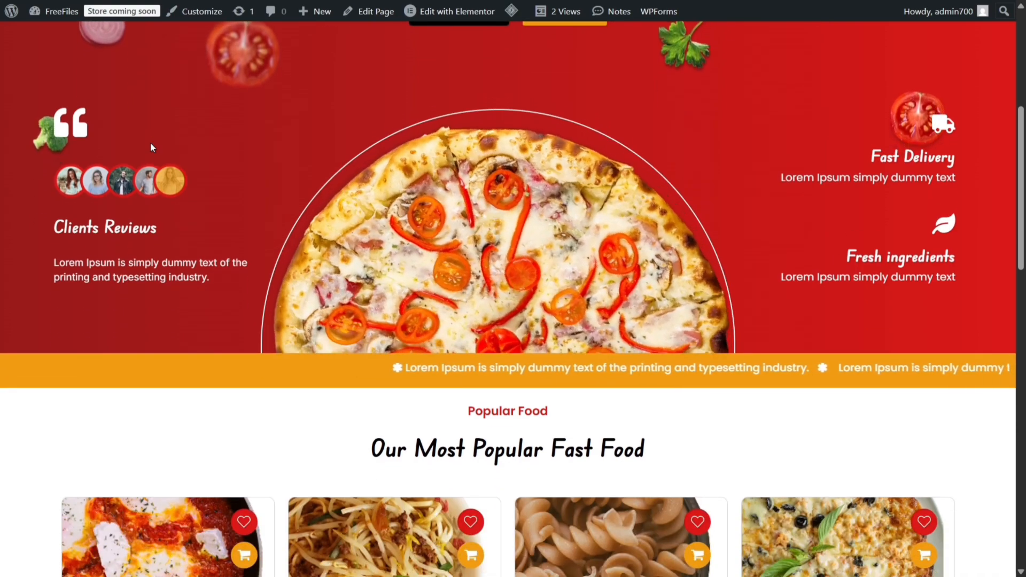
scroll(151, 147, up, 3)
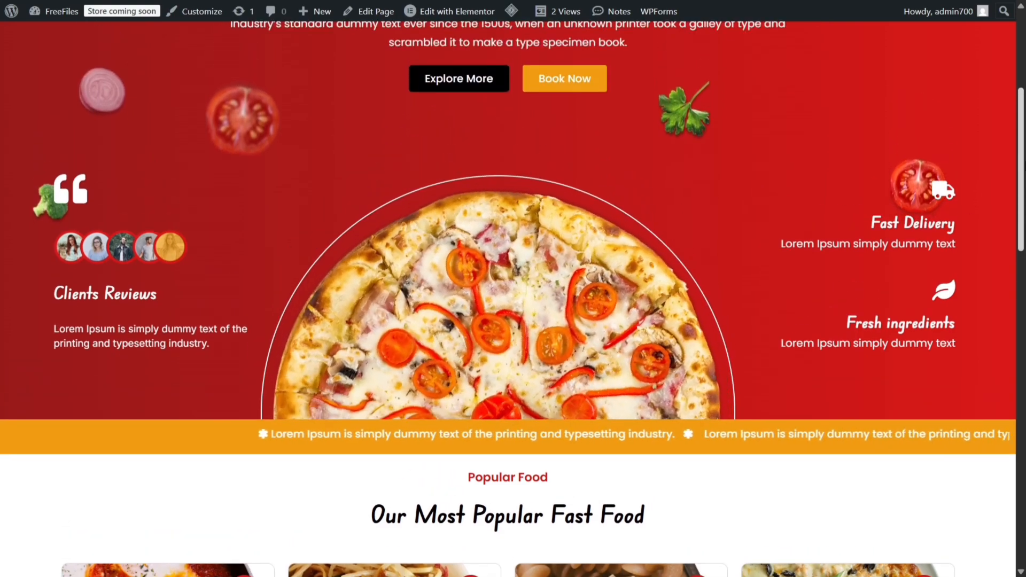
scroll(150, 147, down, 3)
scroll(815, 435, down, 3)
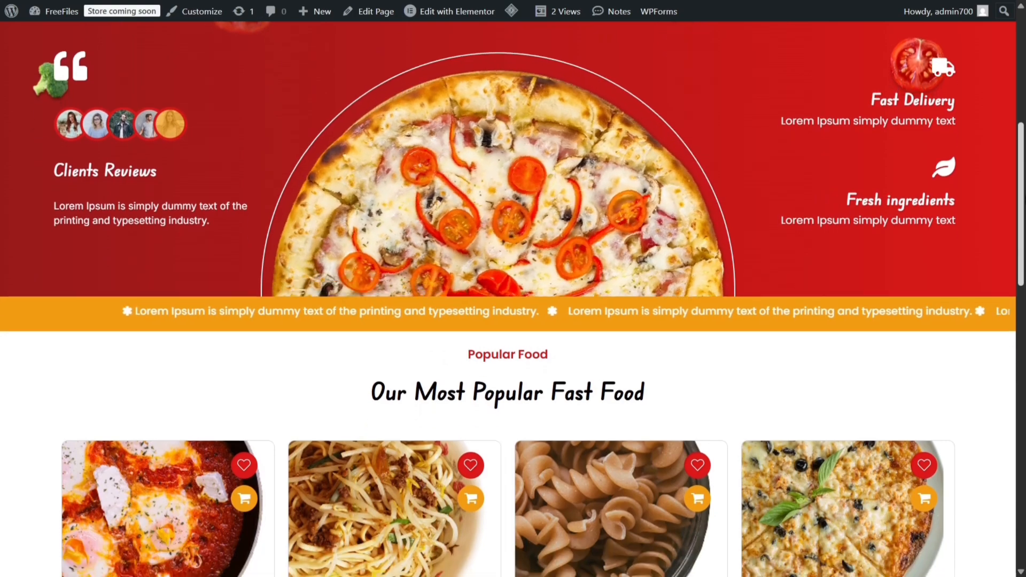
scroll(816, 435, down, 10)
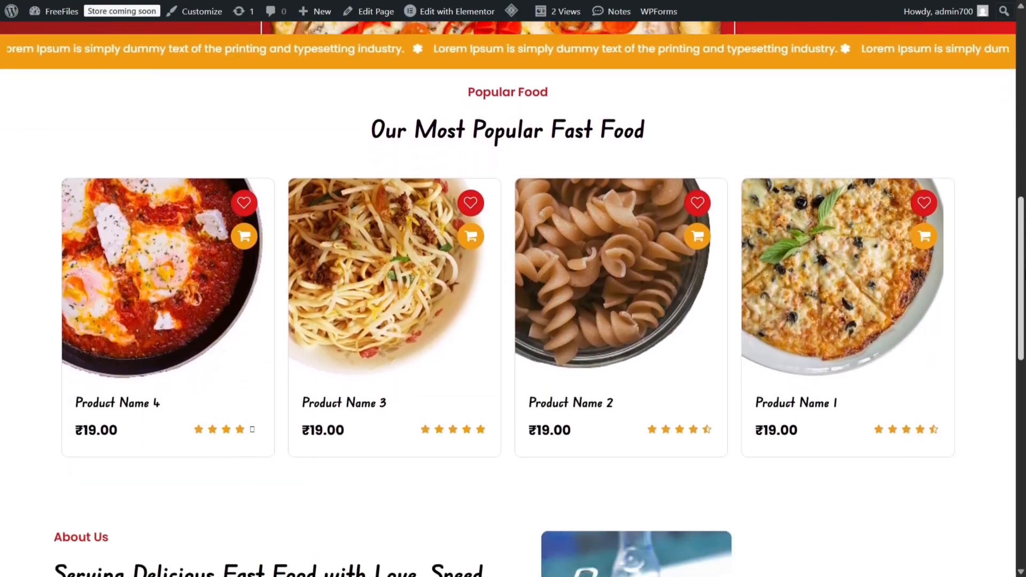
scroll(508, 289, down, 5)
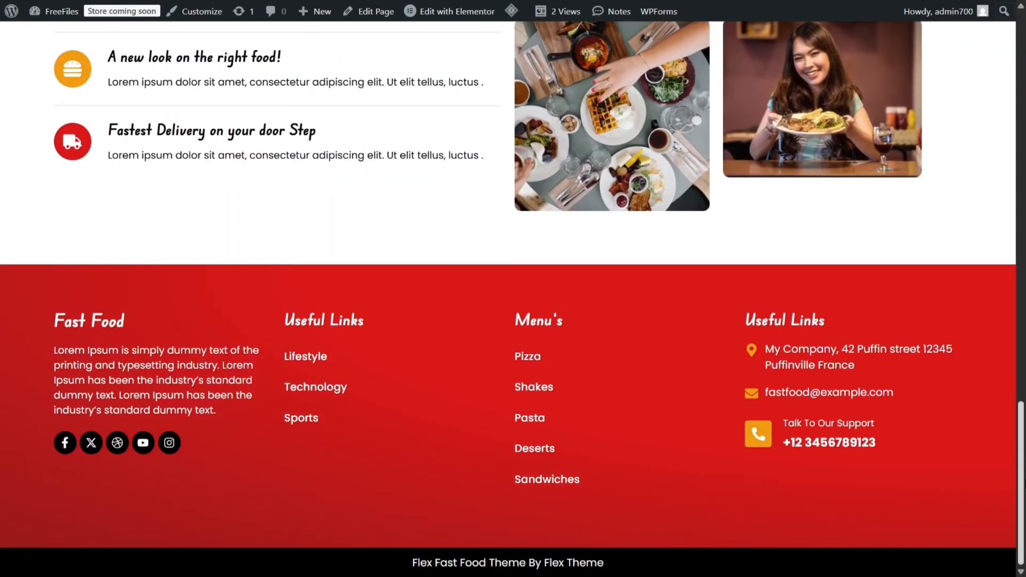
scroll(508, 289, up, 8)
scroll(508, 289, up, 14)
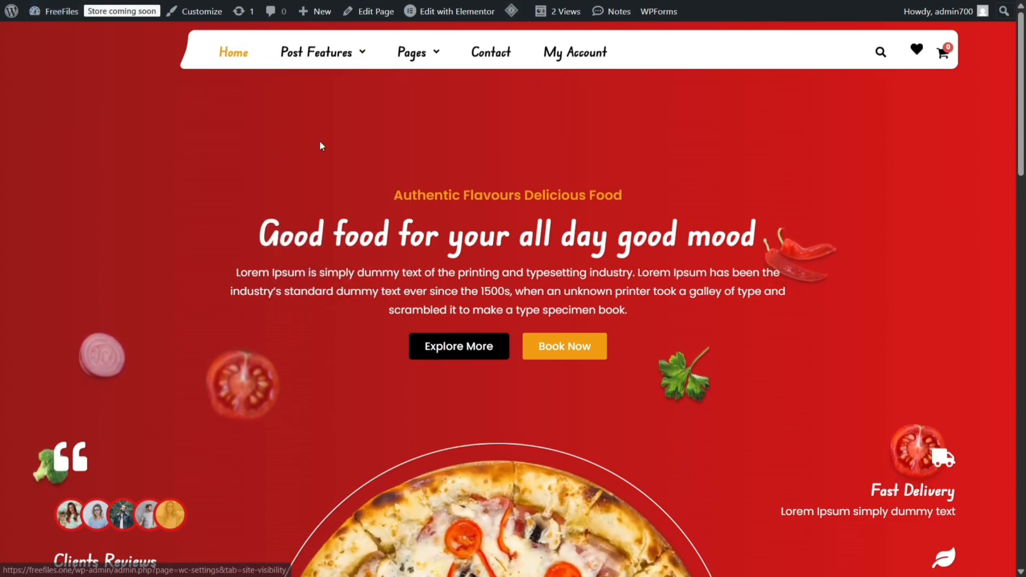
Open the storefront's My Account page and look over its account menu
click(553, 63)
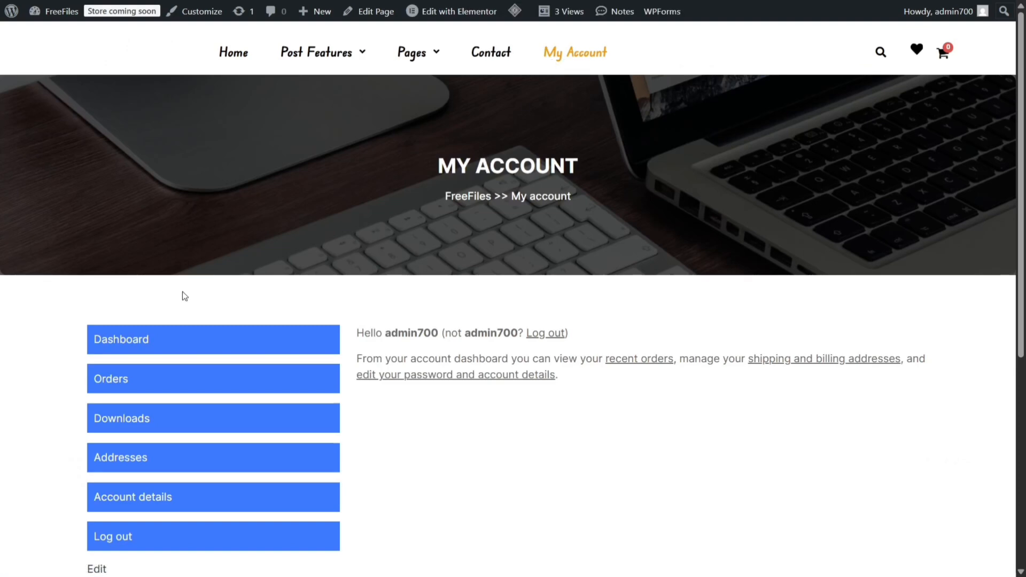
scroll(171, 283, down, 1)
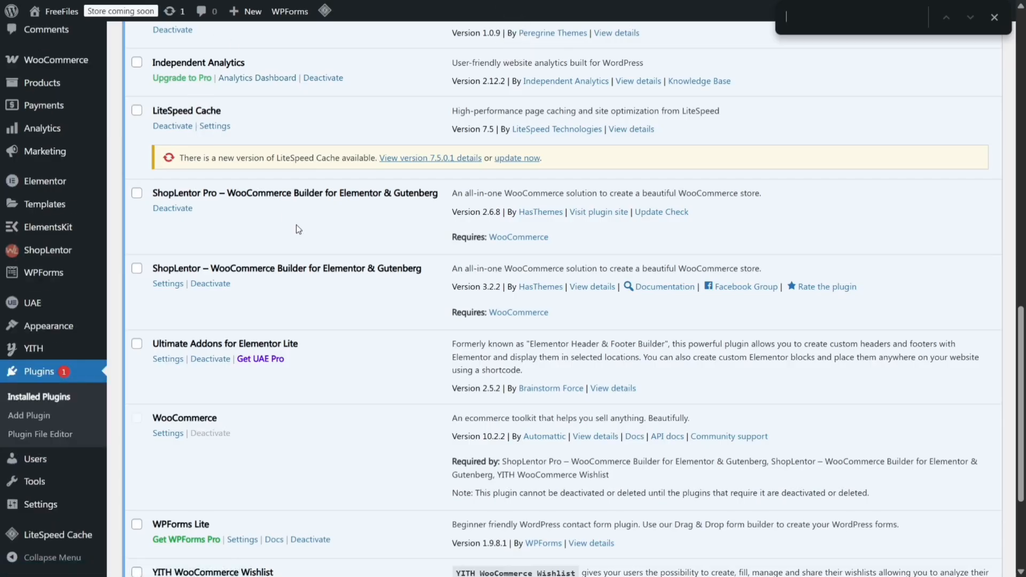
Open the Add Plugins page in the site's admin area and dismiss the Flex Pro upgrade banner
scroll(300, 230, up, 4)
scroll(310, 242, up, 10)
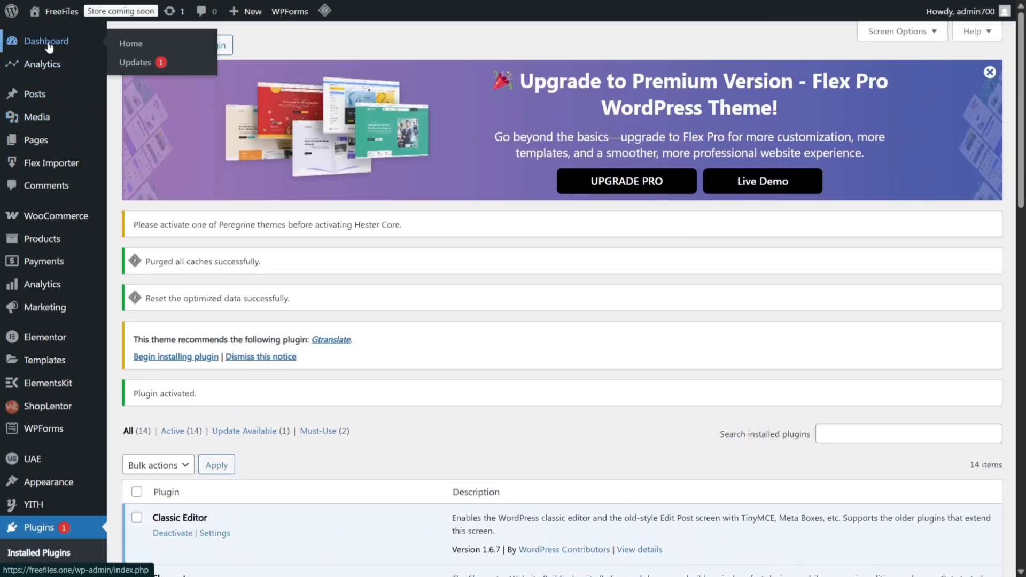
click(47, 41)
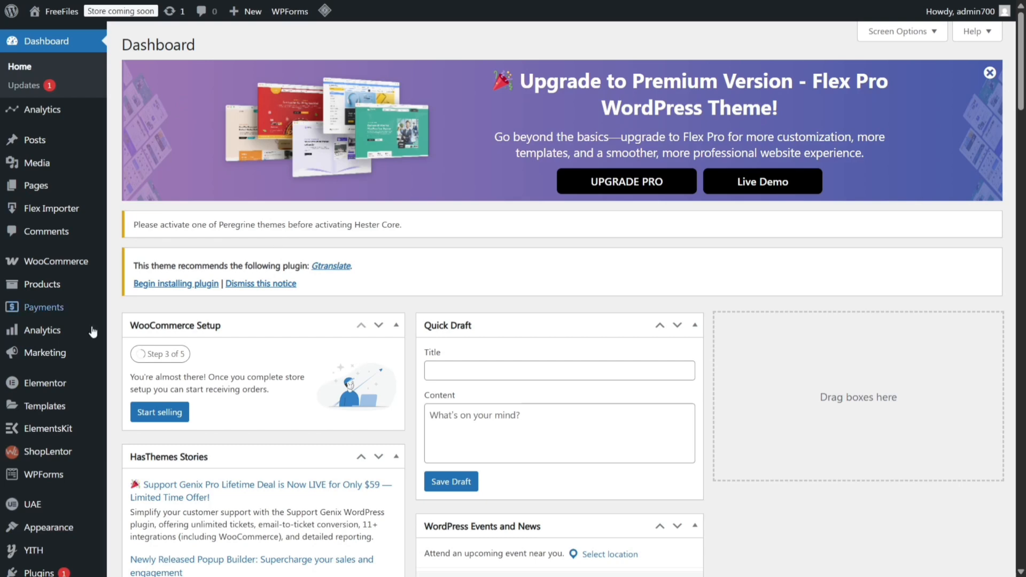
mouse_move(49, 416)
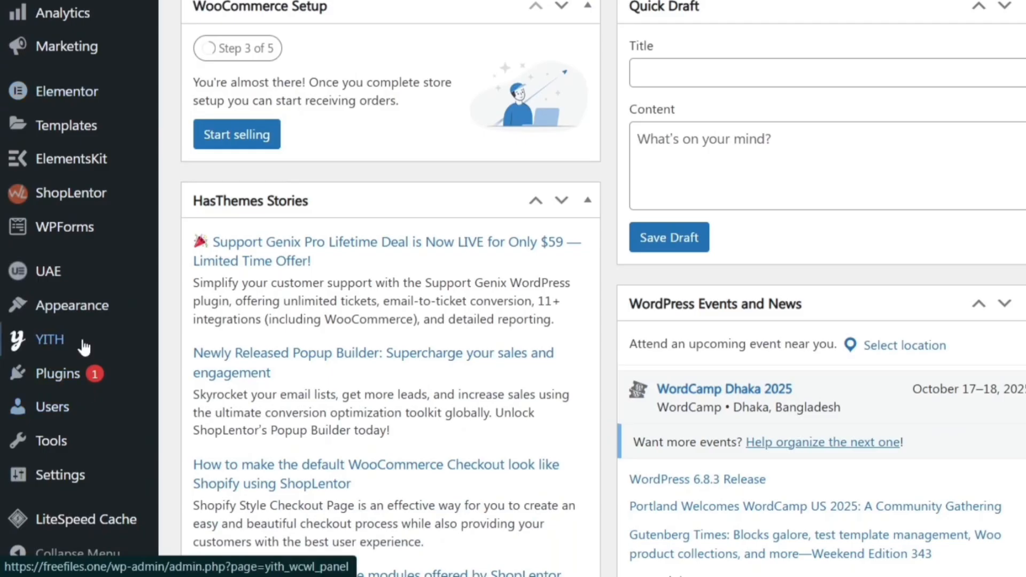
mouse_move(99, 575)
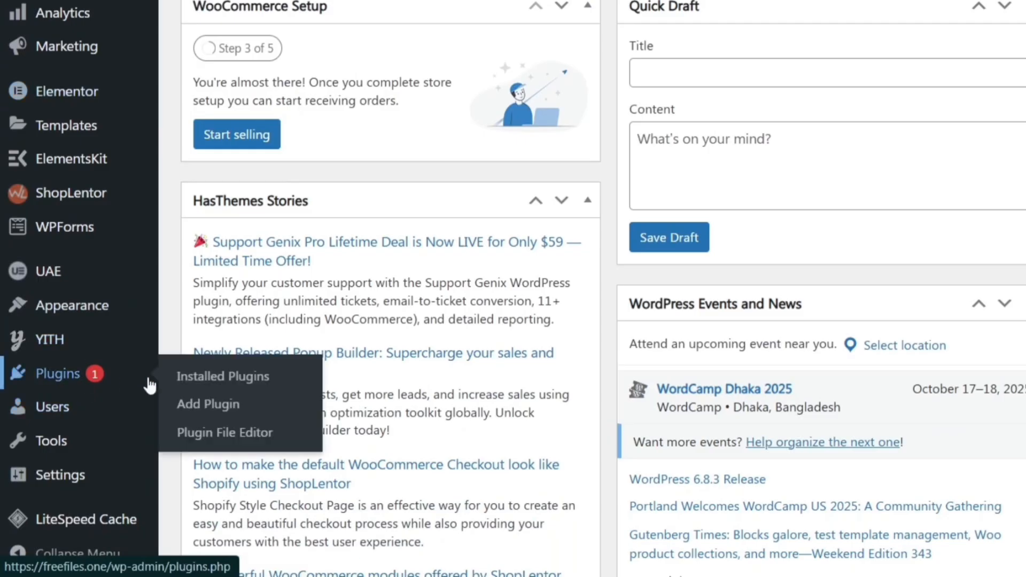
click(276, 412)
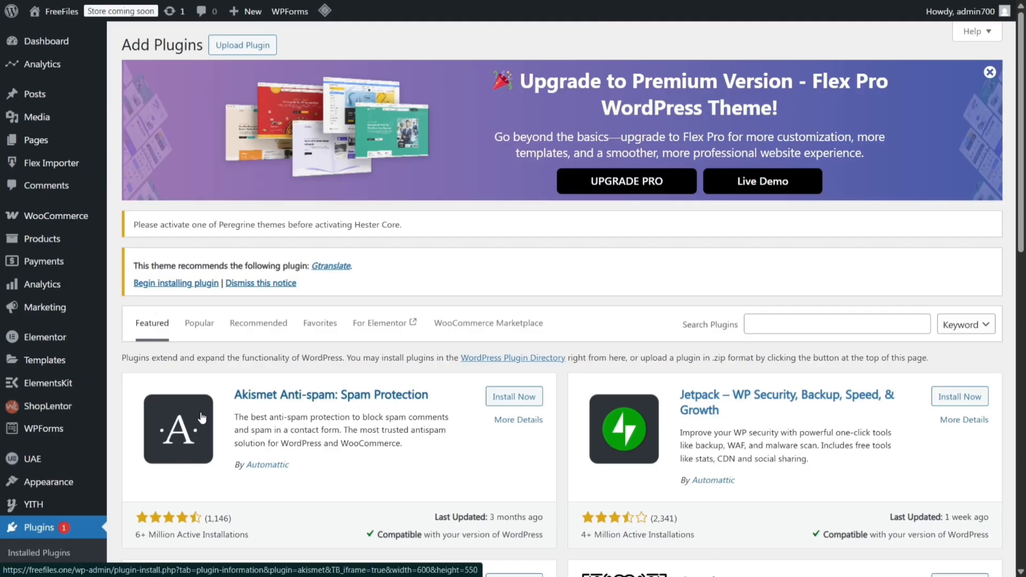
click(990, 72)
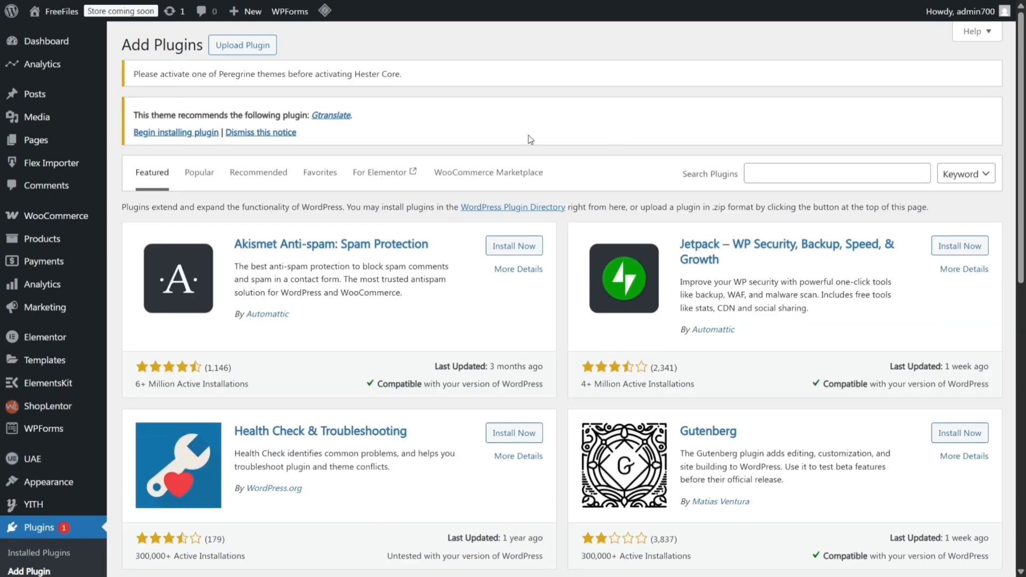
Search the plugin directory for "woo wallet", and install and activate Wallet for WooCommerce
click(763, 174)
text(woo)
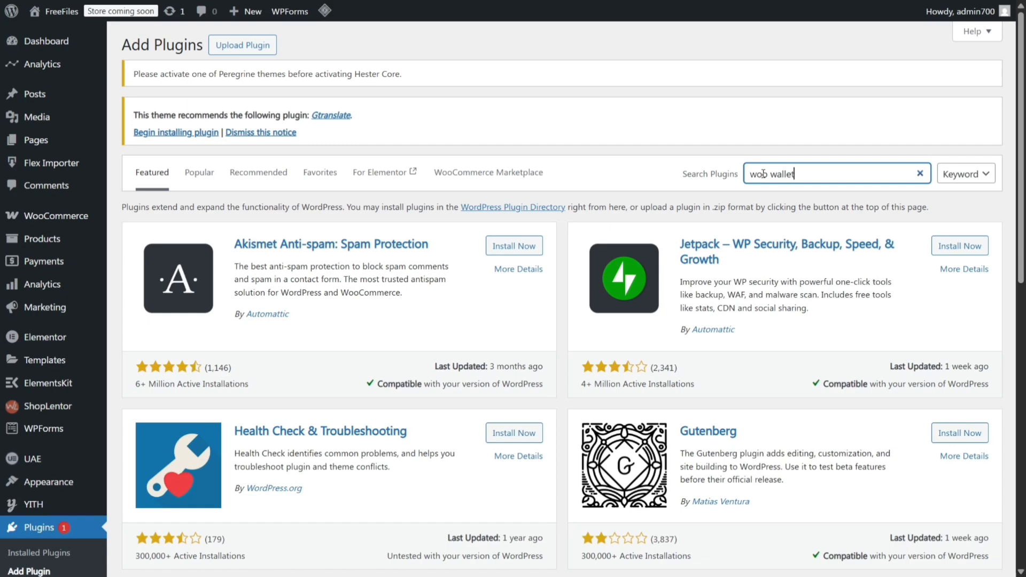
text( wallet)
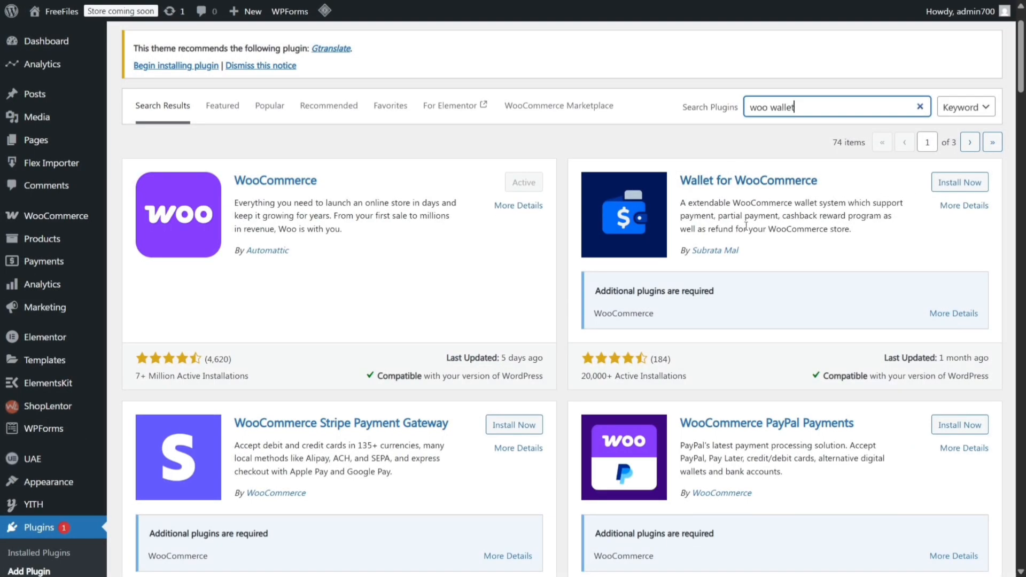
click(971, 183)
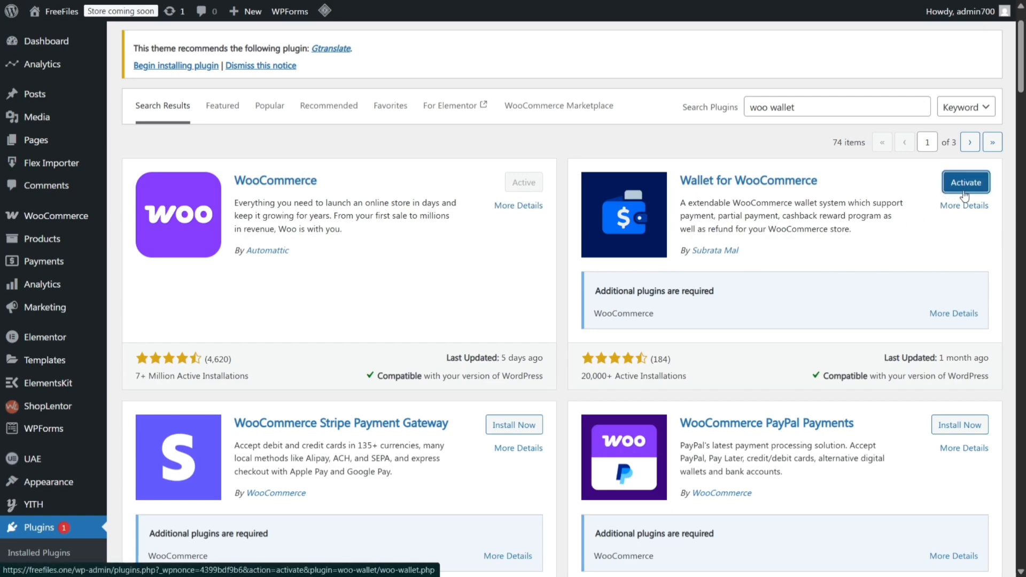
click(985, 187)
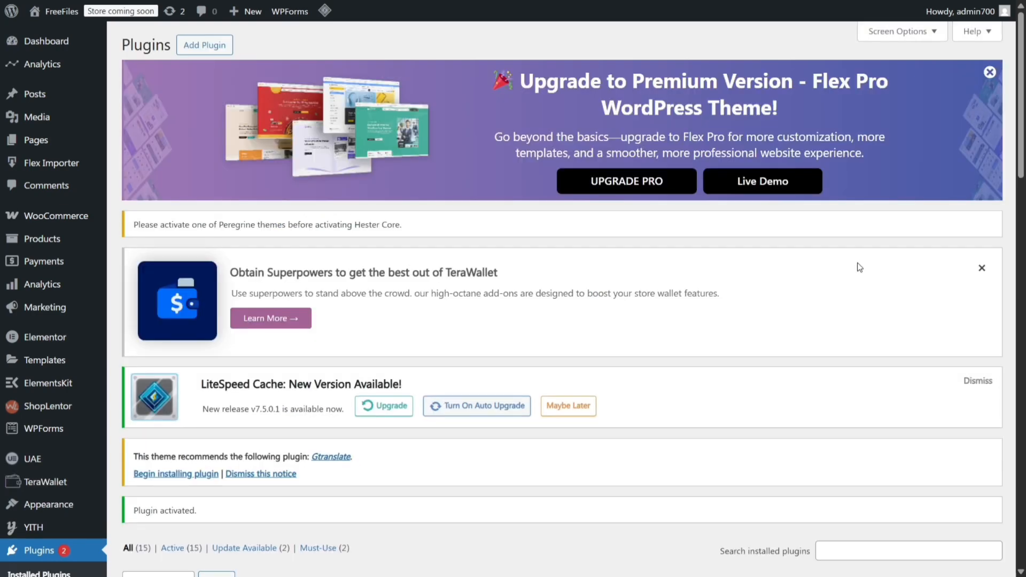
Find TeraWallet among the installed plugins and open its settings
scroll(859, 267, down, 15)
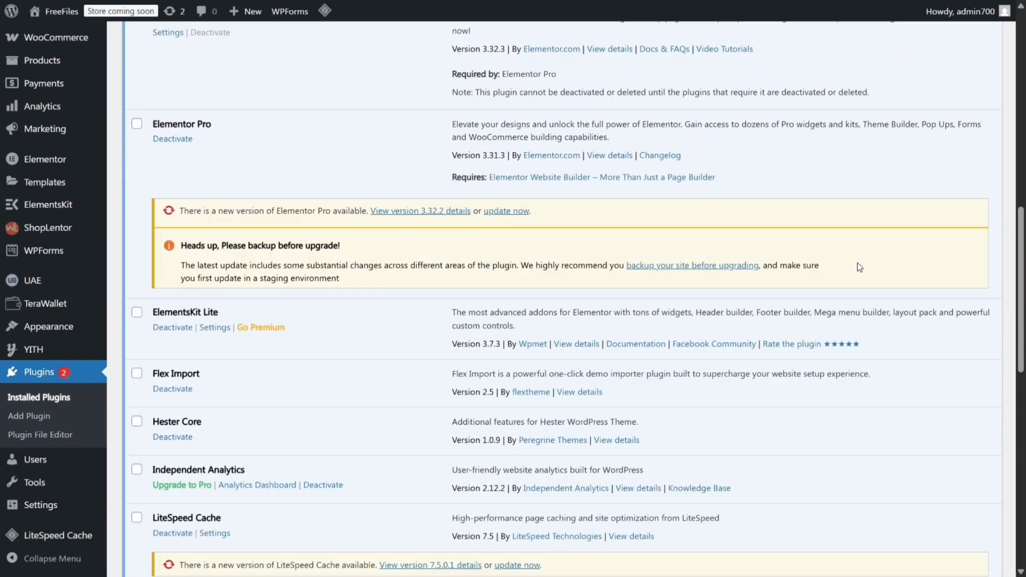
scroll(859, 266, down, 4)
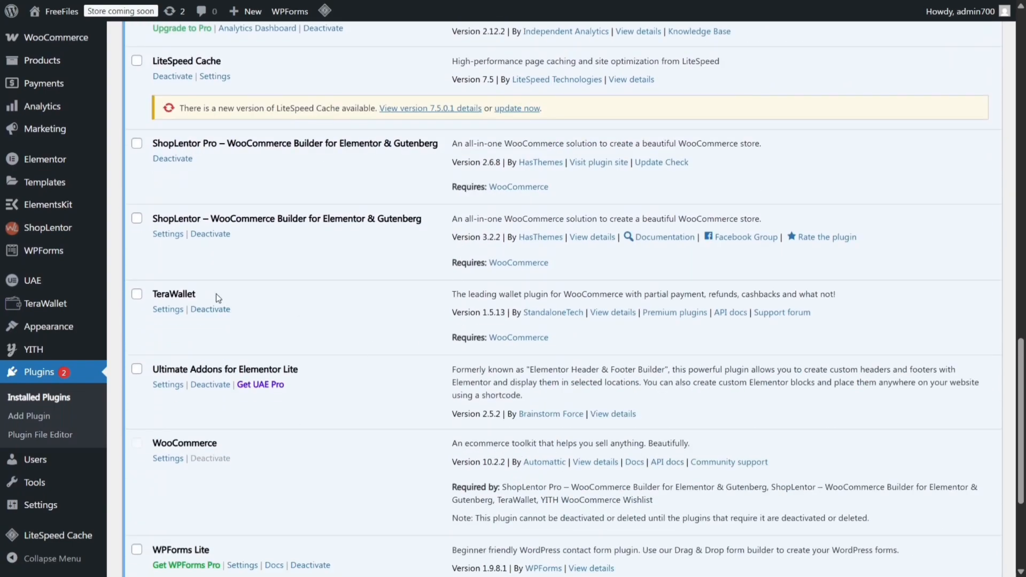
scroll(171, 267, down, 2)
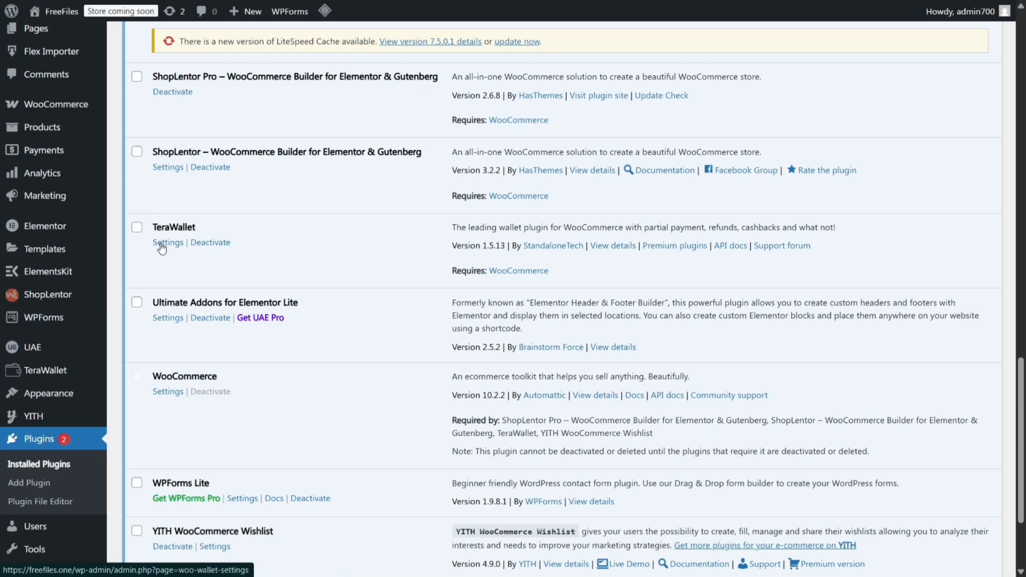
click(162, 247)
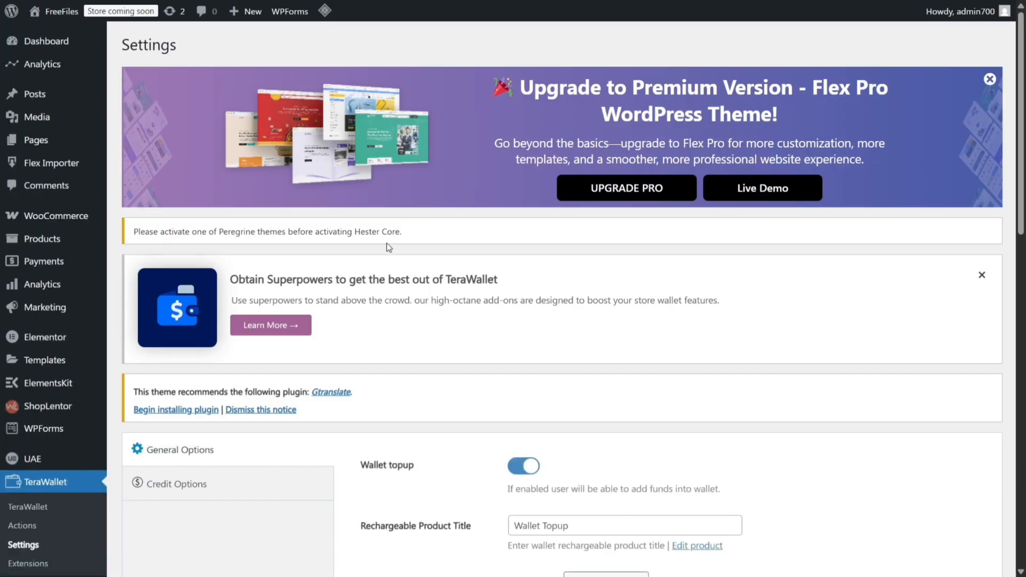
scroll(622, 267, down, 2)
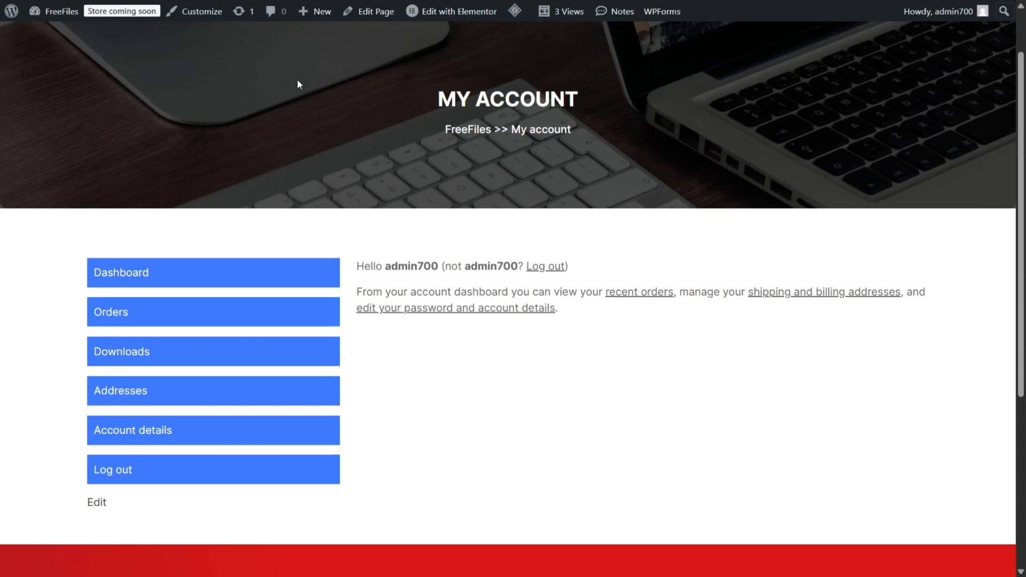
Reload the storefront's My Account page and open the My Wallet section
right_click(297, 79)
click(332, 169)
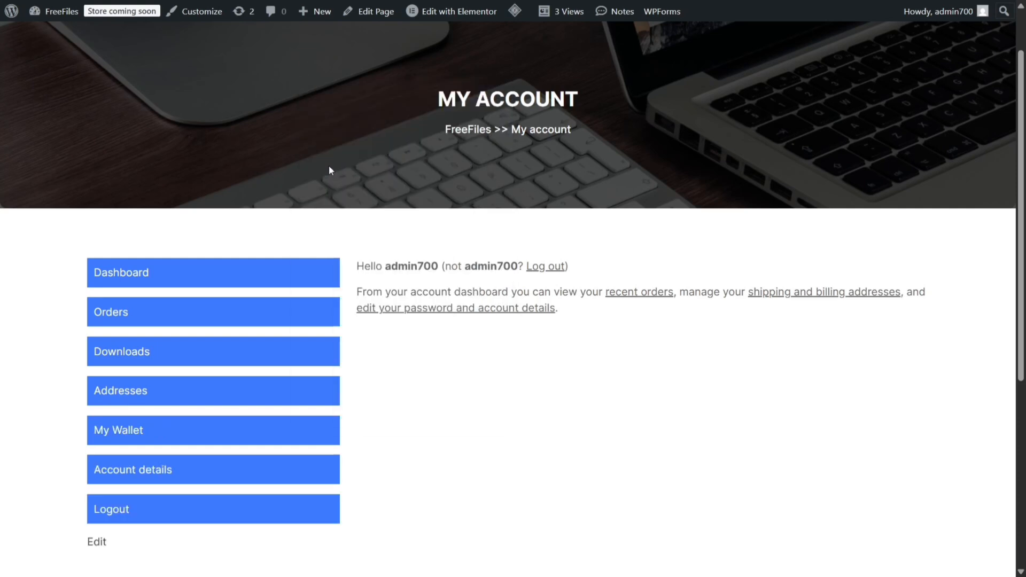
click(129, 431)
scroll(692, 280, down, 4)
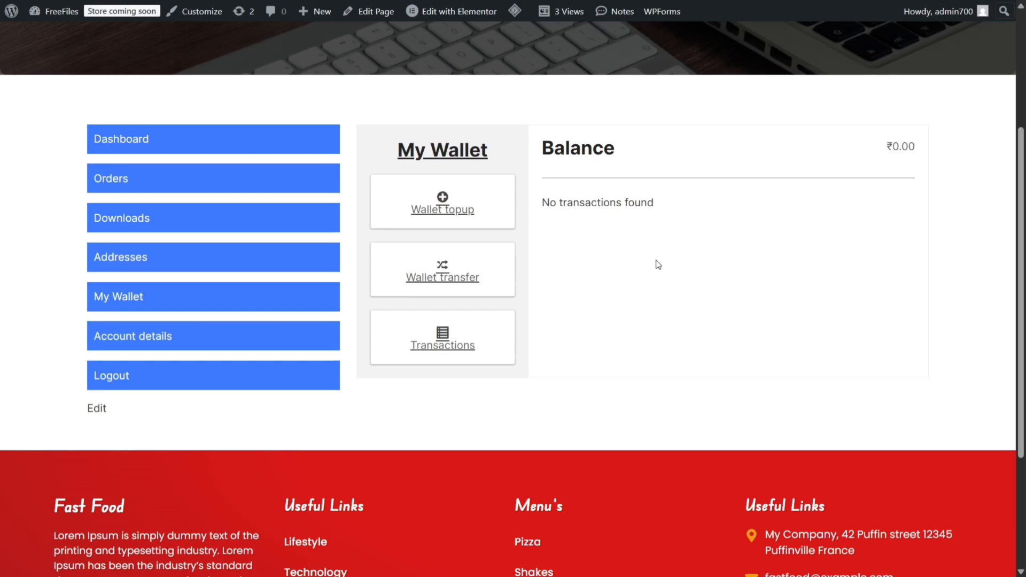
Go back to the TeraWallet settings and examine the Wallet topup option and the other general options
key(ctrl+Tab)
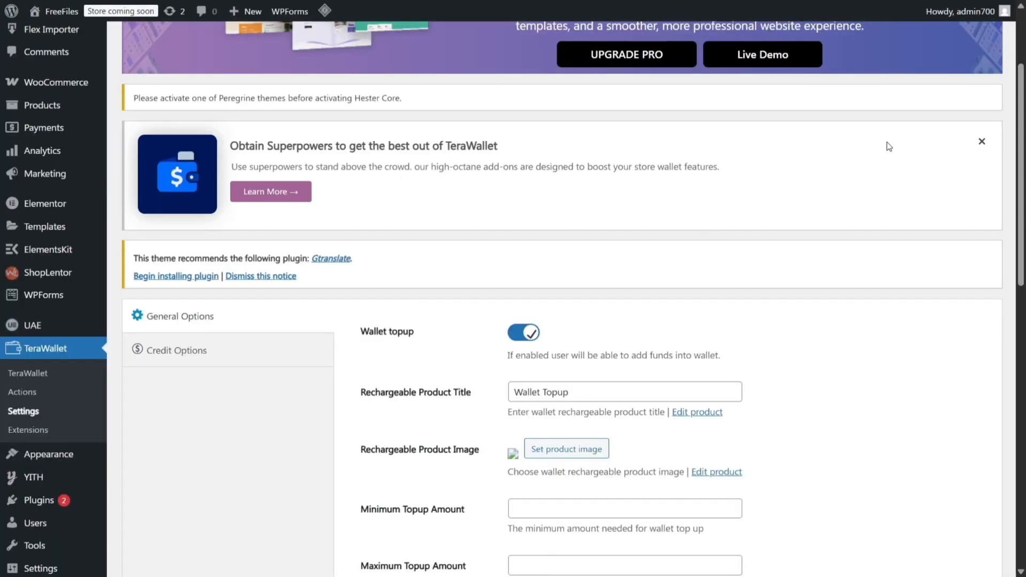
scroll(687, 184, down, 5)
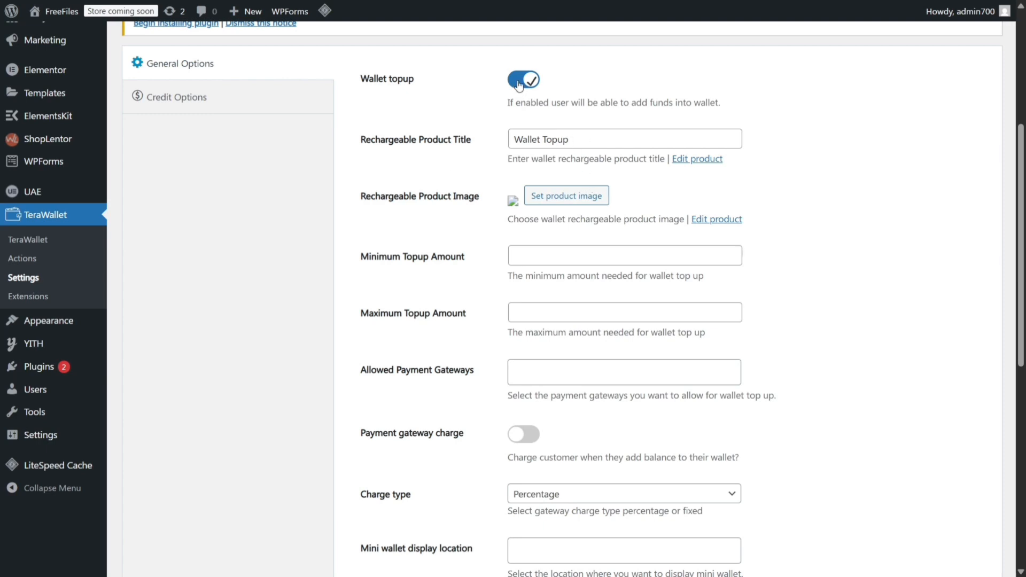
Add a wallet topup of 10 from the storefront's My Wallet section and review the order at checkout
key(ctrl+Tab)
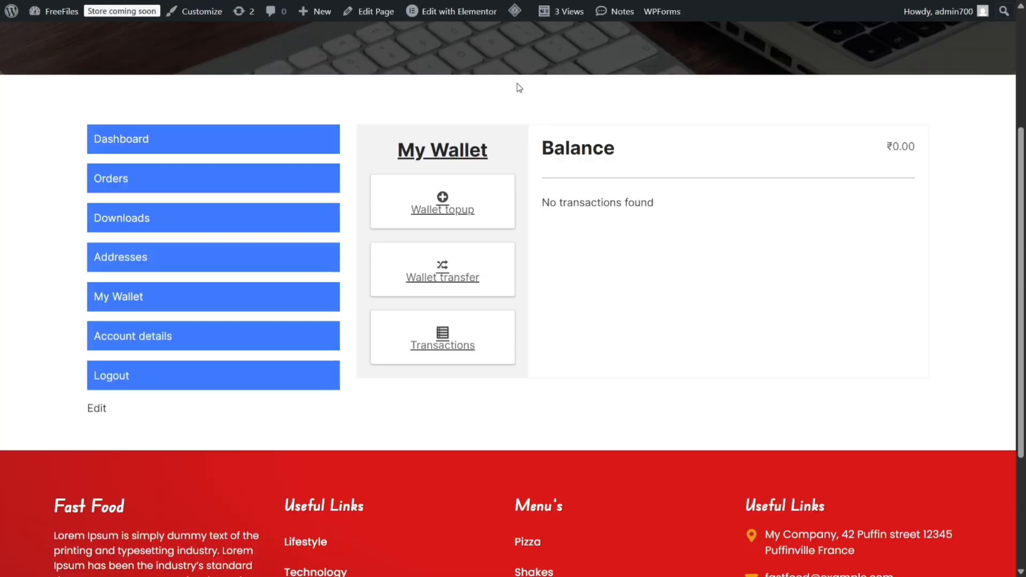
click(458, 204)
scroll(697, 220, down, 1)
click(611, 354)
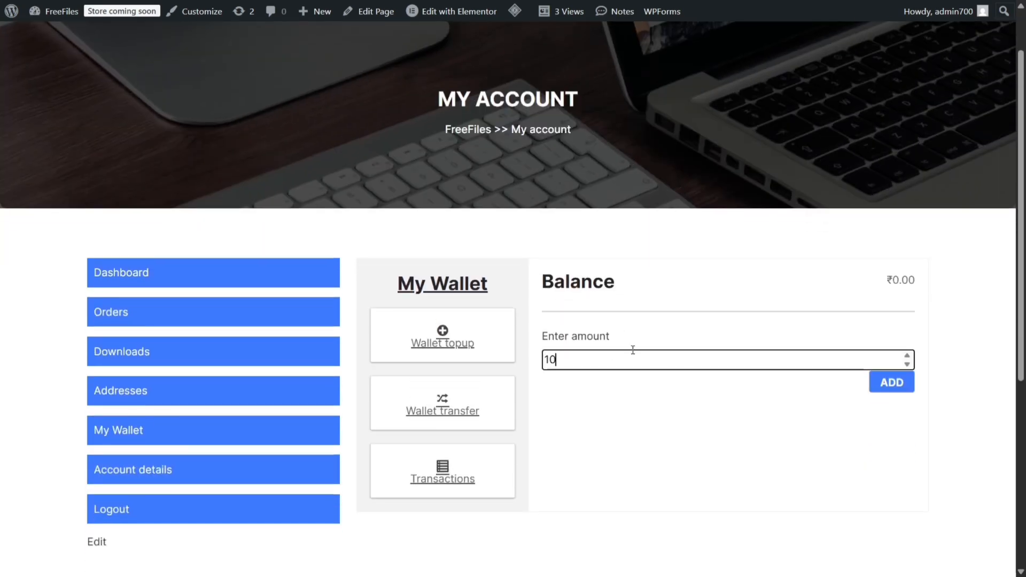
click(877, 388)
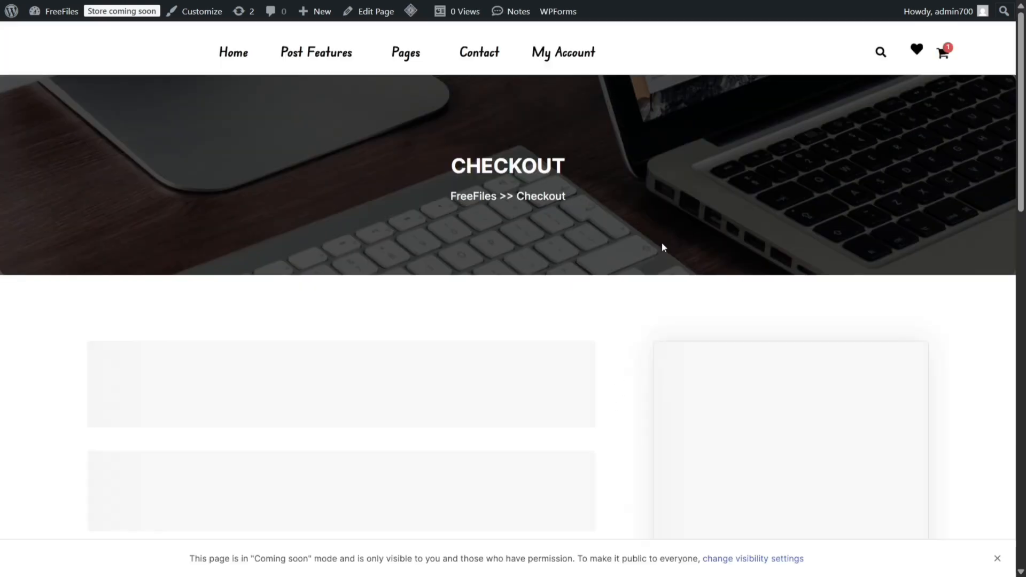
scroll(658, 280, down, 4)
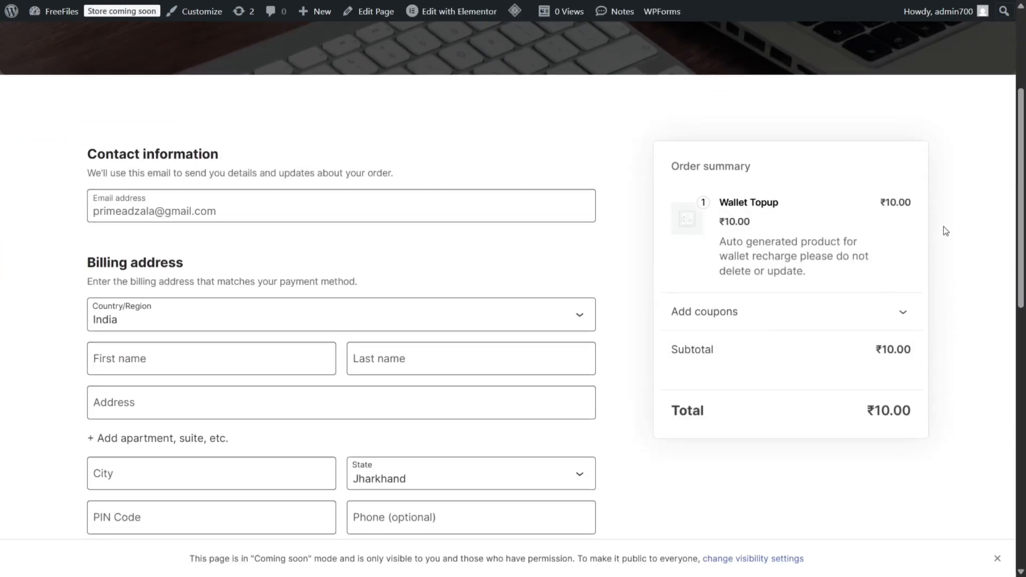
Return to the TeraWallet general options and set the minimum topup amount to 100 and the maximum topup amount to 100000
right_click(24, 111)
click(48, 158)
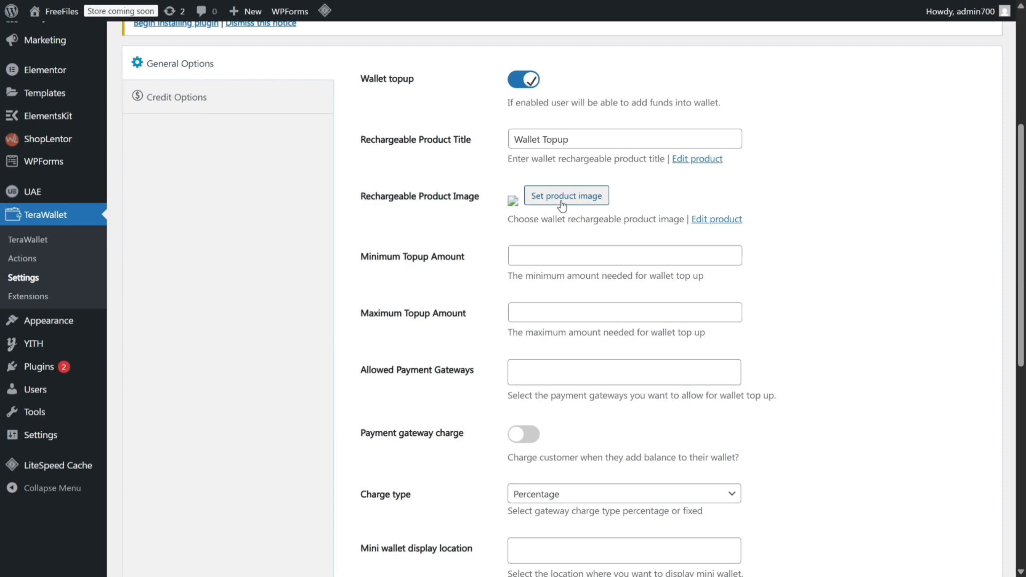
click(553, 259)
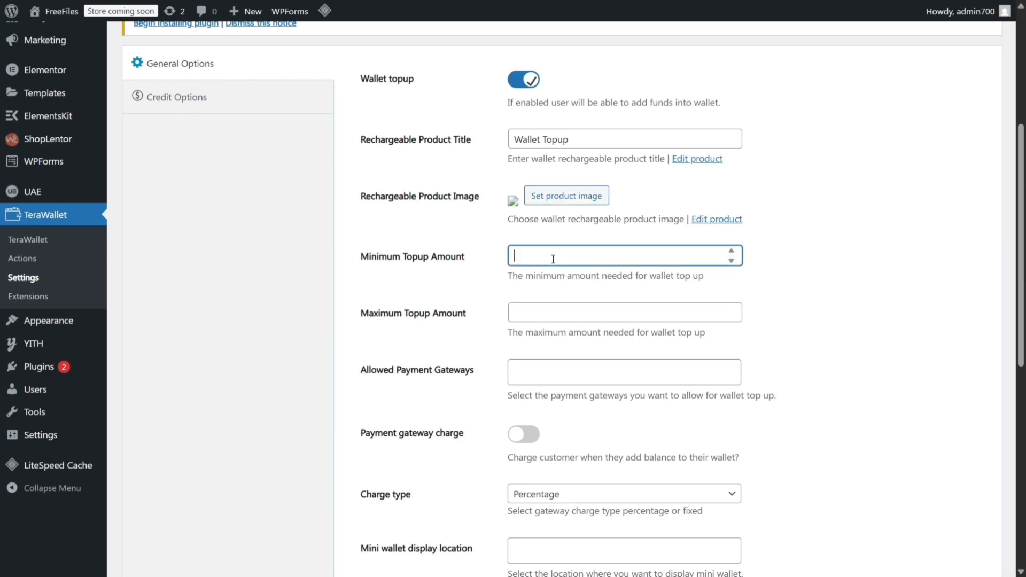
click(569, 316)
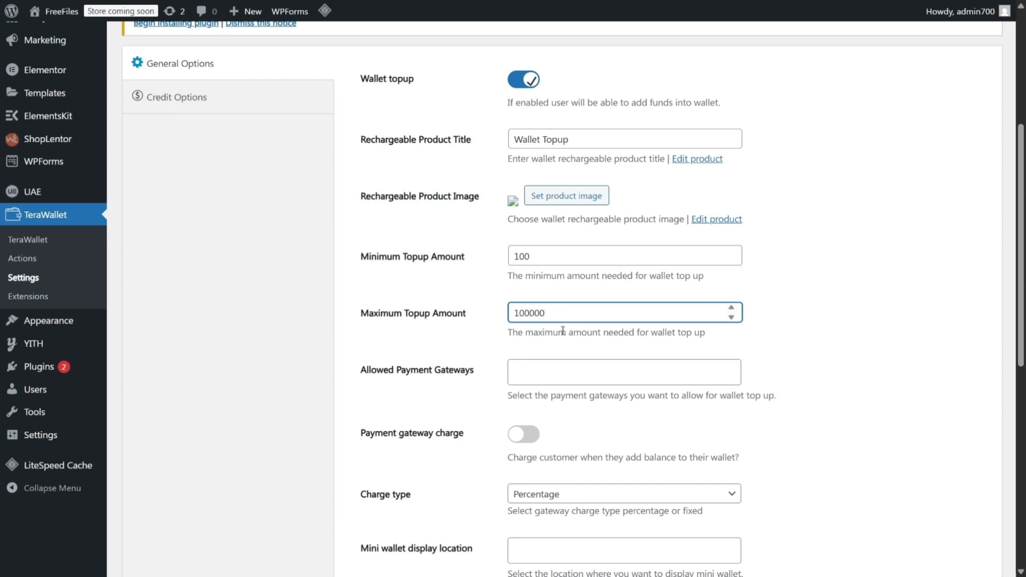
click(563, 331)
Check which payment gateways can be allowed for wallet topup
scroll(551, 361, down, 1)
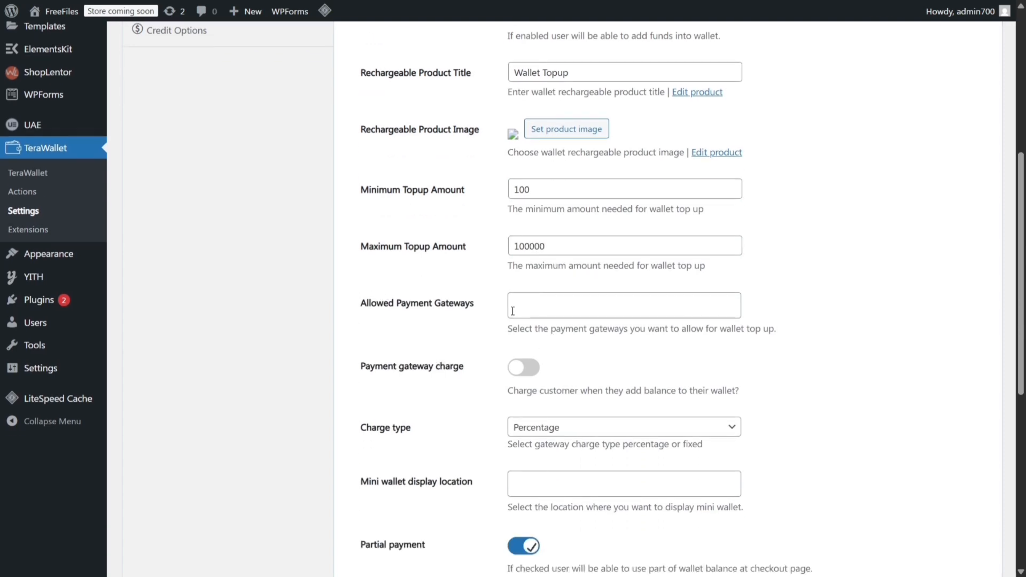
click(542, 306)
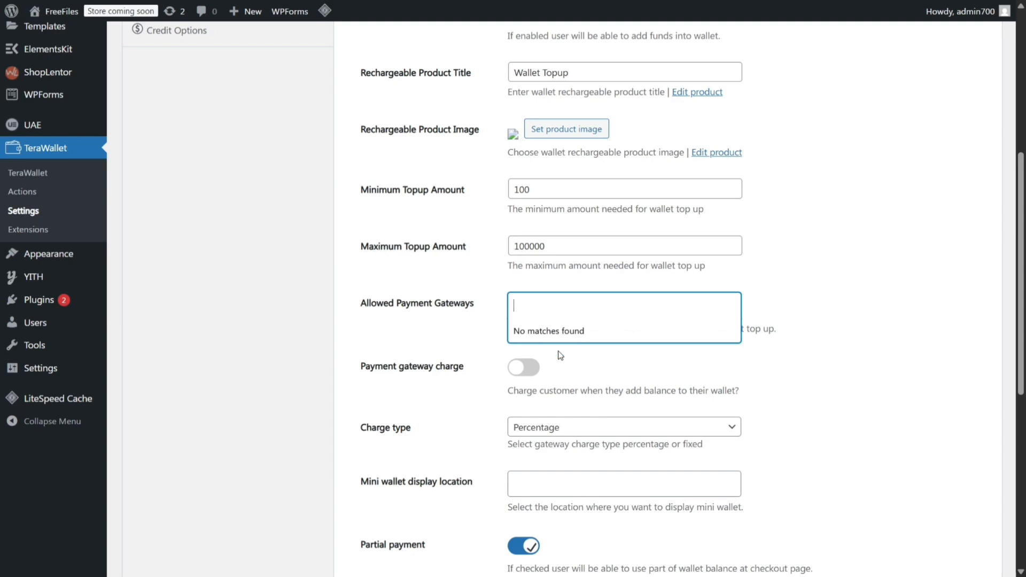
click(479, 288)
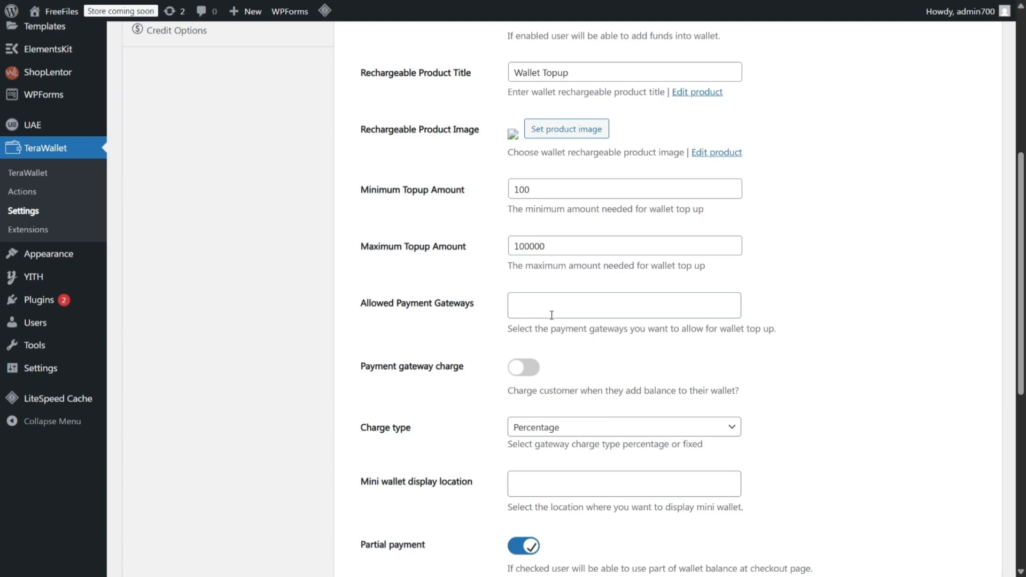
scroll(552, 313, up, 3)
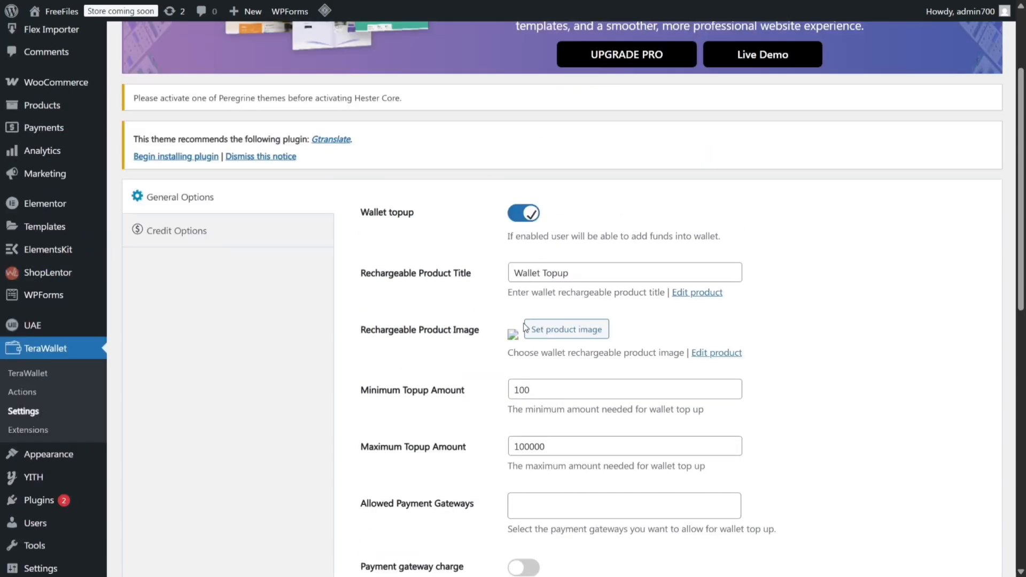
Set the mini wallet display location to Primary Menu and Footer Menu
scroll(543, 329, down, 5)
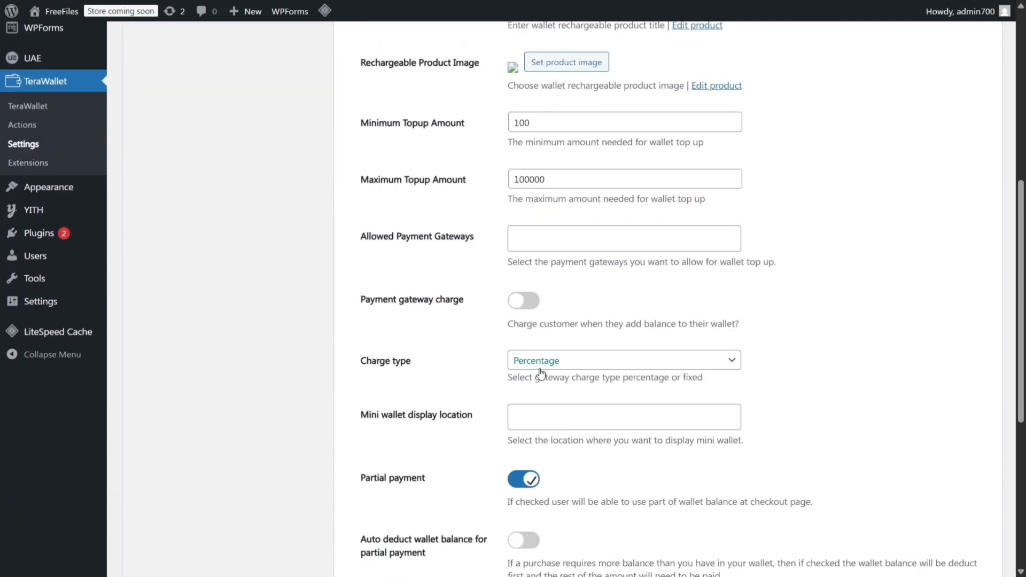
scroll(545, 309, down, 3)
click(602, 288)
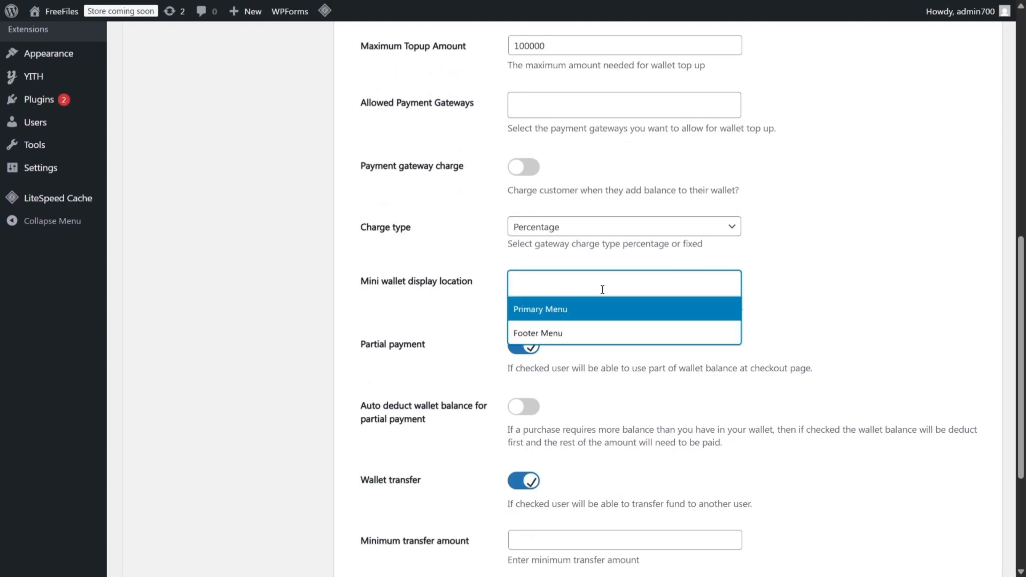
click(550, 313)
click(588, 287)
click(550, 333)
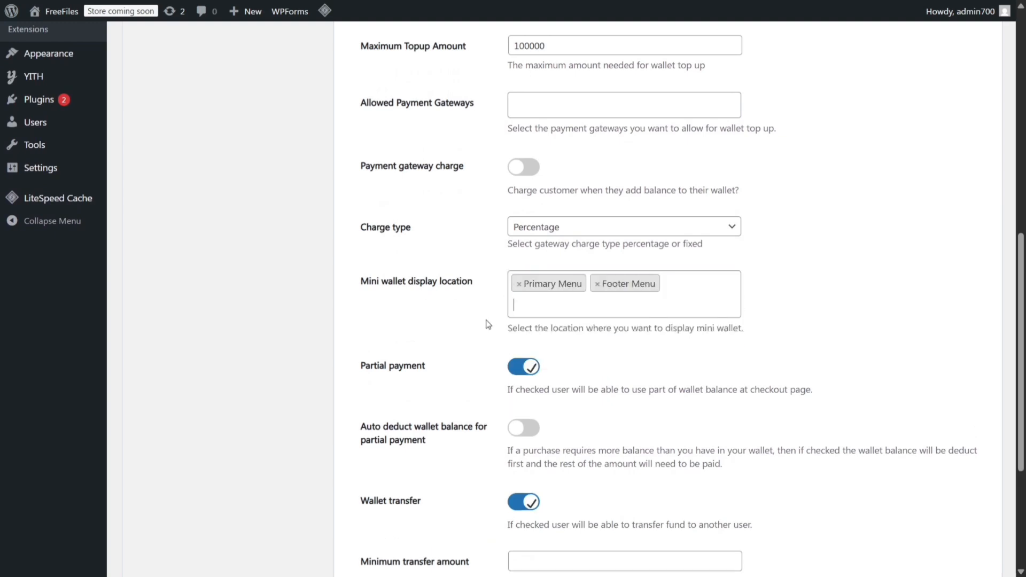
Enable automatic deduction of the wallet balance for partial payments
scroll(477, 310, down, 3)
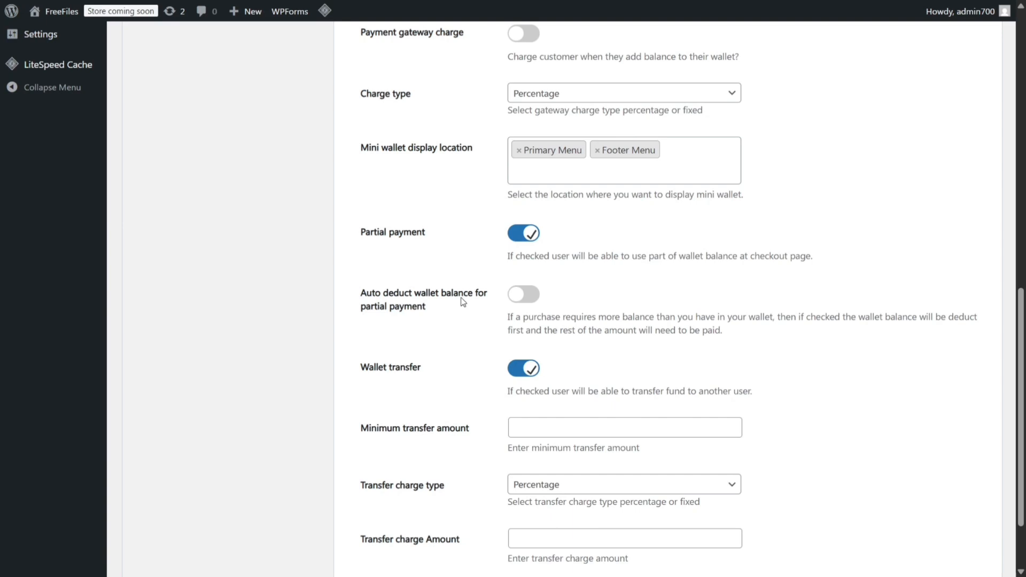
click(526, 297)
scroll(569, 247, down, 2)
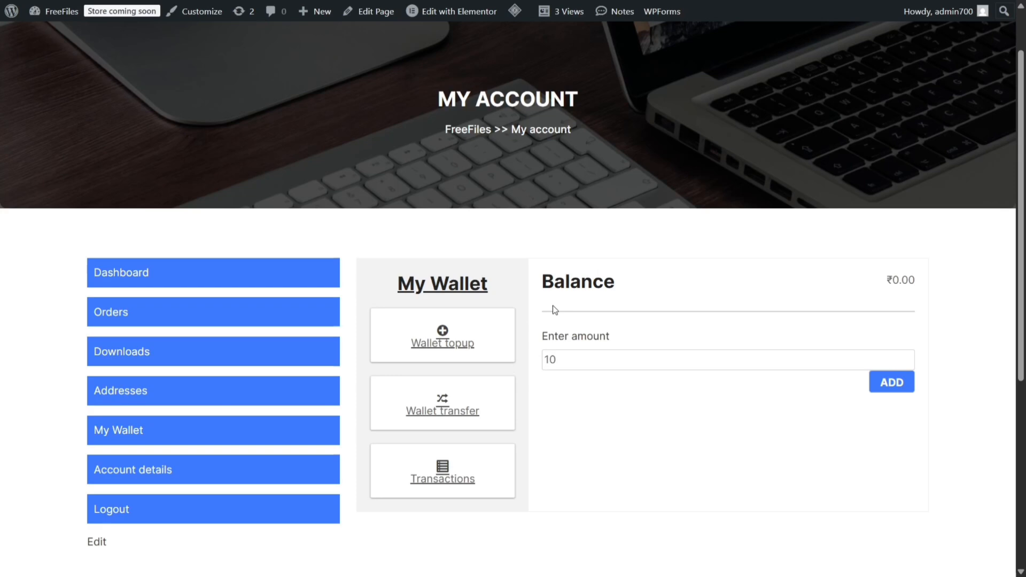
Open Wallet transfer in the storefront's My Wallet section and examine the recipient, amount and purpose fields
scroll(552, 305, down, 3)
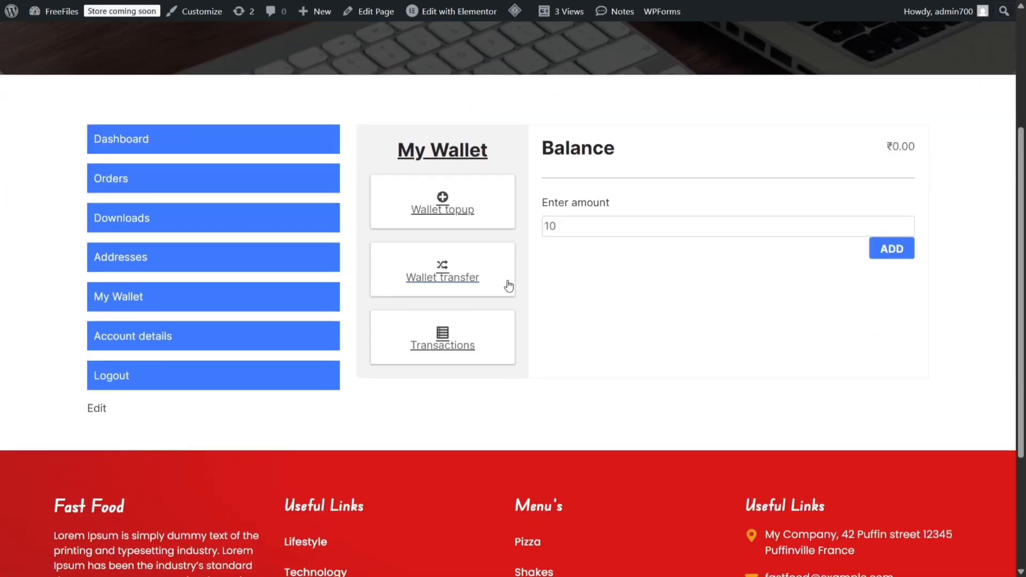
click(458, 279)
scroll(587, 267, down, 3)
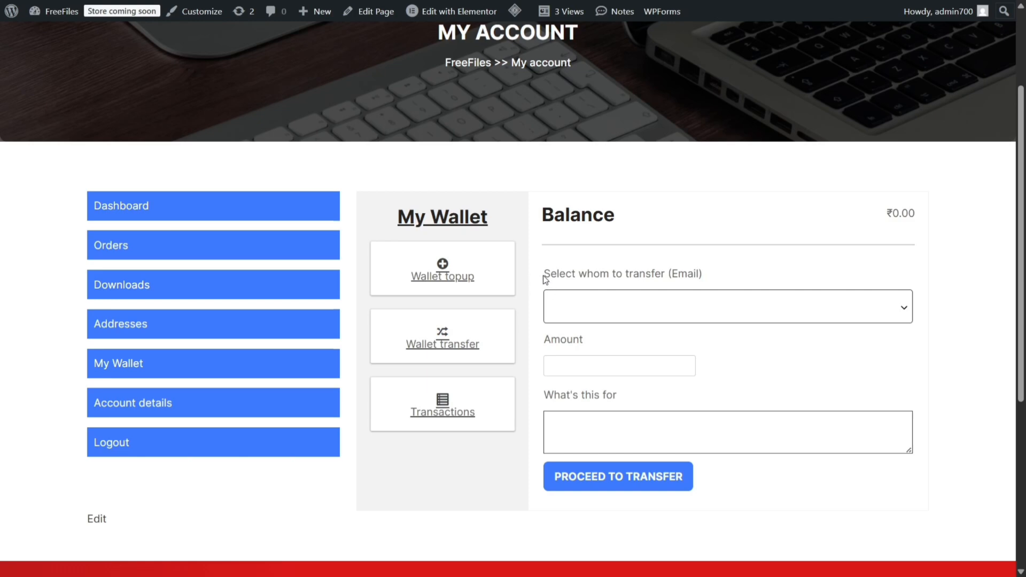
click(641, 309)
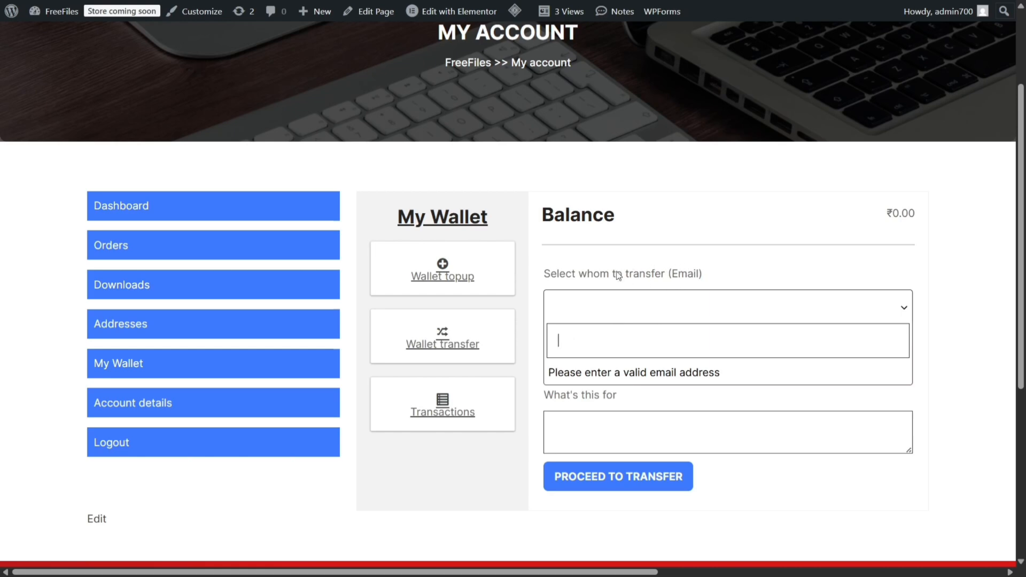
click(704, 273)
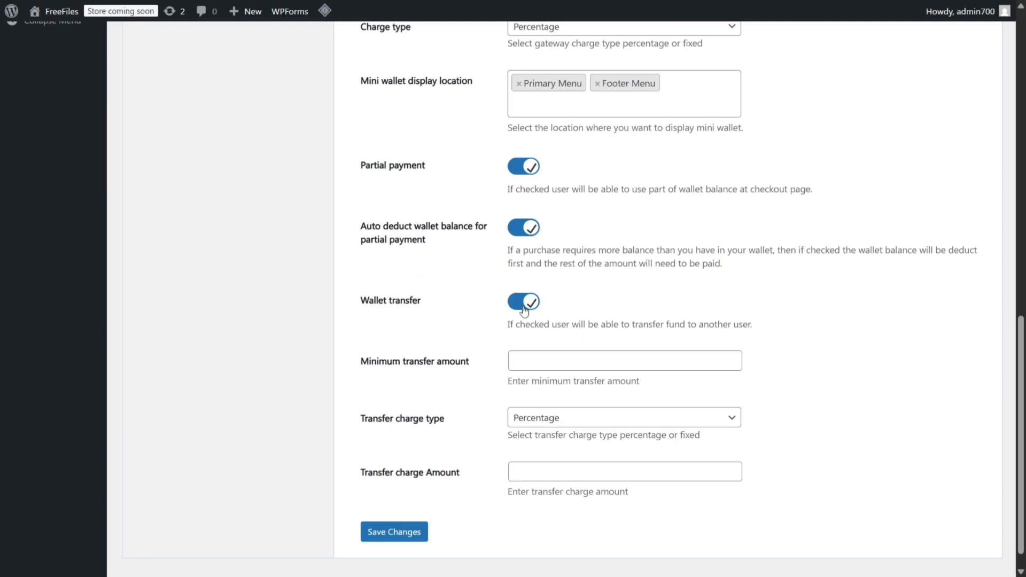
click(526, 304)
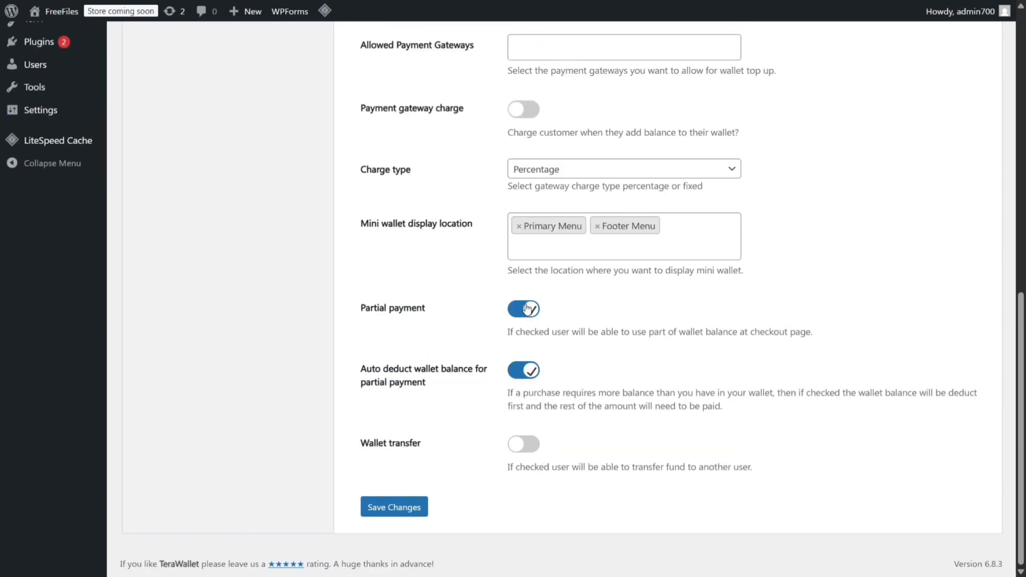
click(524, 451)
scroll(537, 298, down, 3)
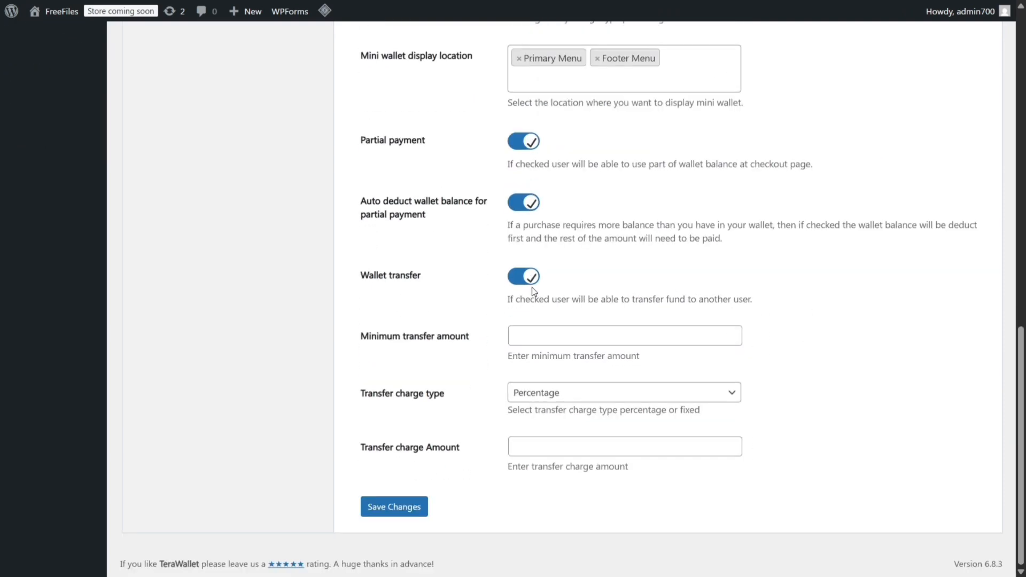
click(522, 335)
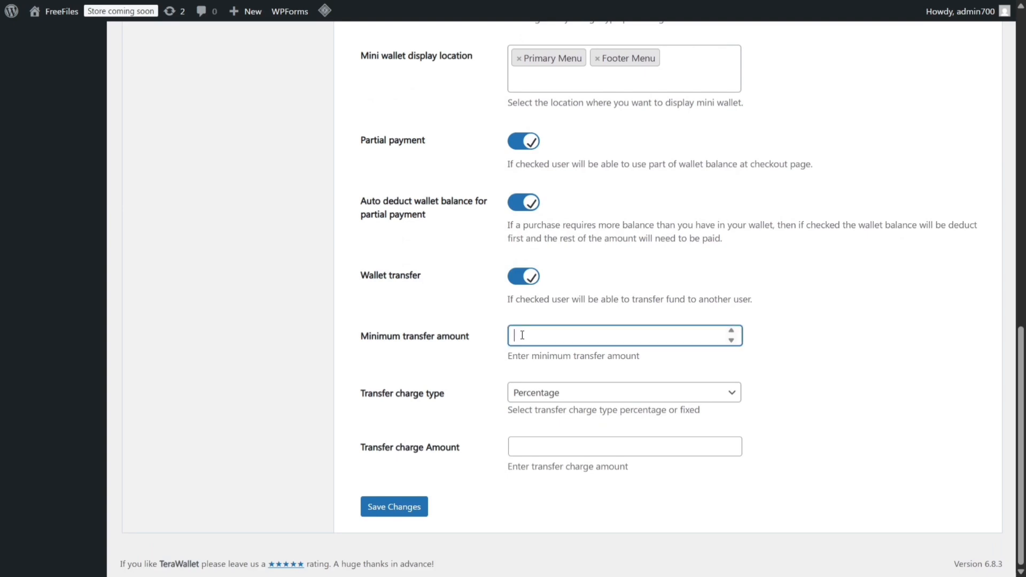
text(1)
key(BackSpace)
click(494, 358)
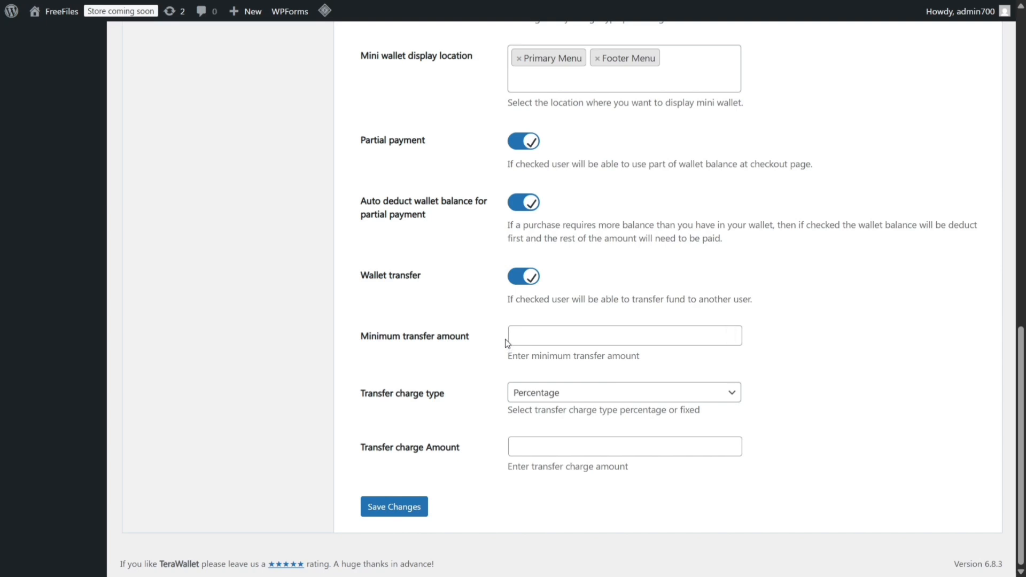
Disable wallet transfer and save the general options
click(533, 283)
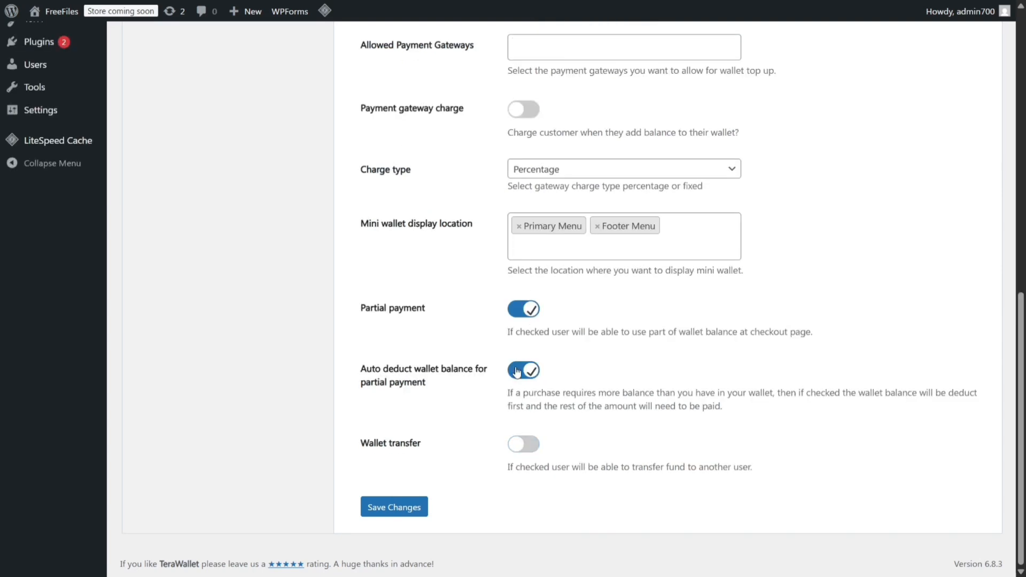
click(412, 511)
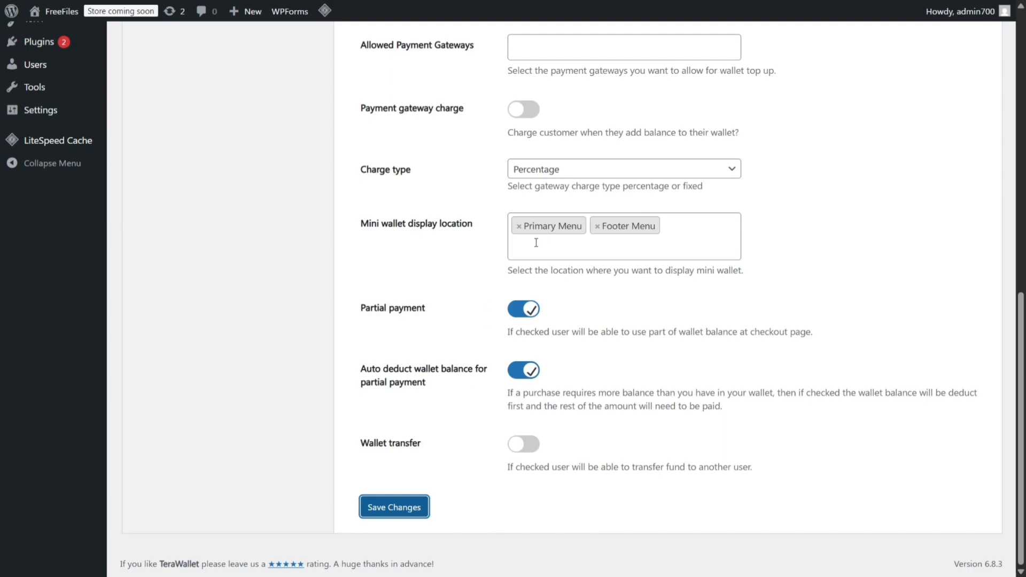
scroll(537, 251, up, 3)
scroll(536, 254, down, 3)
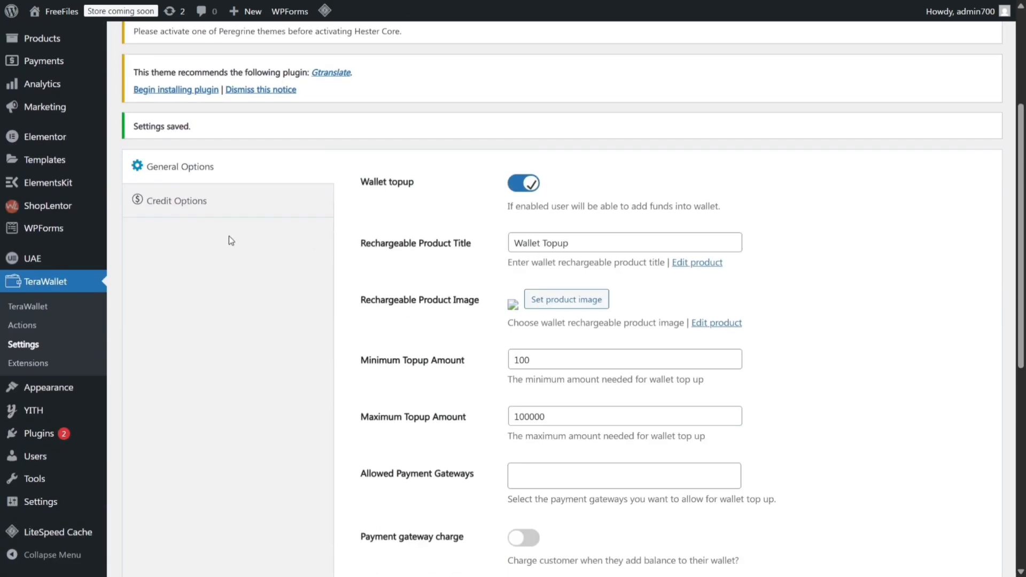
Enable the Cashback Reward Program in the TeraWallet credit options
click(171, 209)
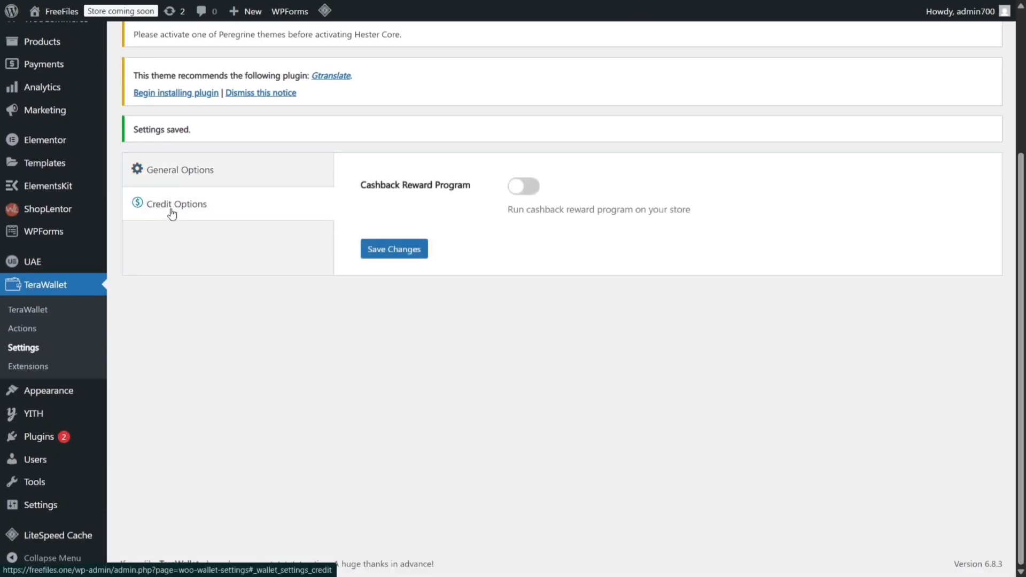
click(526, 191)
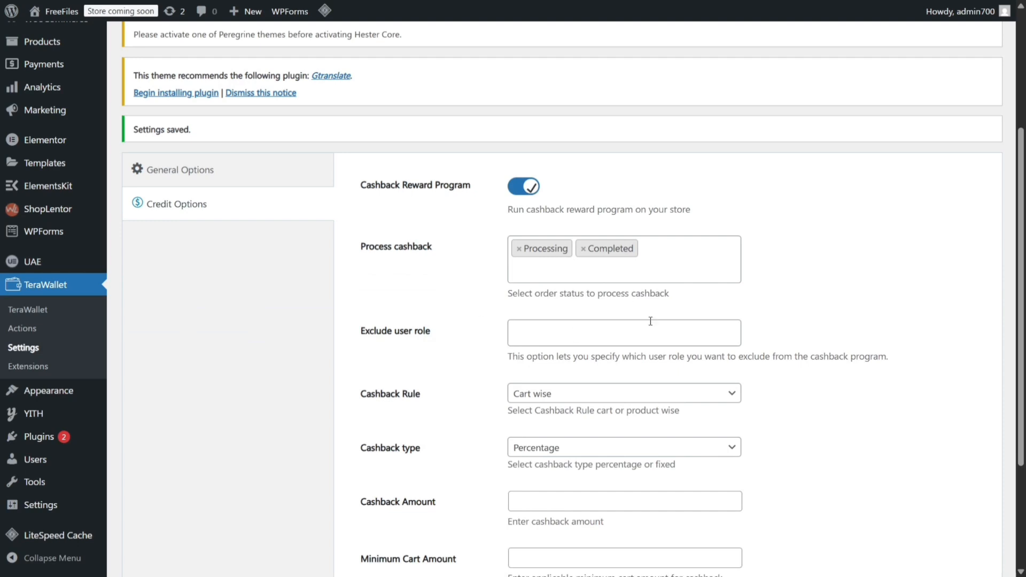
scroll(603, 280, down, 2)
scroll(542, 158, up, 1)
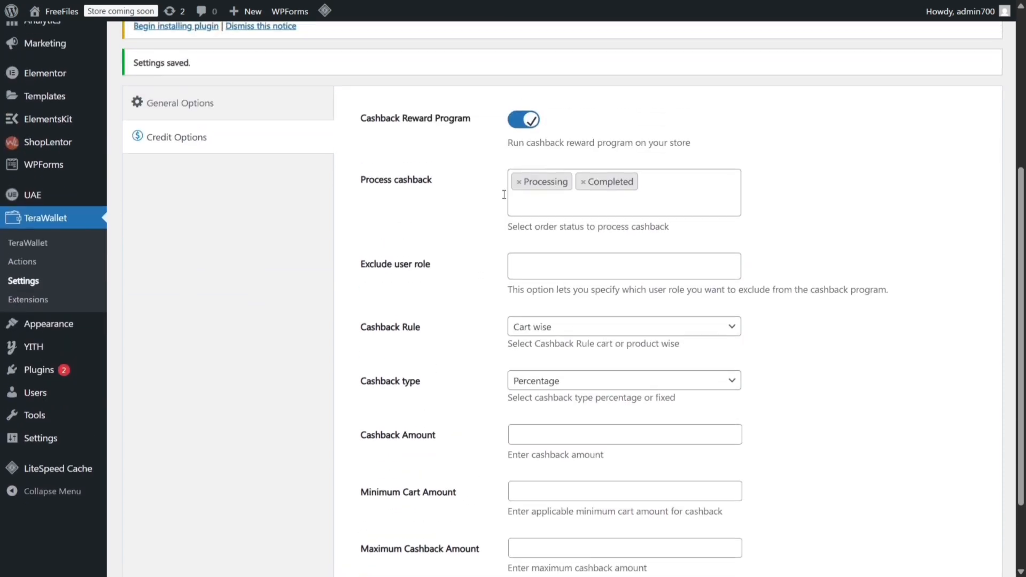
scroll(393, 192, down, 1)
Examine the user roles that can be excluded from the cashback program
click(555, 270)
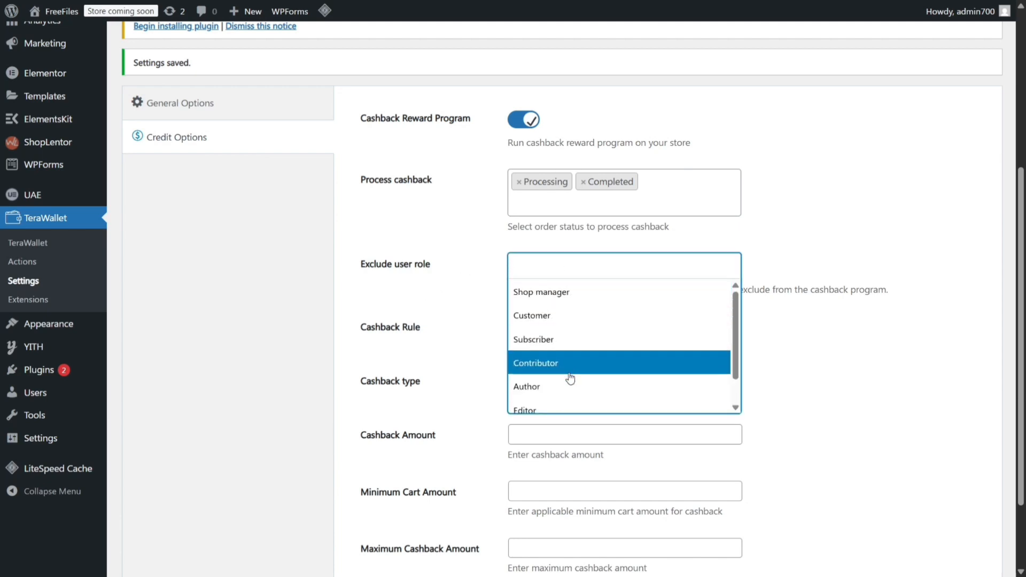
click(772, 337)
scroll(772, 337, down, 2)
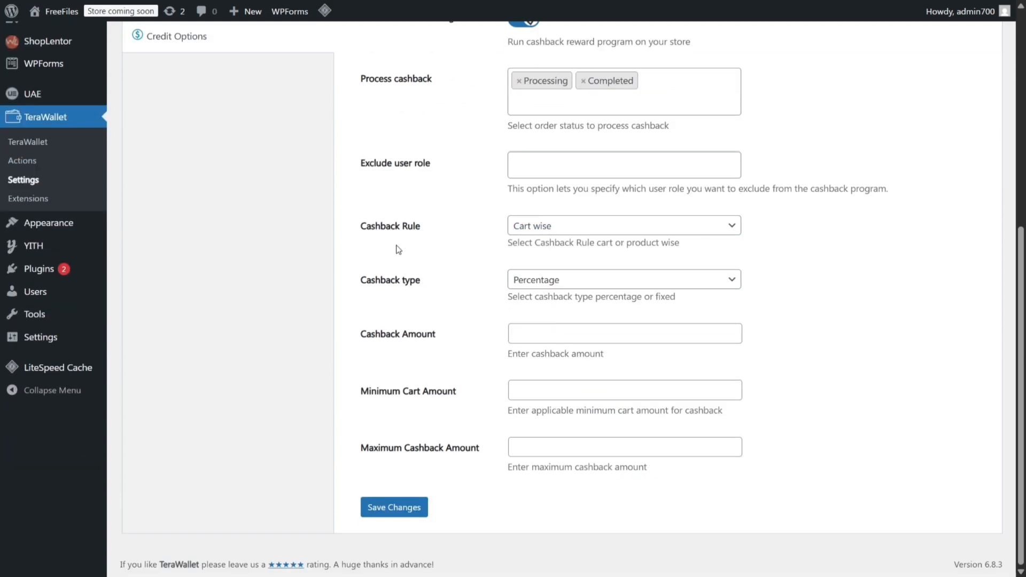
Choose Cart wise as the cashback rule and Percentage as the cashback type
click(544, 230)
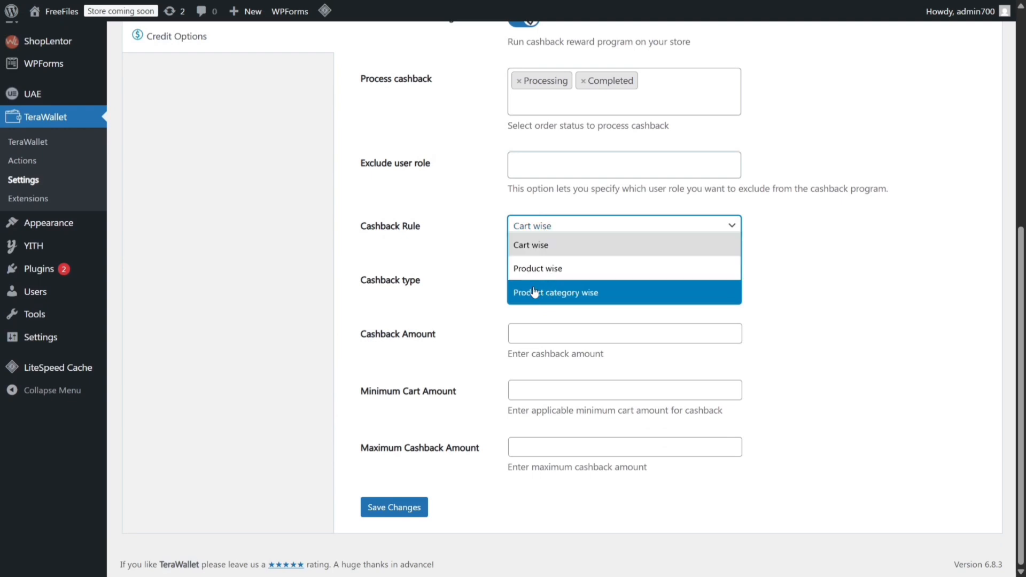
click(535, 244)
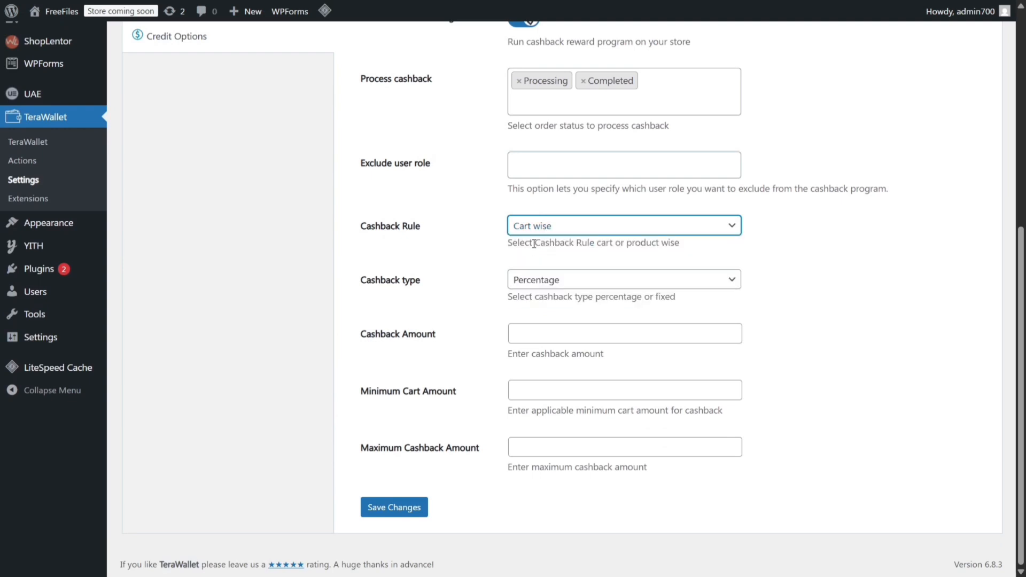
click(536, 282)
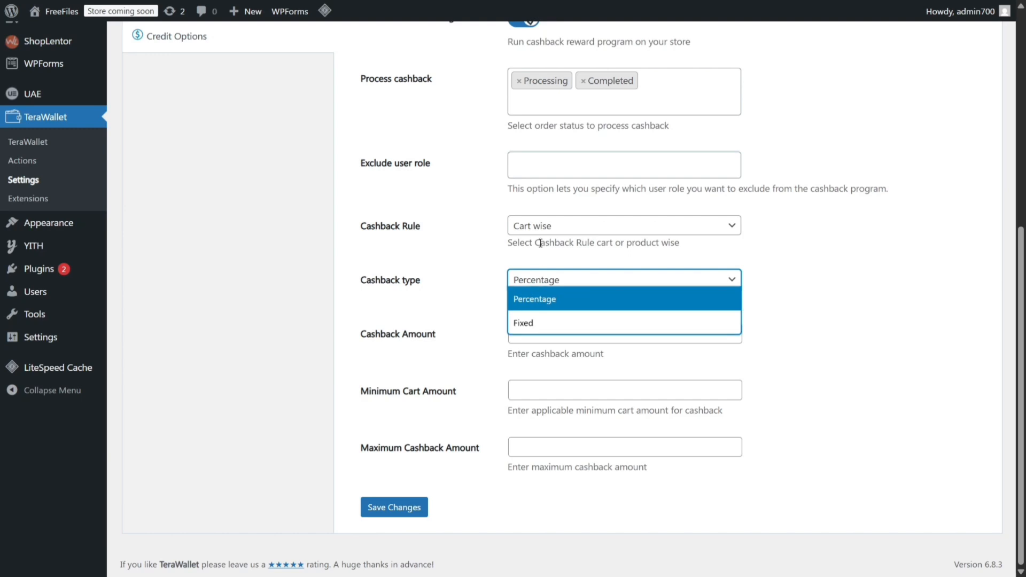
click(542, 299)
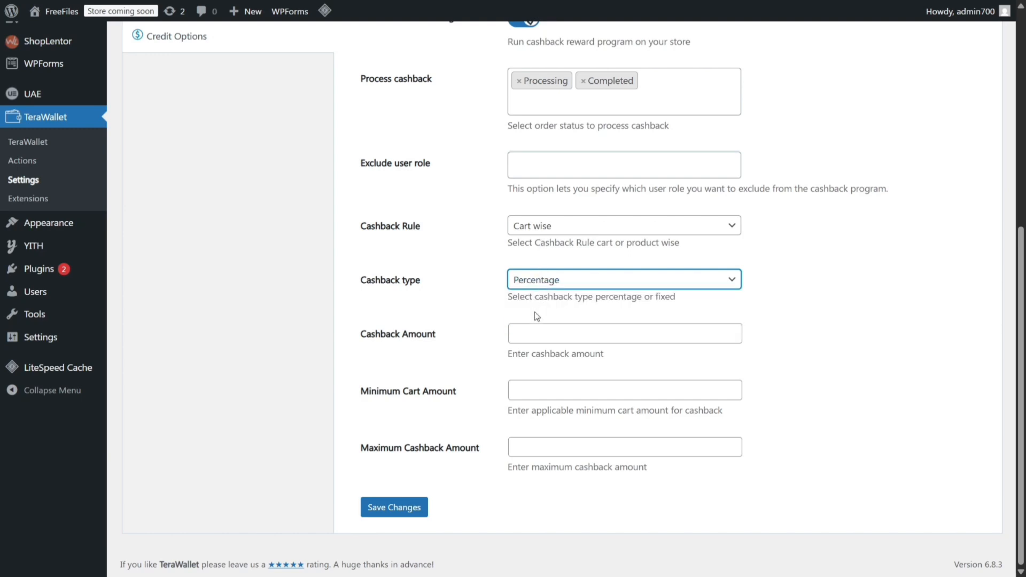
Set the cashback amount to 5 and change the cashback type to Fixed
click(536, 340)
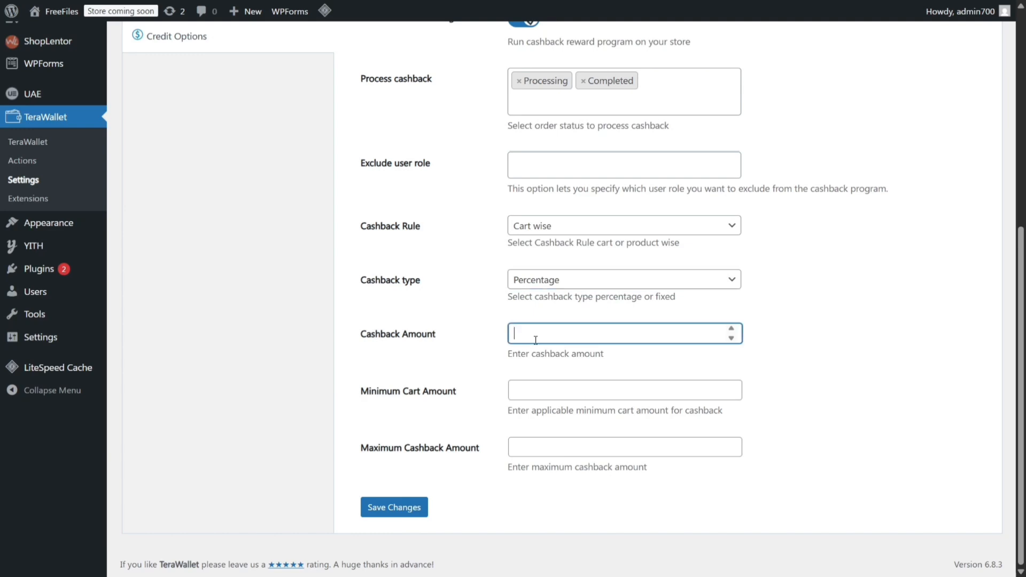
text(5)
click(541, 351)
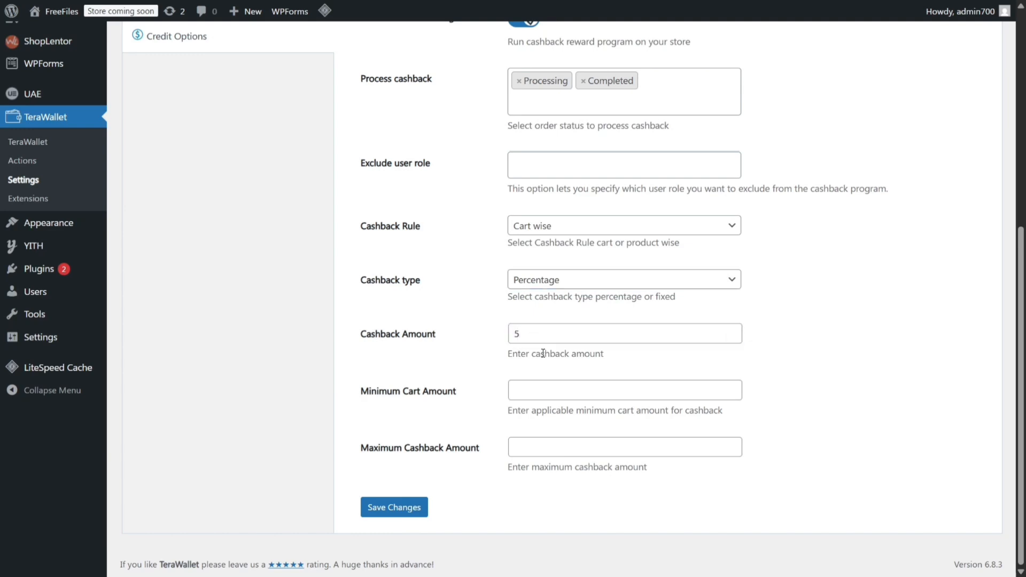
click(561, 278)
click(559, 322)
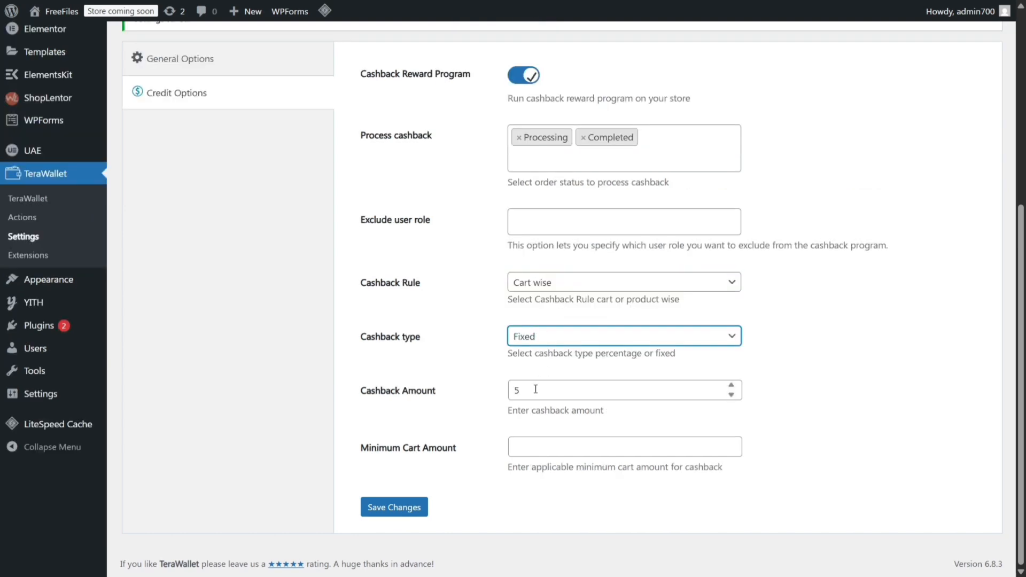
Set the cashback amount to 10 with the Fixed cashback type
double_click(516, 391)
text(10)
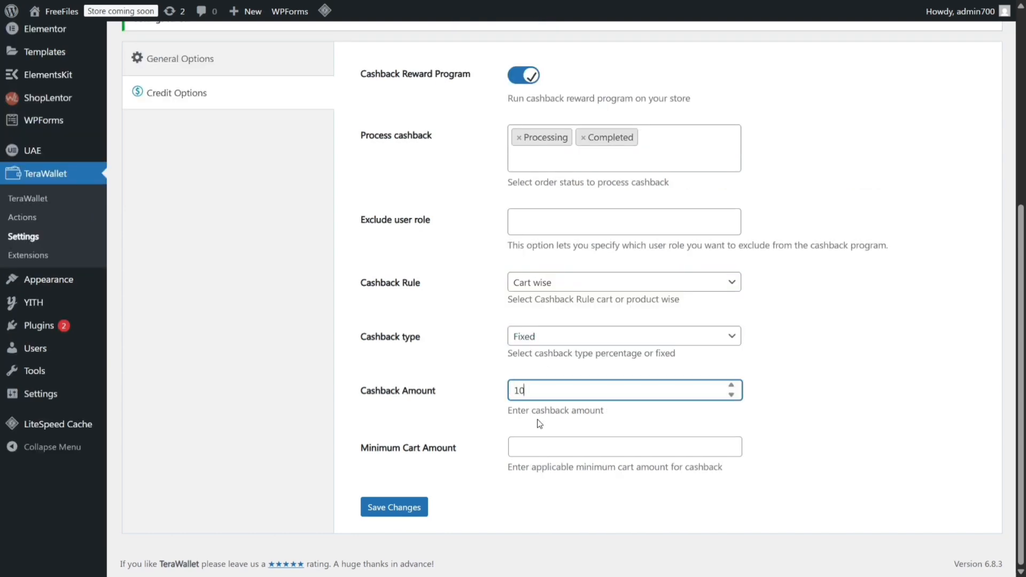
click(539, 424)
Change the cashback type to Percentage and set the cashback amount to 5
click(533, 345)
click(533, 361)
double_click(514, 390)
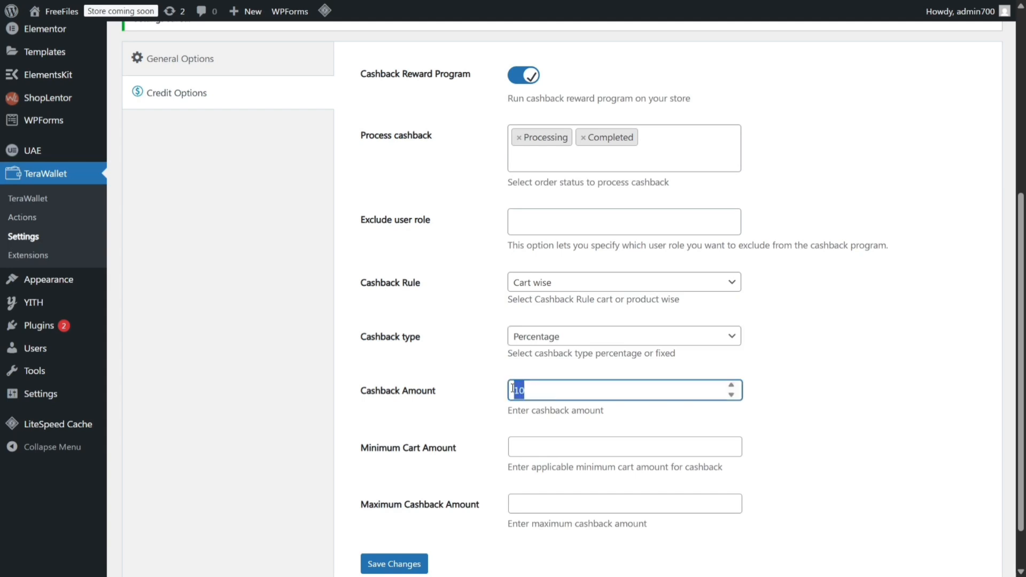
text(5)
Set the minimum cart amount to 299 and the maximum cashback amount to 9999, and save the changes
scroll(548, 425, down, 1)
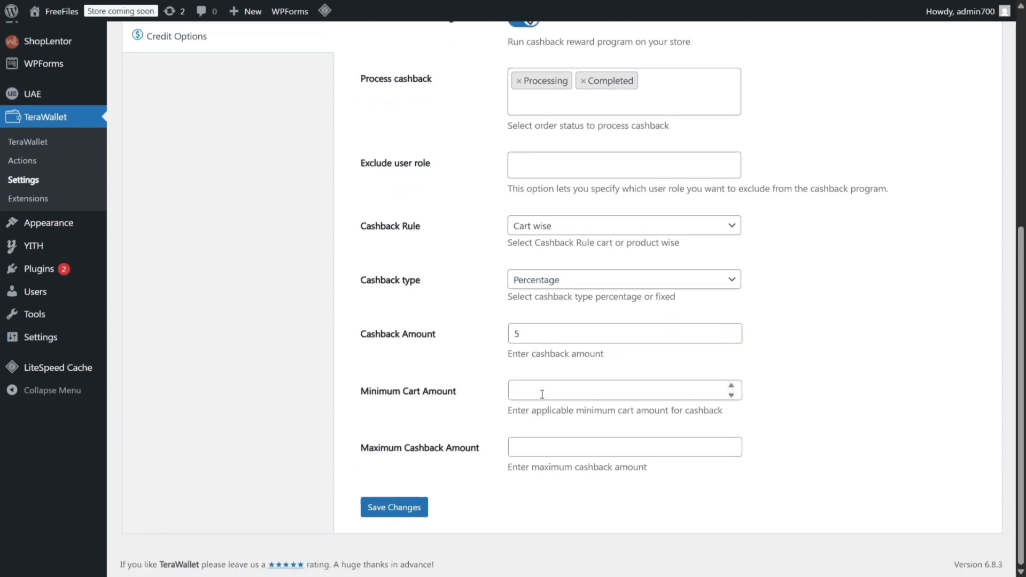
click(542, 386)
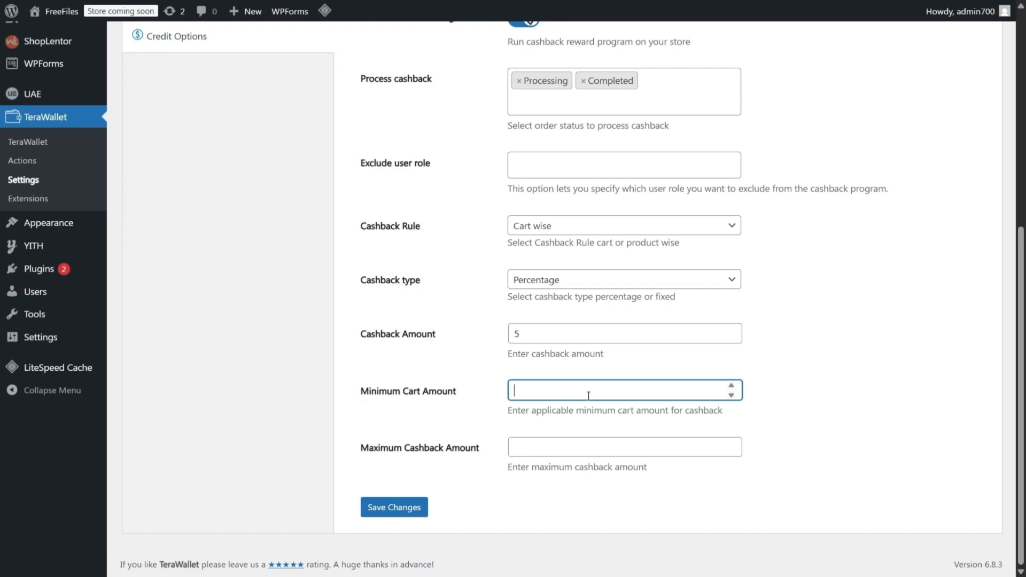
text(299)
drag(592, 426, 592, 427)
click(568, 426)
click(543, 441)
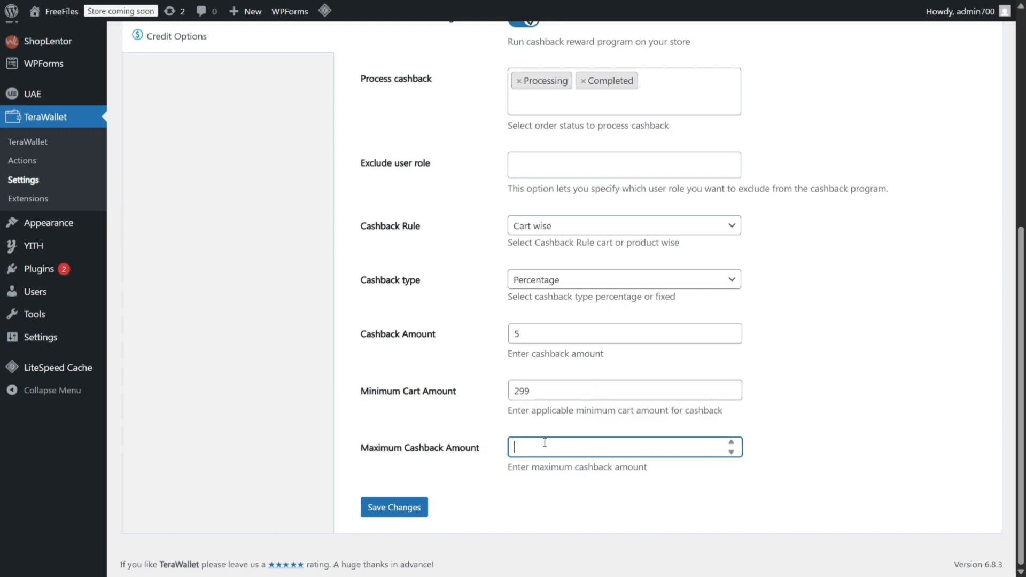
text(9999)
click(396, 509)
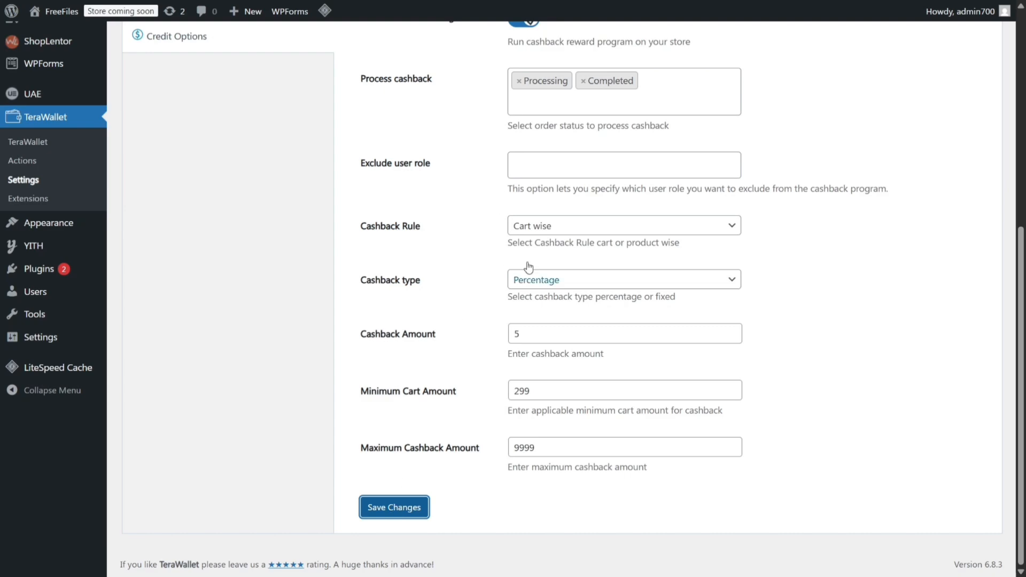
Reload the store's My Account wallet page and view the wallet topup form
scroll(505, 187, down, 4)
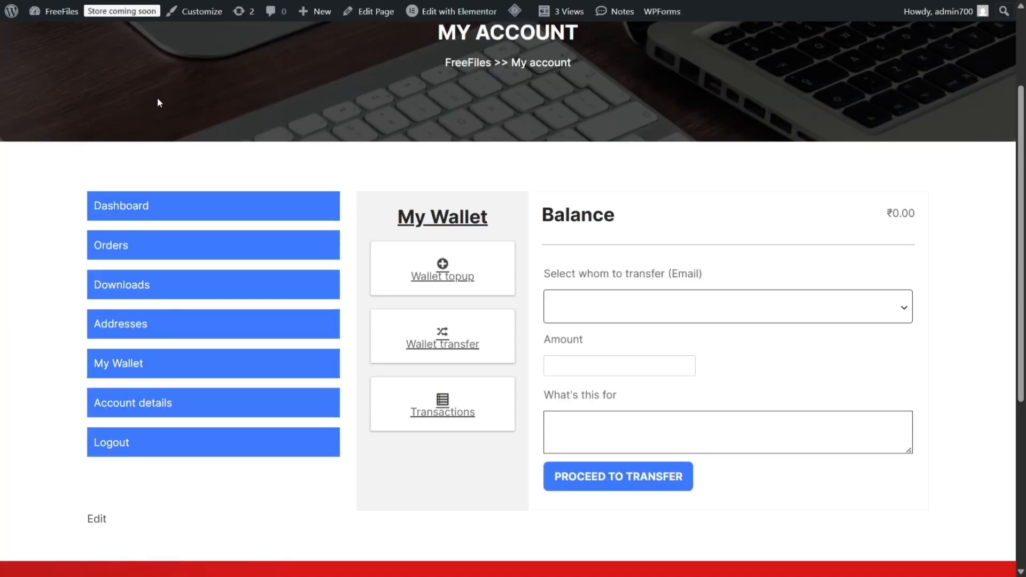
right_click(156, 97)
click(193, 178)
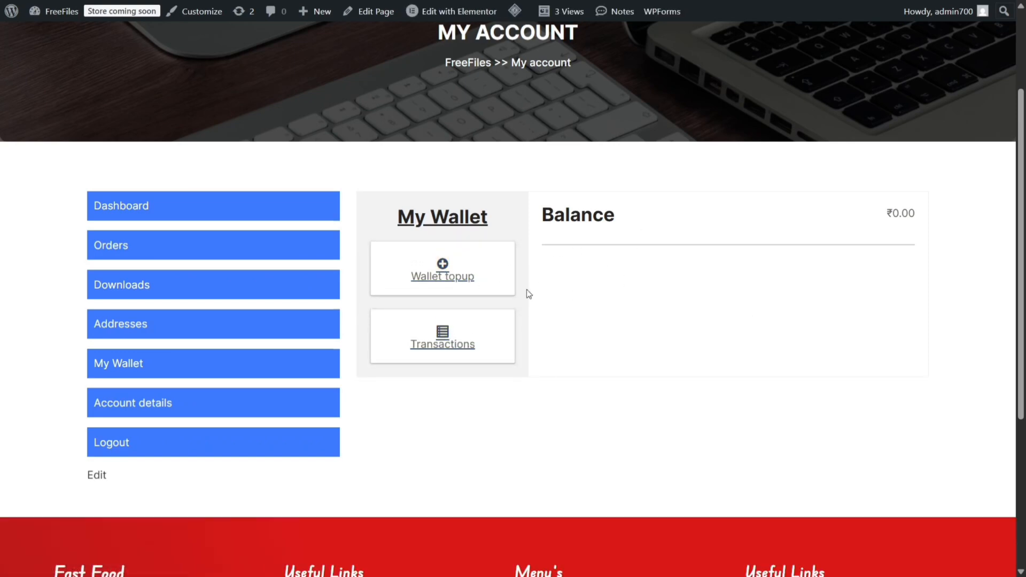
click(443, 272)
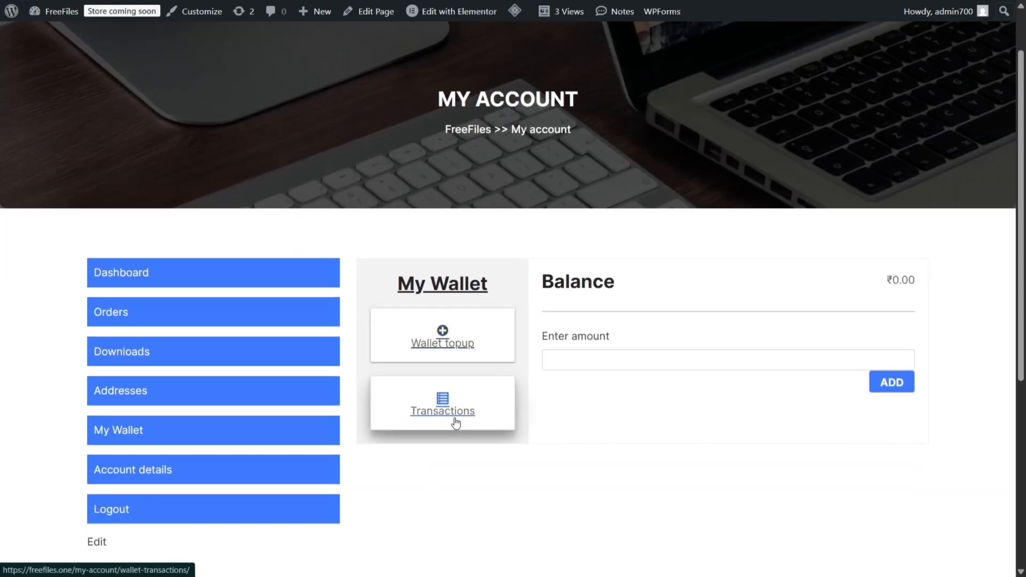
View the wallet's transactions list and return to the My Wallet overview
click(442, 407)
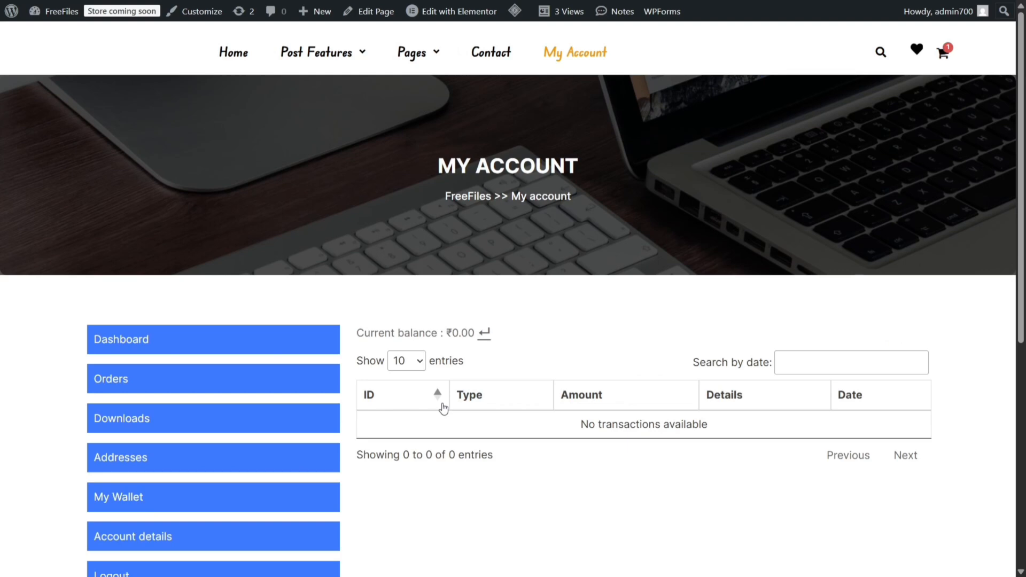
scroll(507, 304, down, 2)
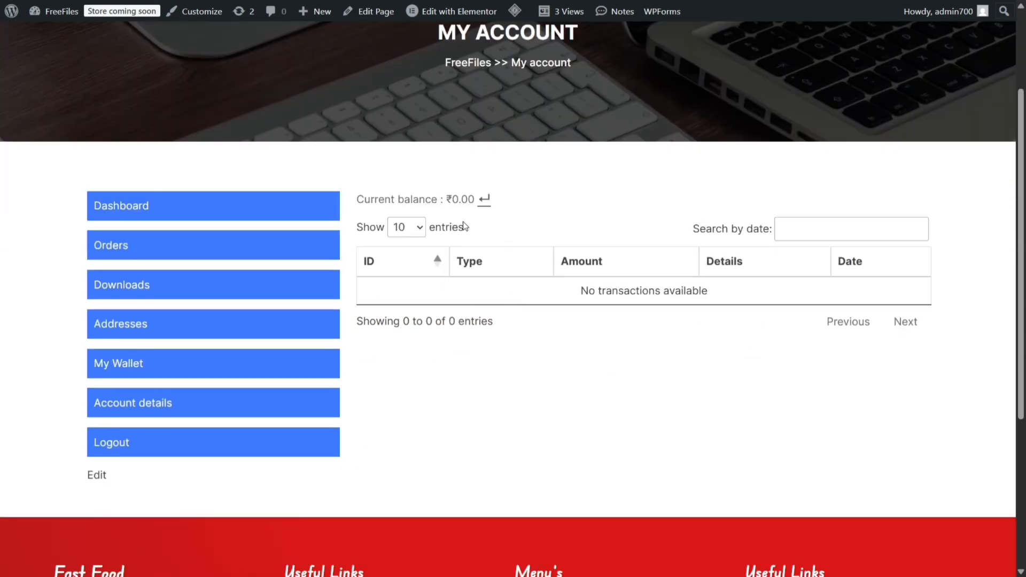
click(482, 205)
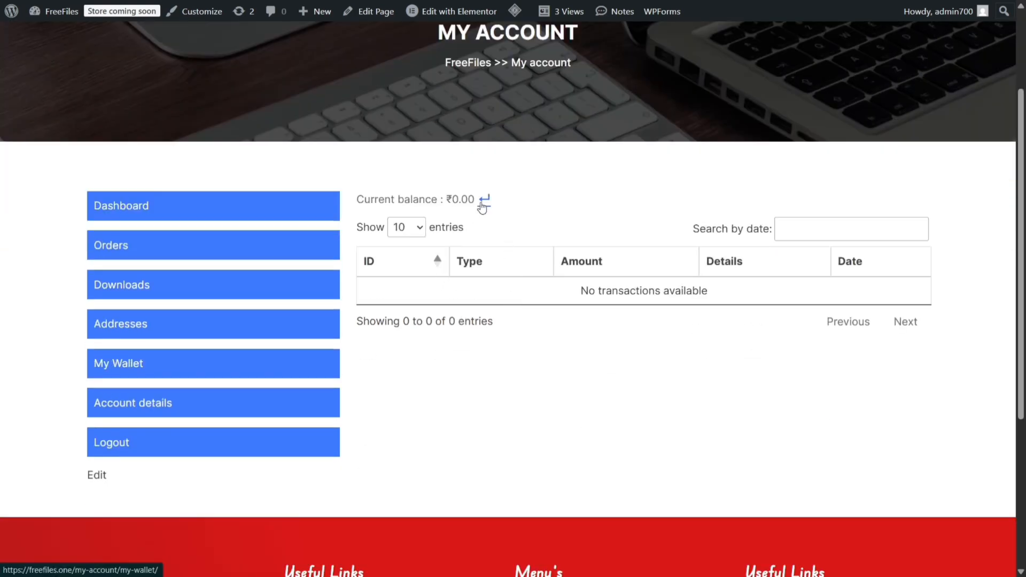
Look over the My Wallet overview on the My Account page and reopen My Wallet from the account navigation
scroll(698, 272, down, 6)
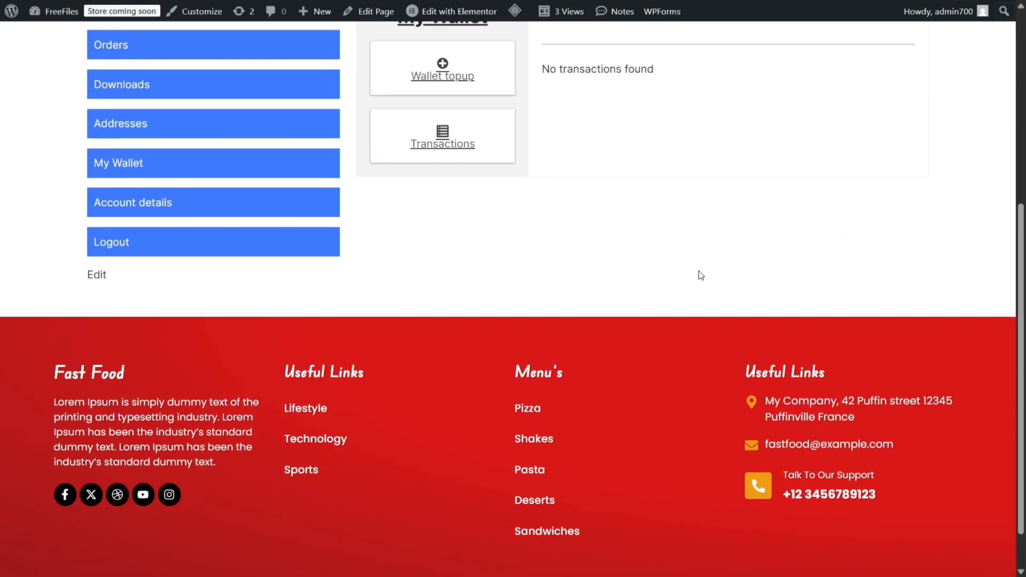
scroll(698, 272, up, 6)
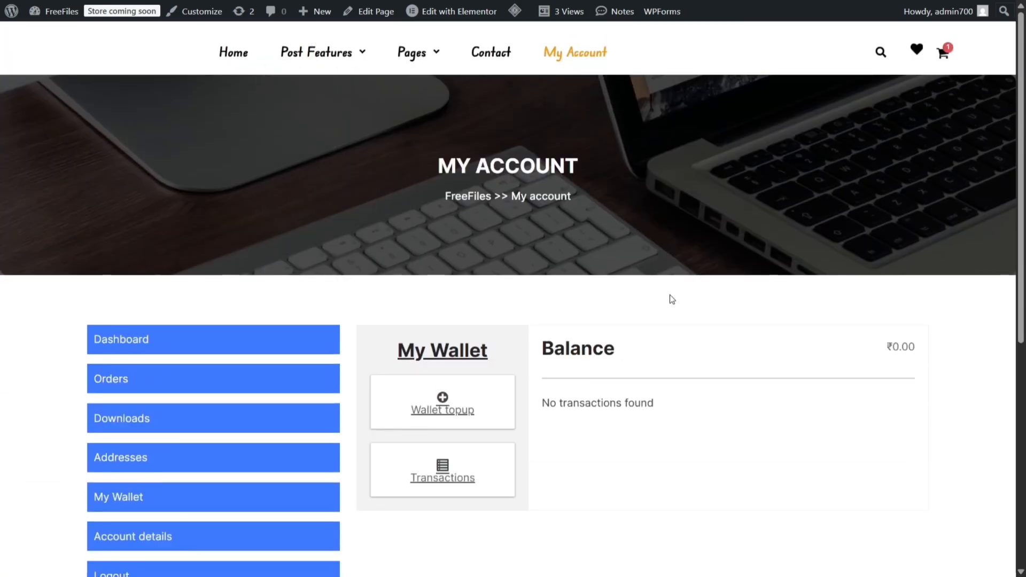
scroll(671, 299, down, 5)
scroll(706, 314, up, 5)
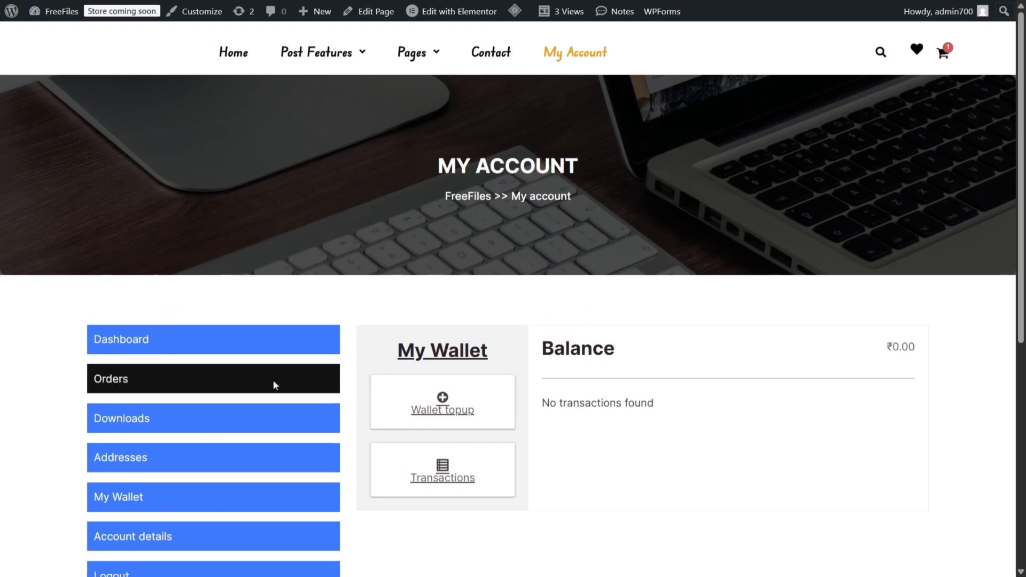
scroll(362, 377, down, 2)
scroll(362, 377, down, 3)
scroll(348, 201, up, 3)
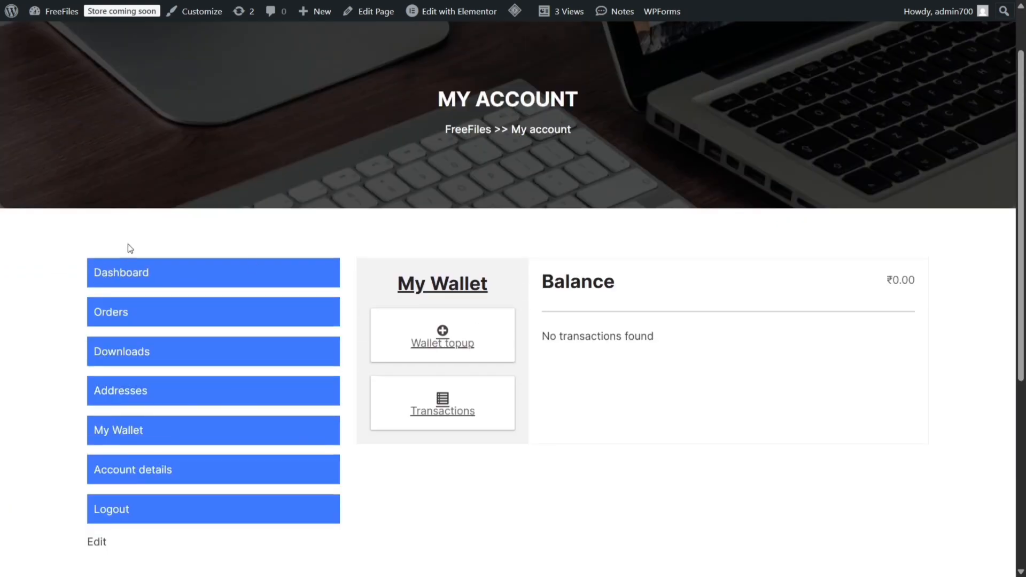
click(116, 432)
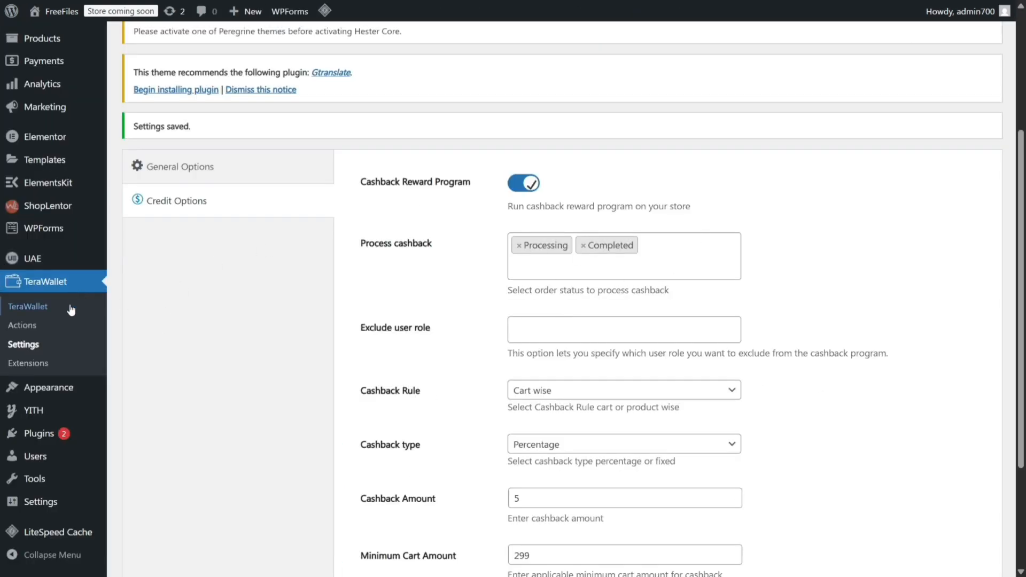
Open TeraWallet's users wallet details in the store admin and review the administrator's wallet entry and its Edit Balance option
click(70, 315)
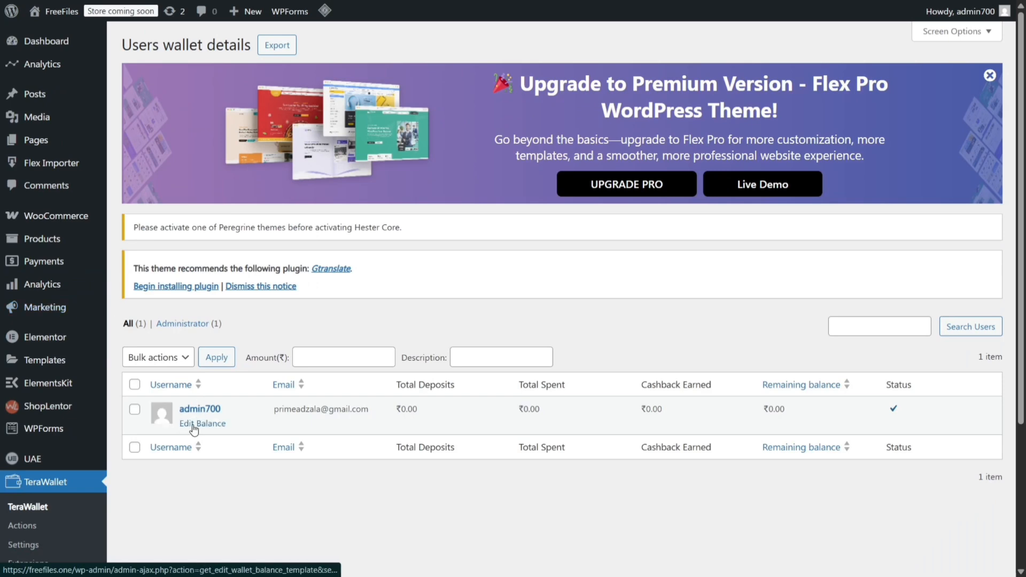
click(193, 425)
click(561, 252)
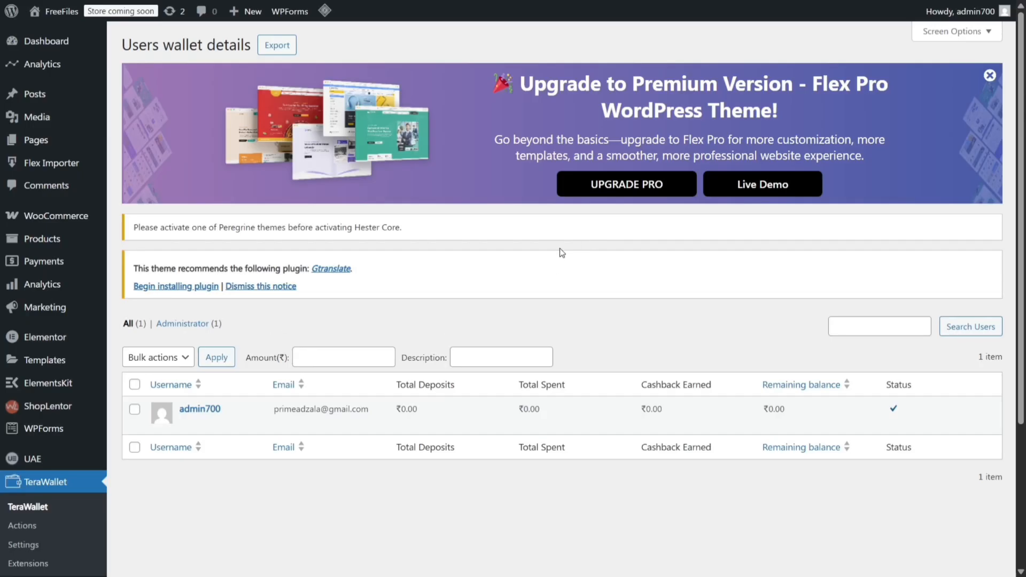
scroll(59, 425, down, 4)
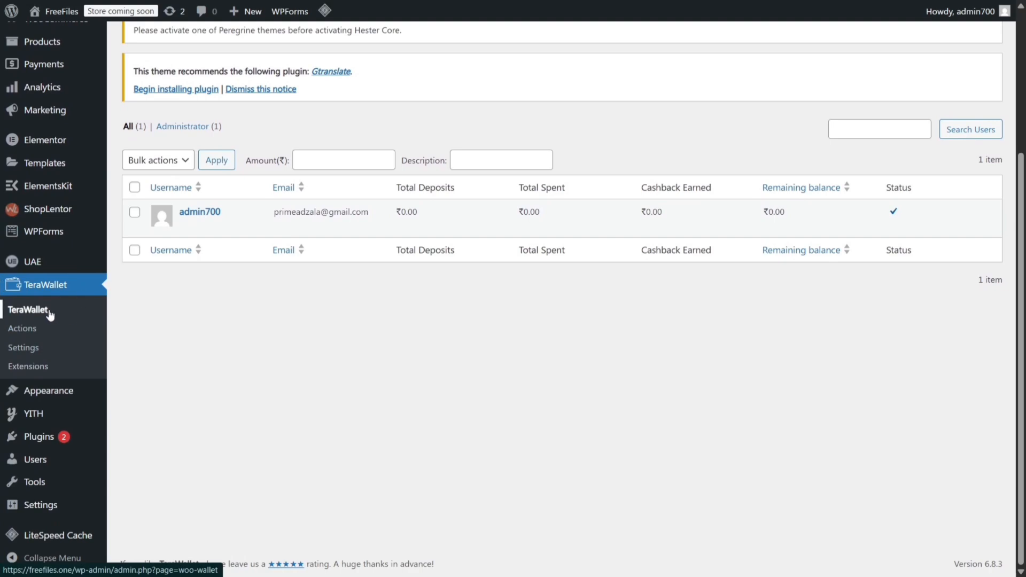
Edit the administrator's wallet balance, entering an amount of 100 with the type Credit
click(195, 229)
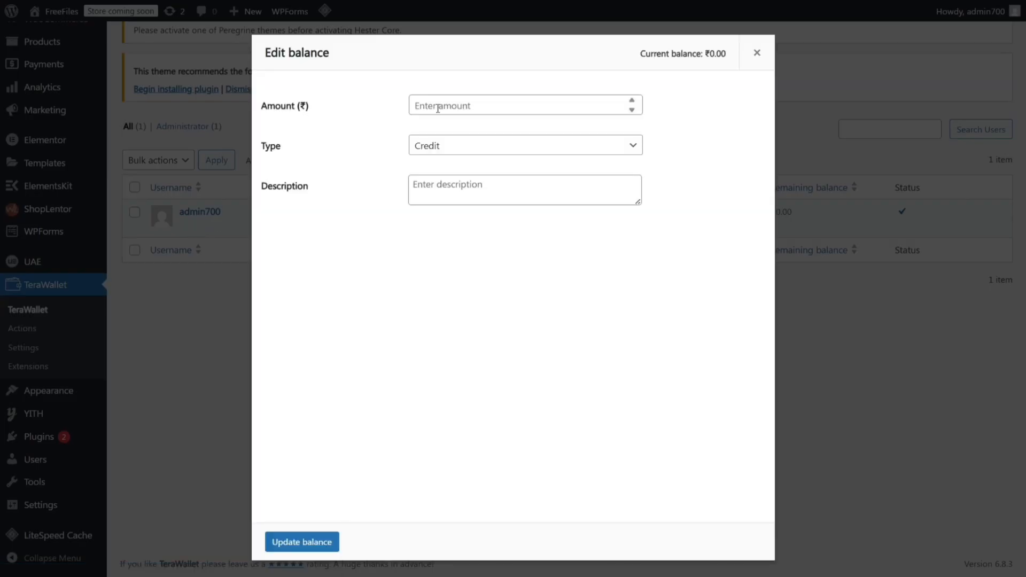
click(438, 107)
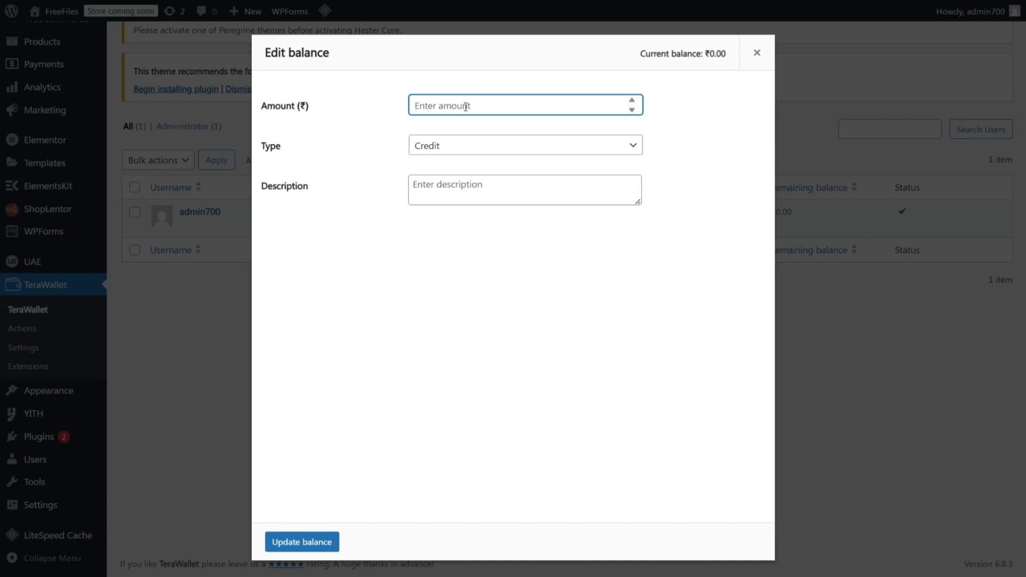
text(100)
click(422, 143)
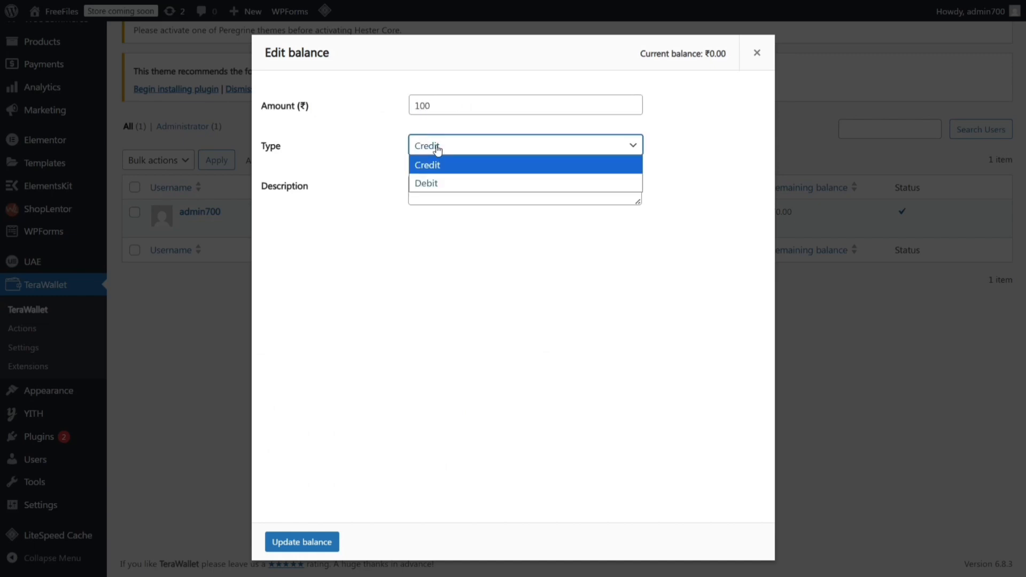
click(434, 160)
Enter the description "CB For Big Size Pizza *Diwali Deal*" for the credit and update the balance
click(430, 185)
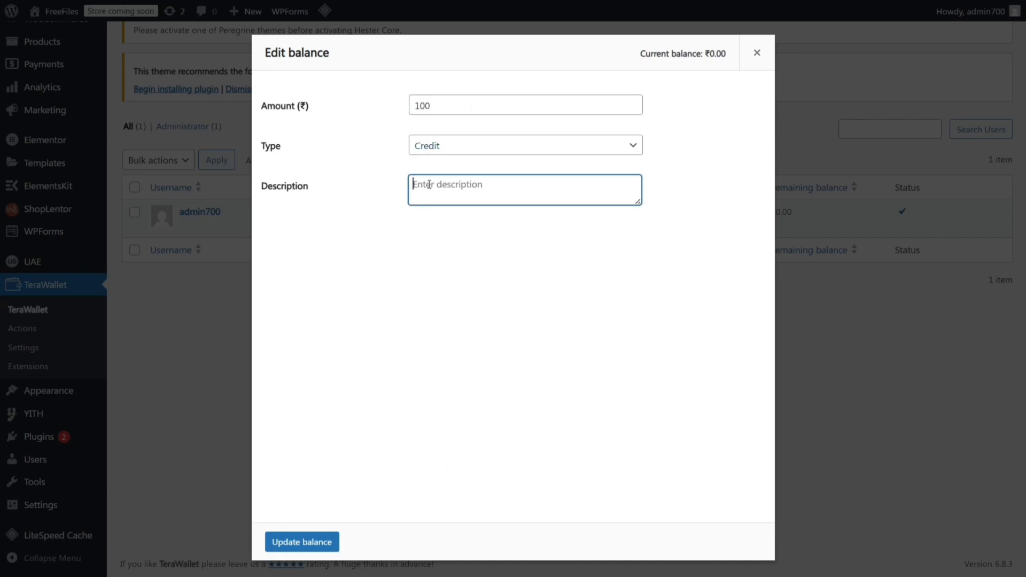
text(CBN)
text(For Big Size Pizza *Diwali Deal*)
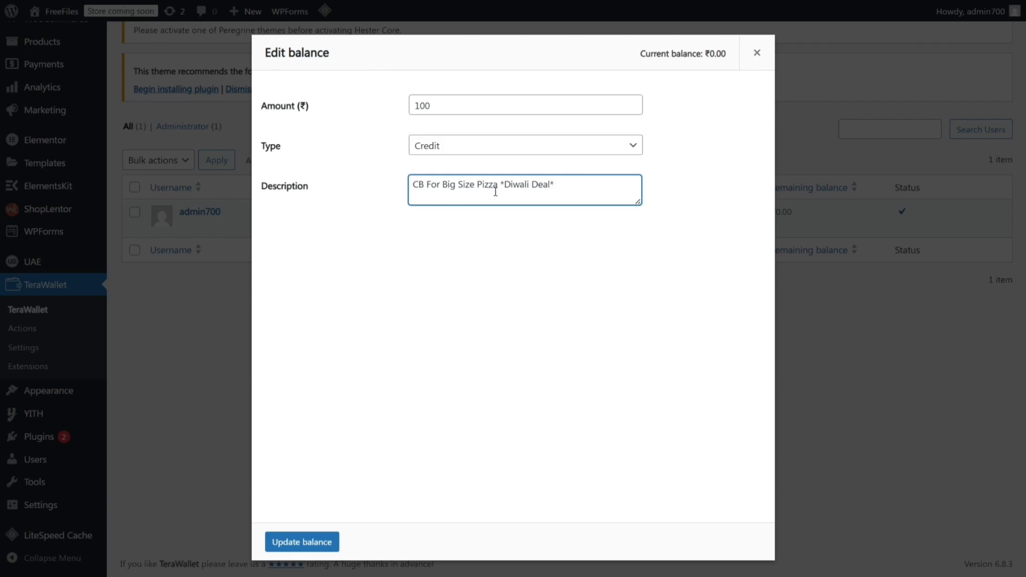
click(301, 554)
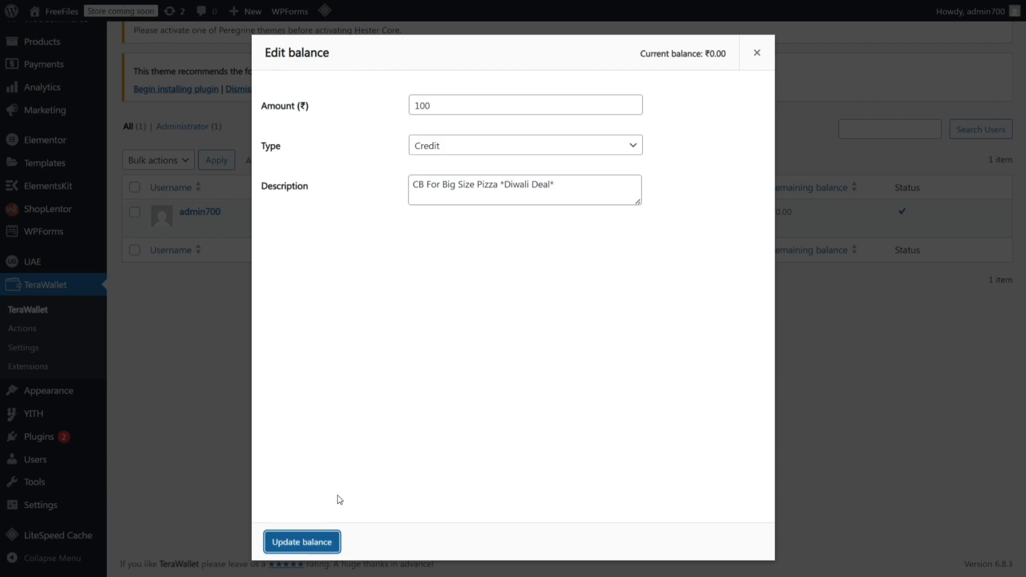
Reload the store's My Account wallet page to refresh the balance
scroll(368, 376, down, 1)
scroll(523, 319, down, 2)
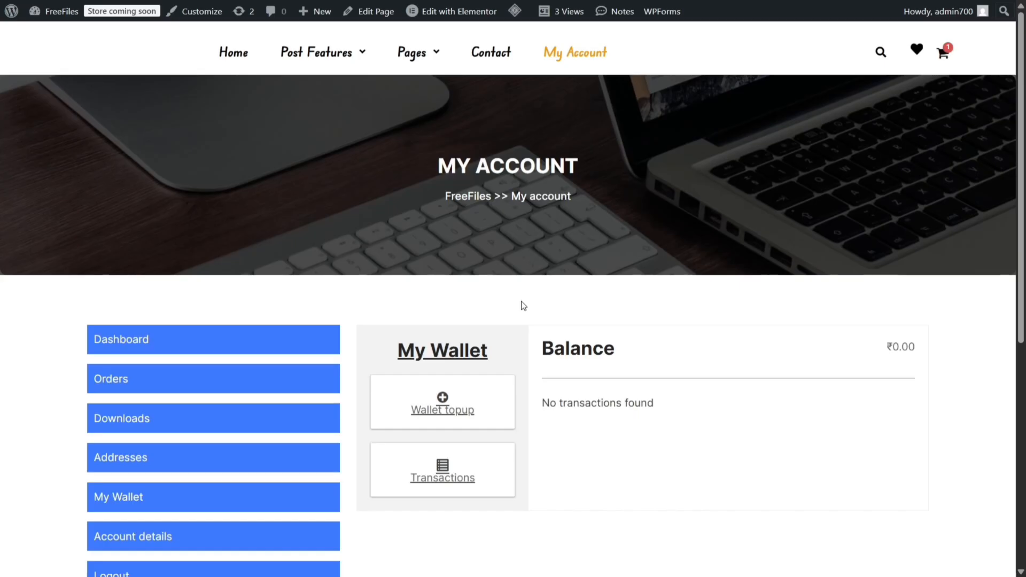
scroll(591, 240, down, 1)
right_click(678, 142)
click(710, 227)
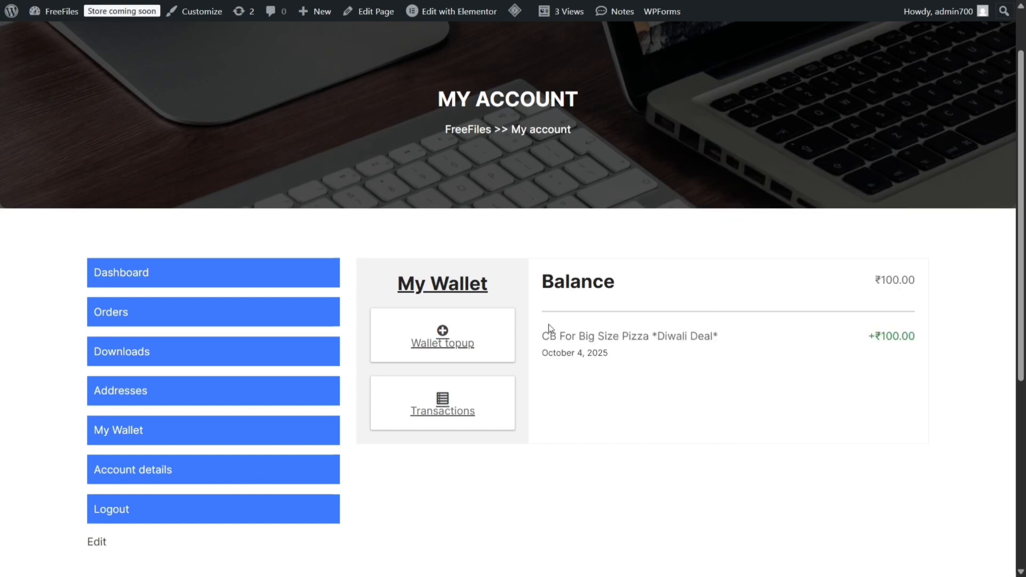
Examine the wallet balance and the description of the Diwali Deal credit in the My Wallet overview
drag(874, 279, 915, 278)
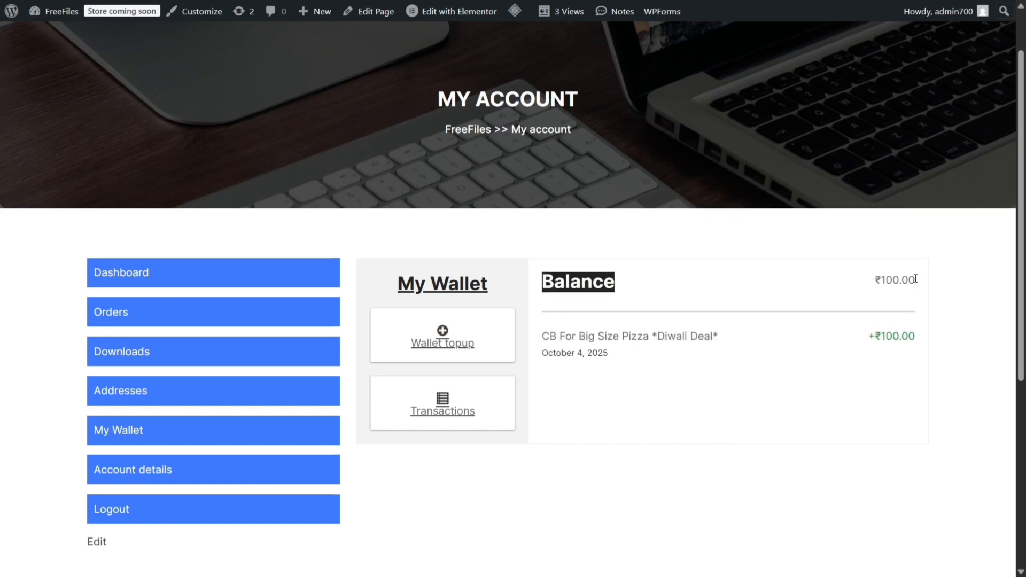
click(916, 279)
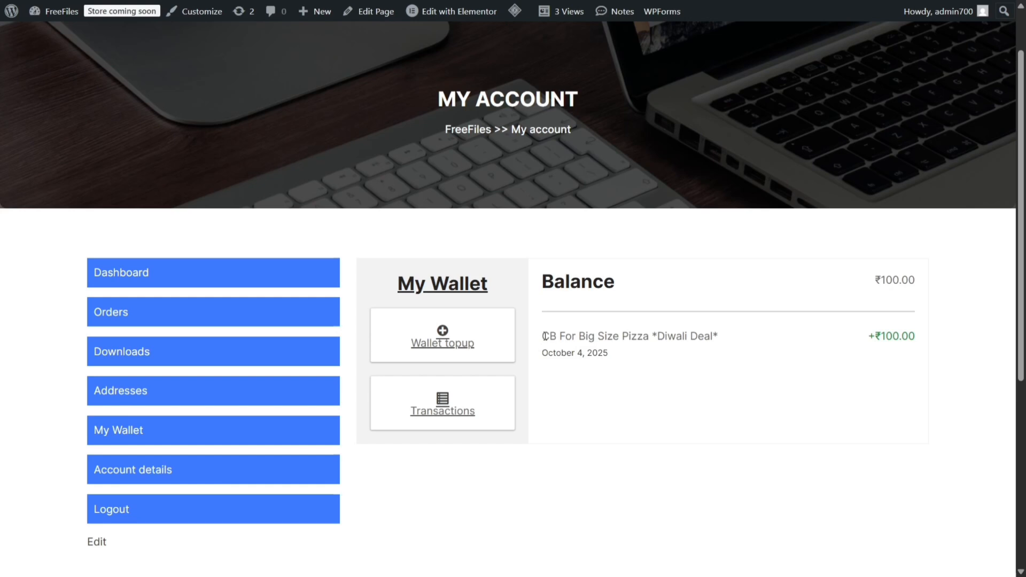
drag(541, 337, 720, 337)
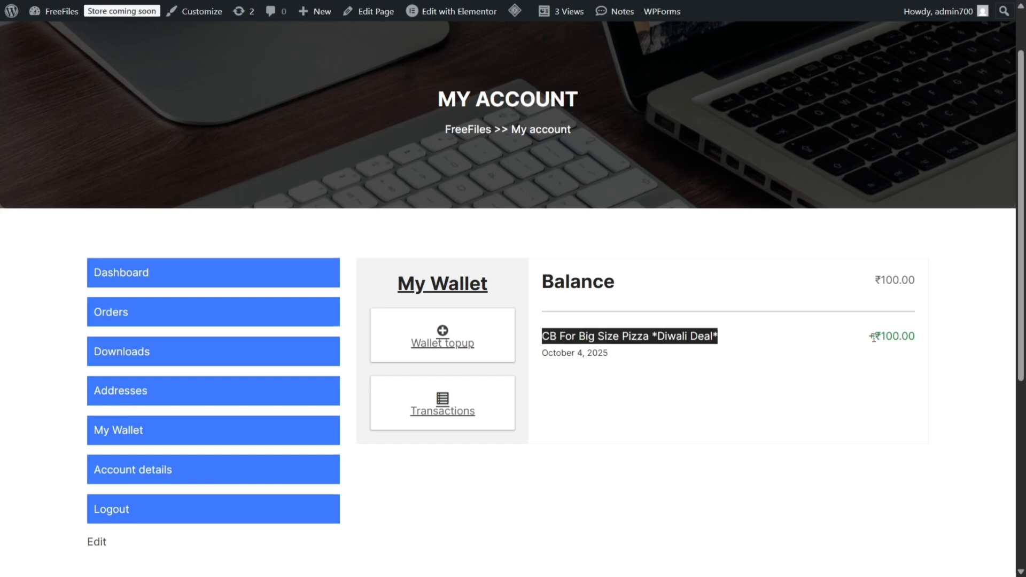
click(583, 341)
drag(543, 336, 756, 348)
click(757, 350)
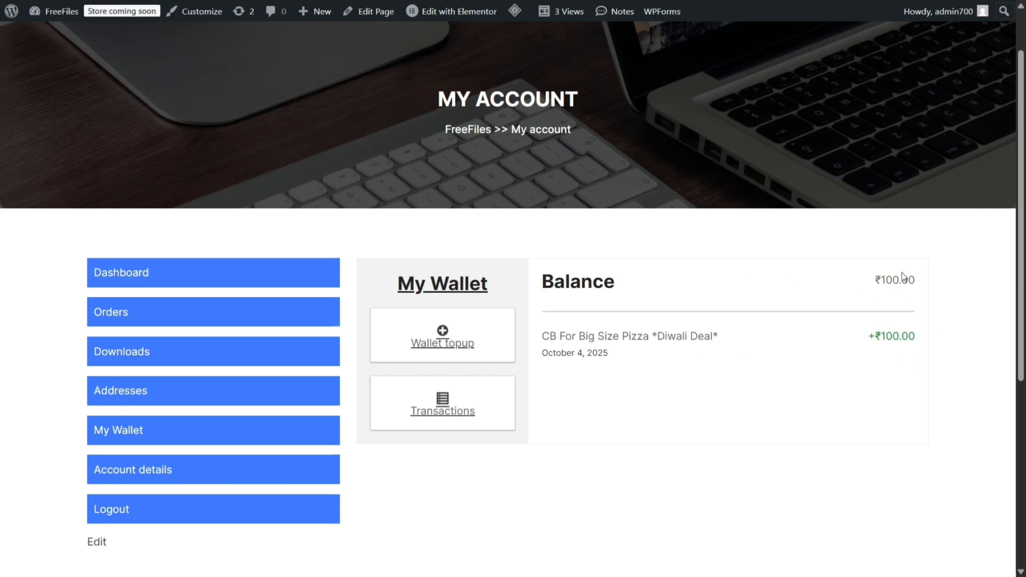
Debit 50 from the administrator's wallet balance with the description "CB Cashback Expired!" and update the balance
key(ctrl+Tab)
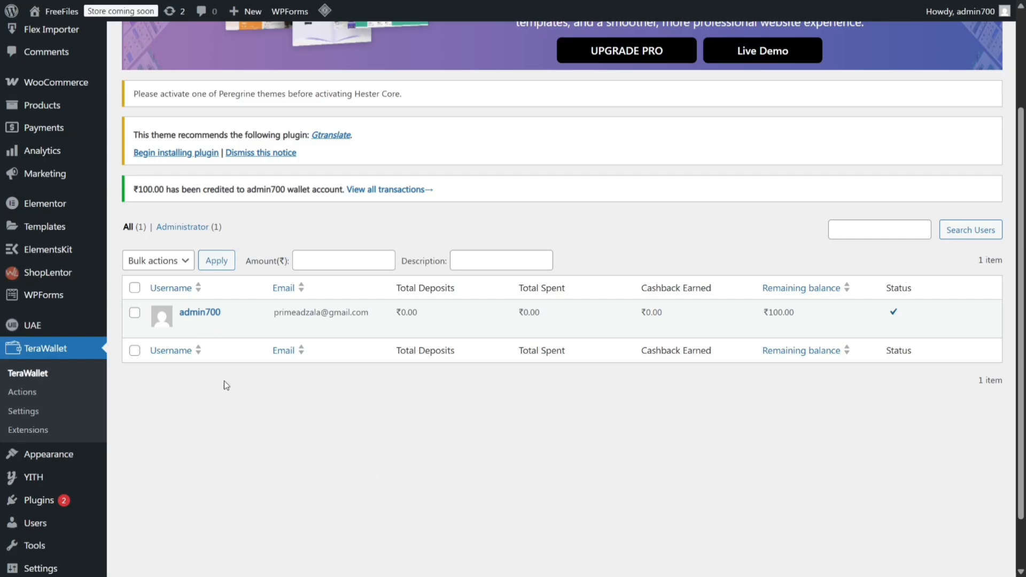
click(187, 326)
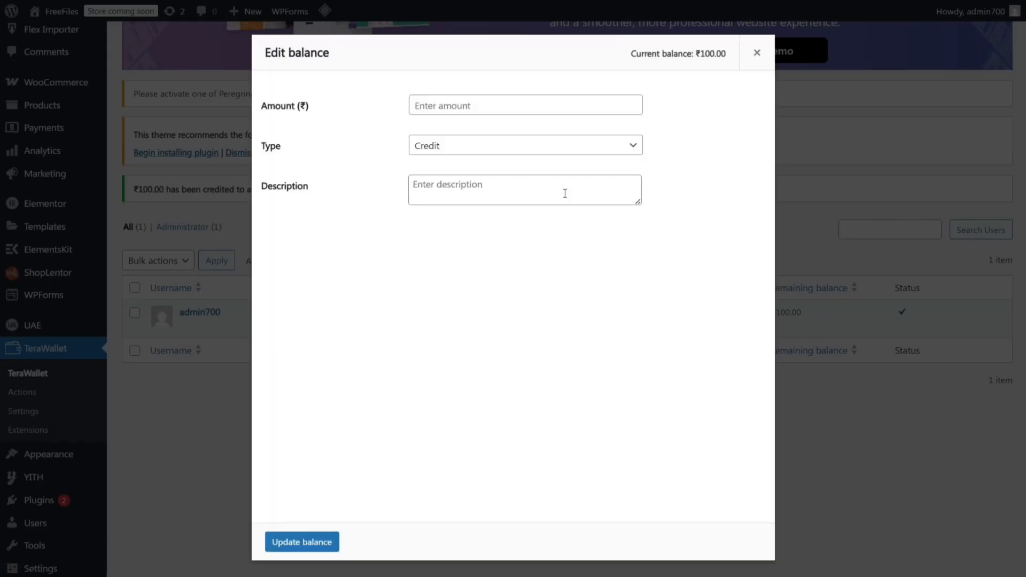
click(534, 102)
text(50)
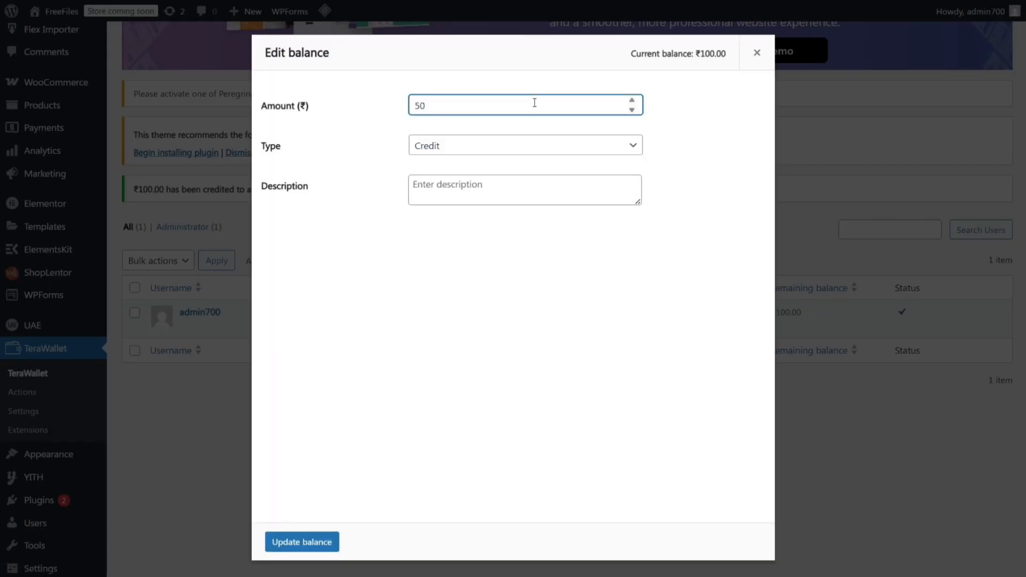
click(483, 151)
click(484, 179)
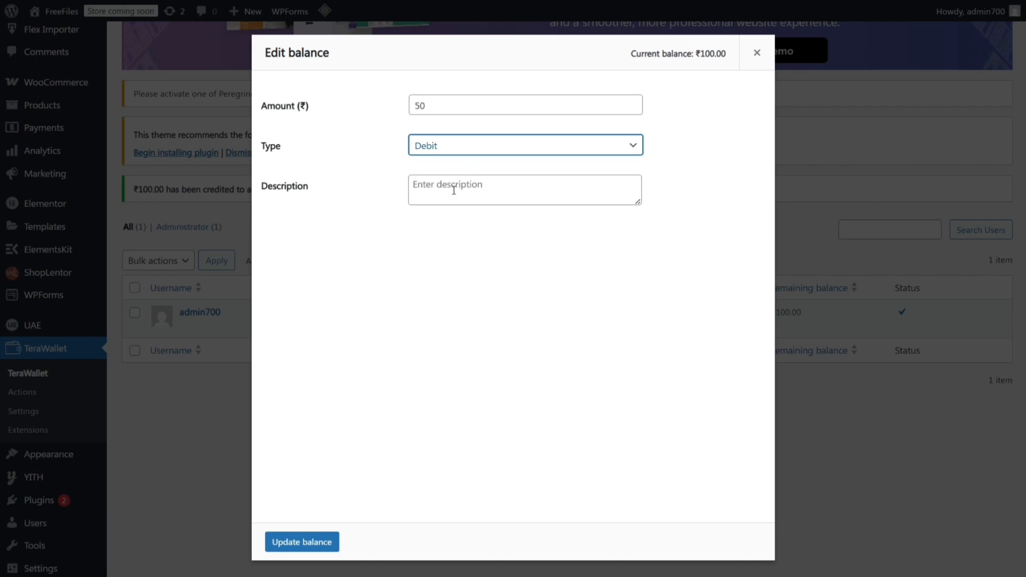
click(451, 190)
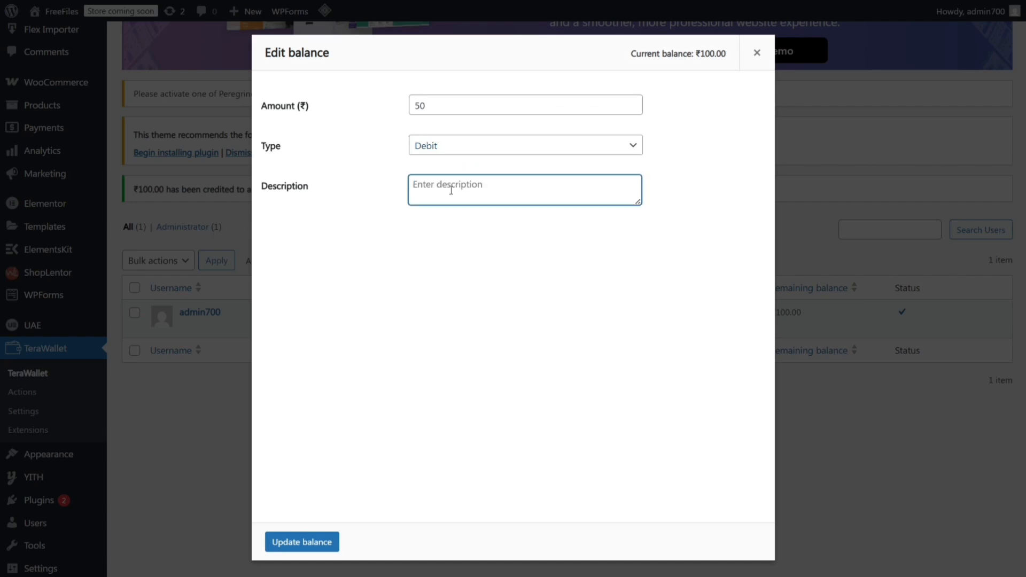
text(CB Cashback Expired!)
click(334, 543)
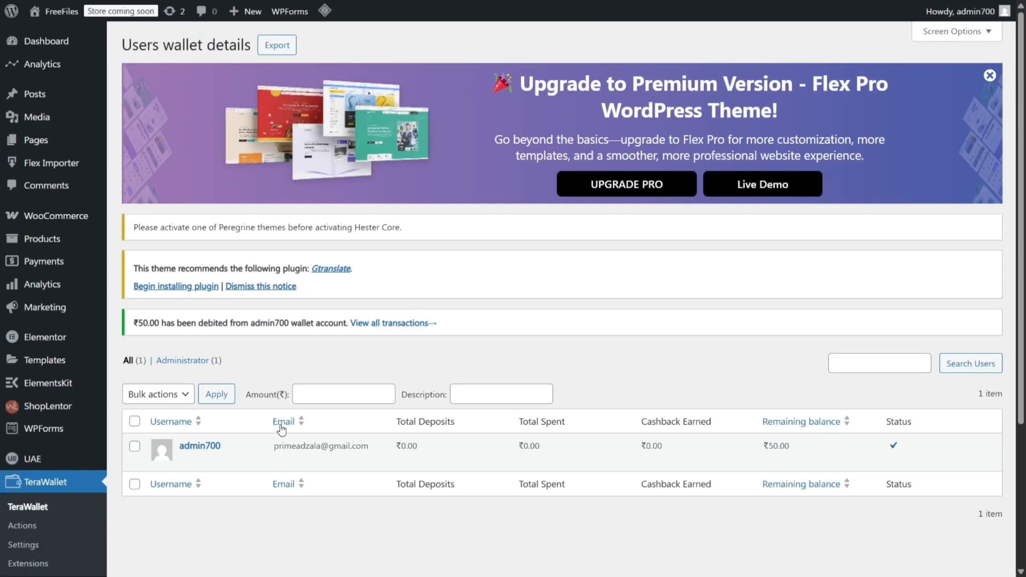
Reload the store's My Wallet page and check the balance and transaction entries after the debit
key(ctrl+Tab)
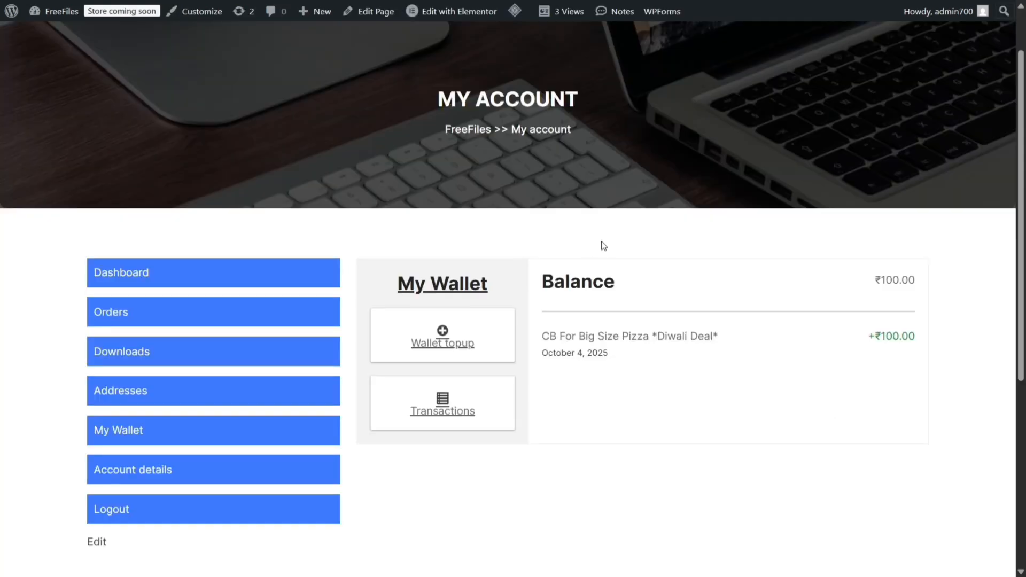
right_click(615, 247)
click(654, 292)
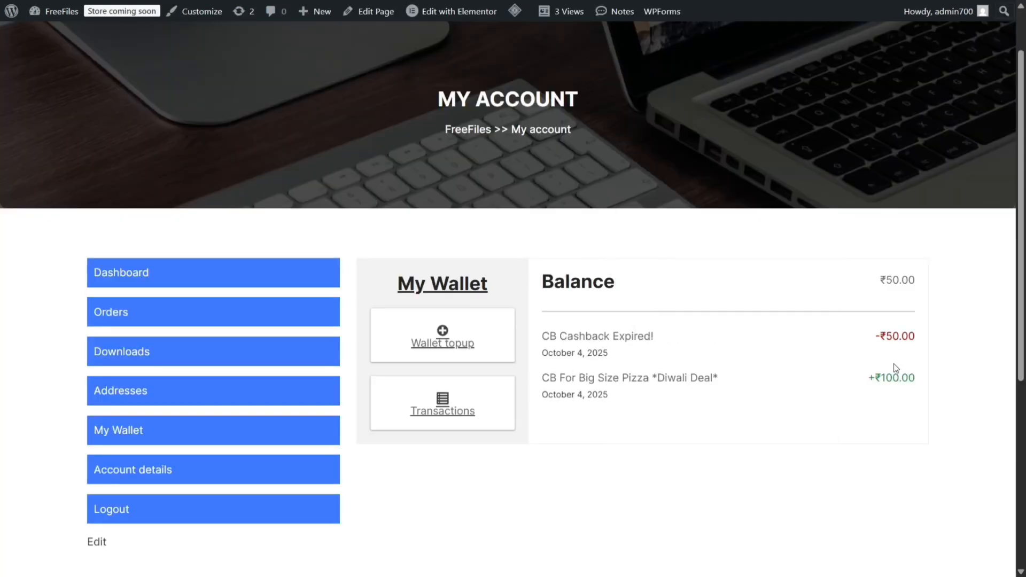
drag(880, 279, 916, 293)
click(913, 282)
scroll(602, 262, down, 2)
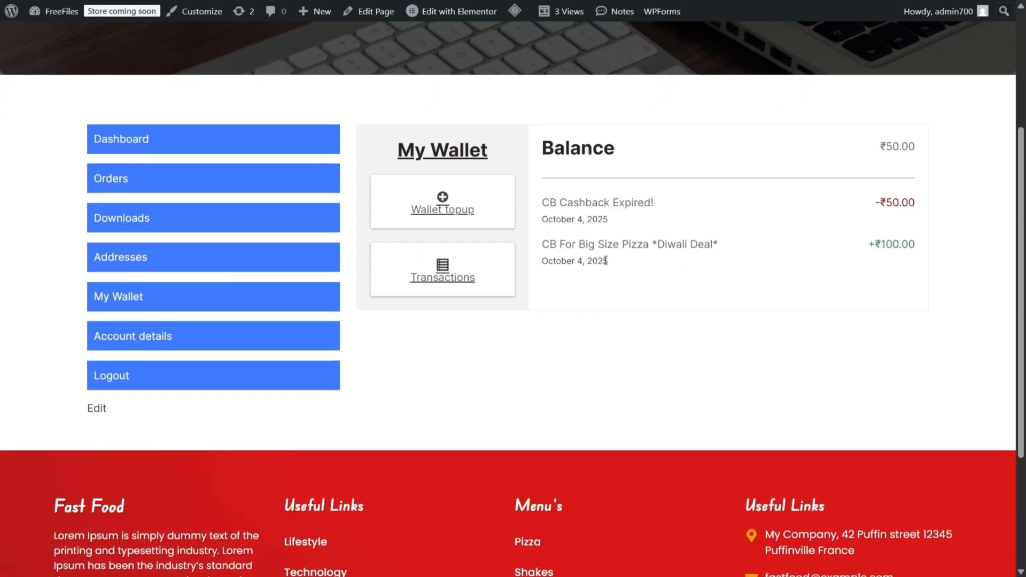
scroll(605, 260, up, 2)
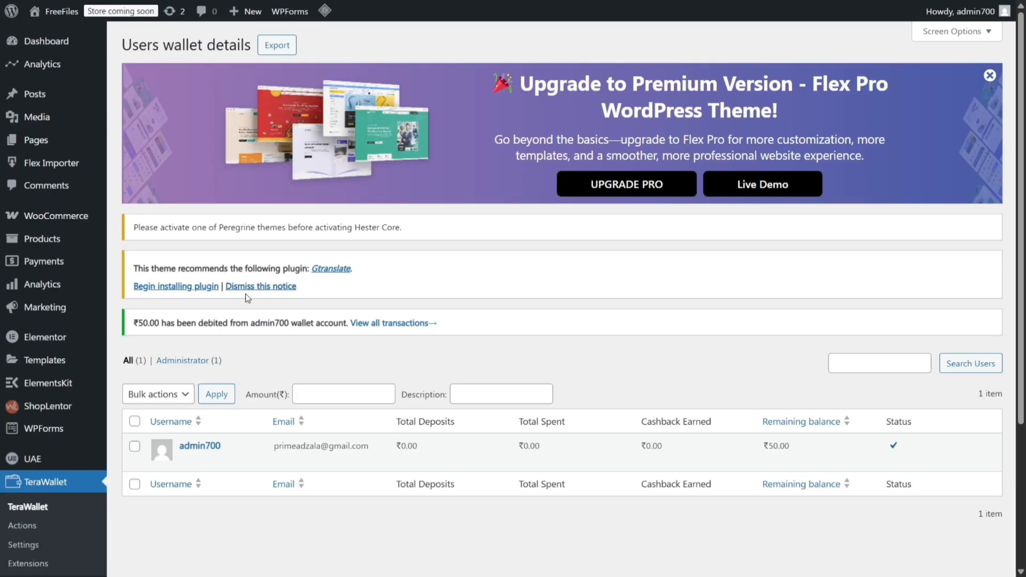
Enable auto credit upon user registration in TeraWallet's New user registration action and save the settings
scroll(245, 298, down, 2)
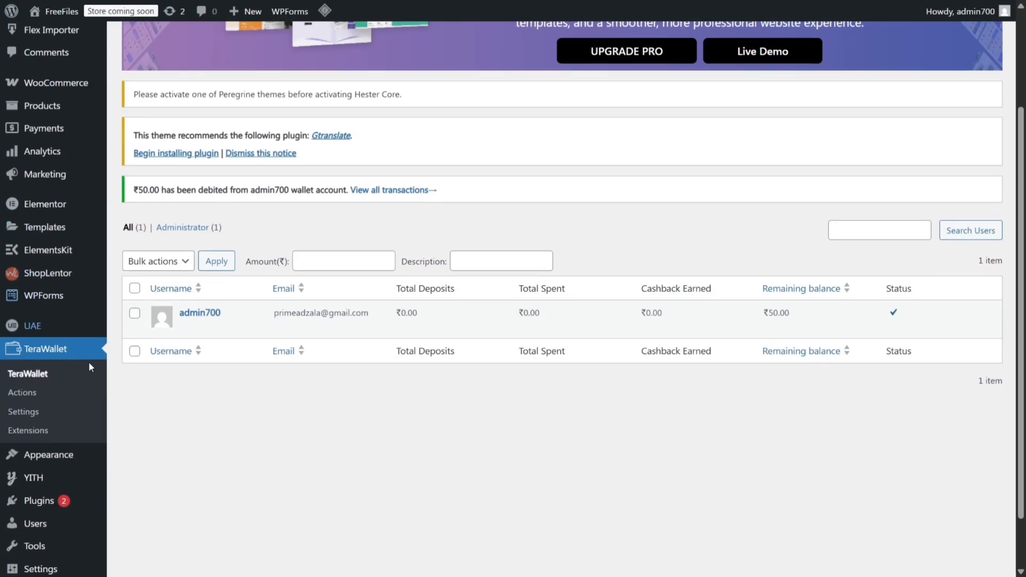
click(44, 398)
scroll(133, 257, down, 2)
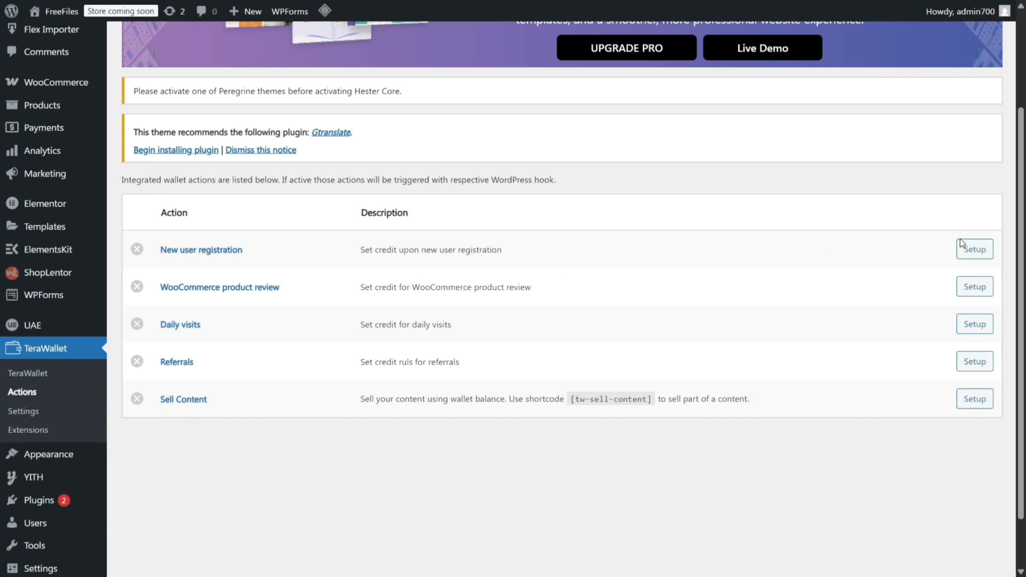
click(965, 254)
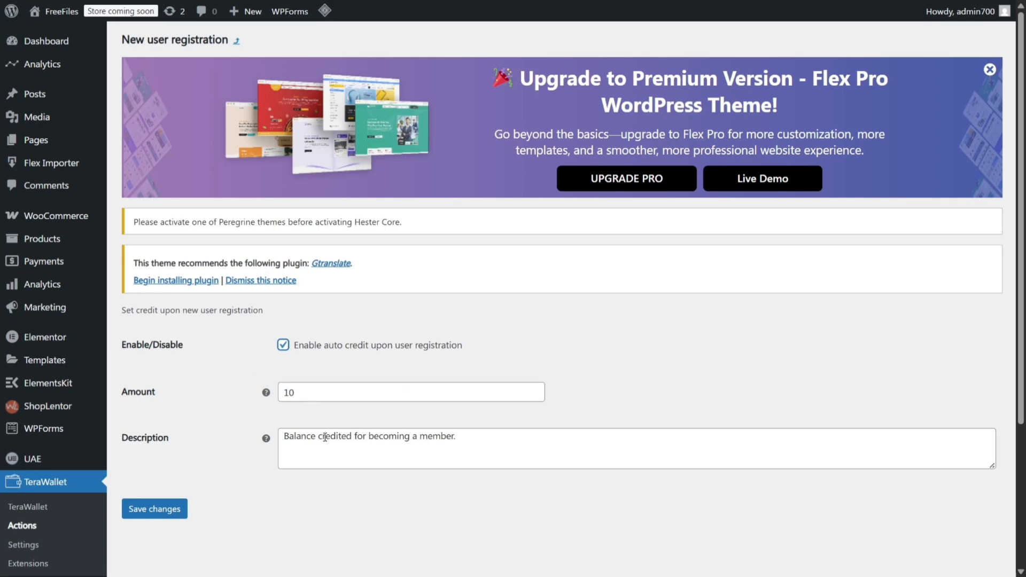
drag(466, 436, 271, 454)
scroll(166, 403, down, 3)
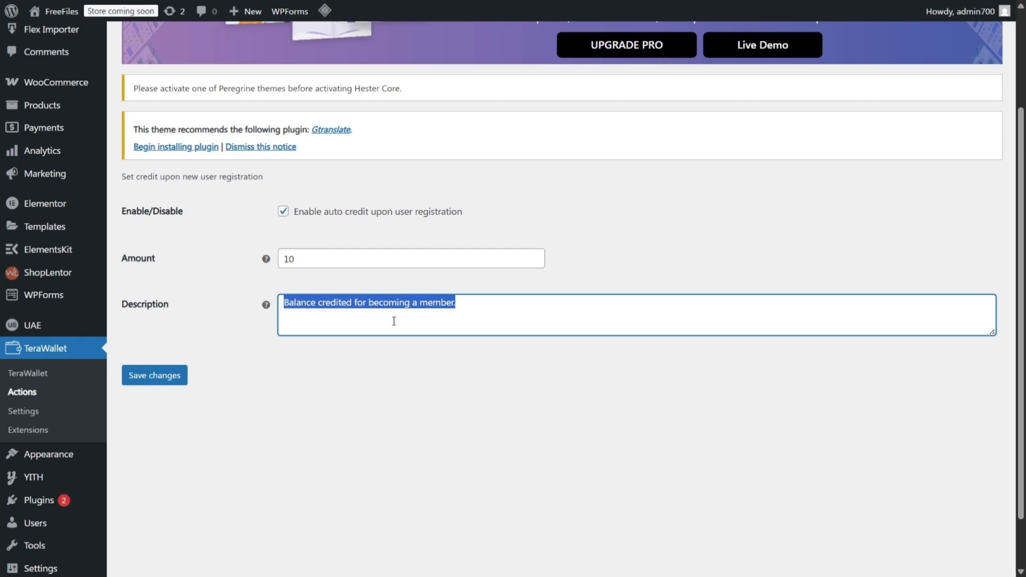
click(166, 379)
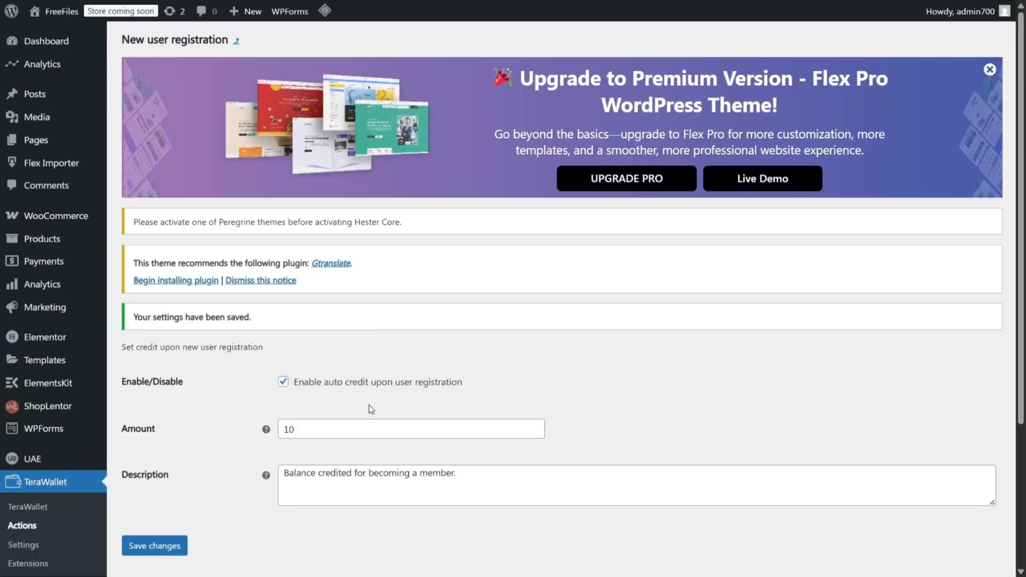
Change the registration credit's description to "Welcome Gift!", save it, and review the transaction descriptions on the My Wallet page
scroll(371, 410, down, 1)
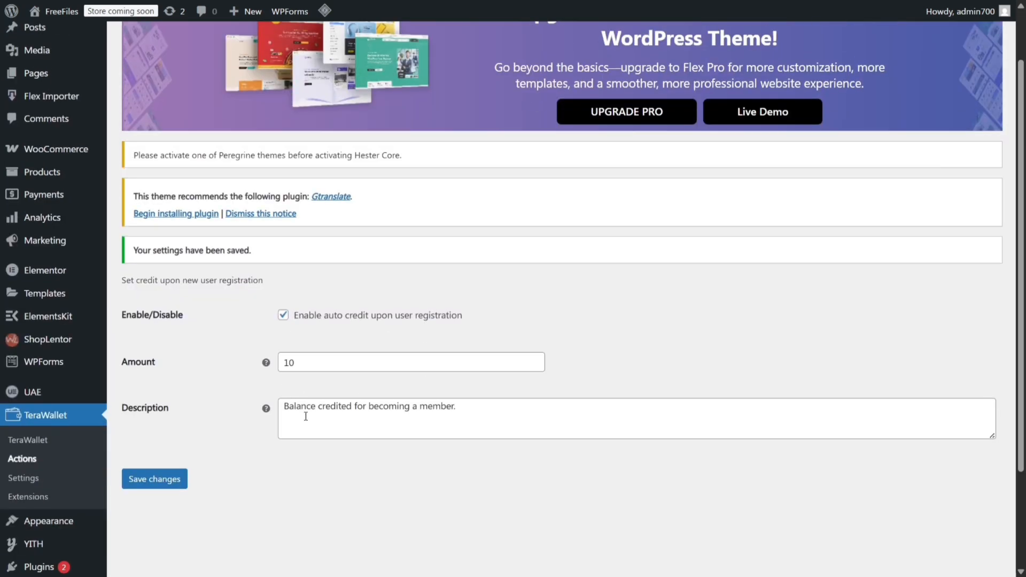
triple_click(303, 416)
text(Welcome Gift!)
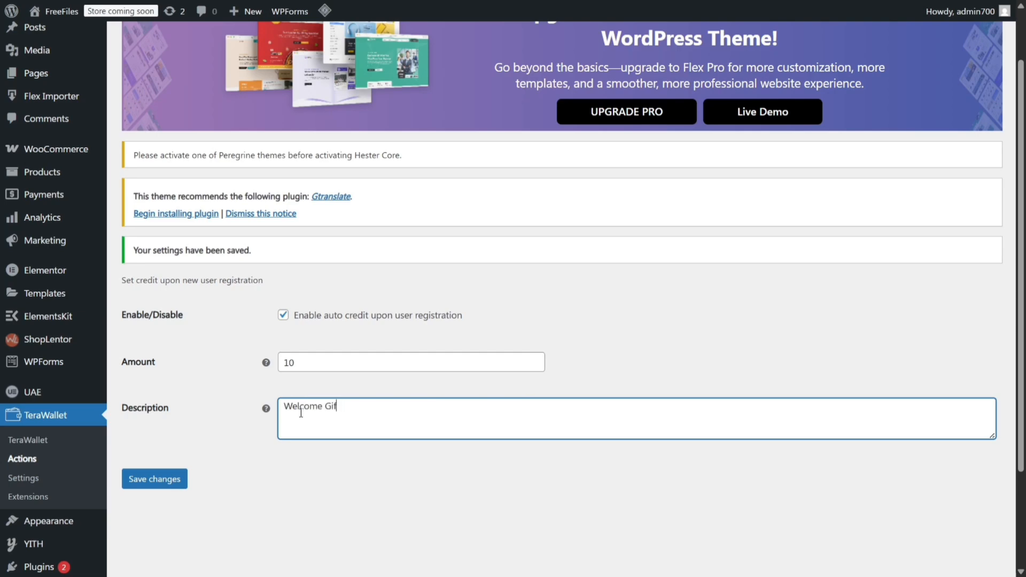
click(140, 480)
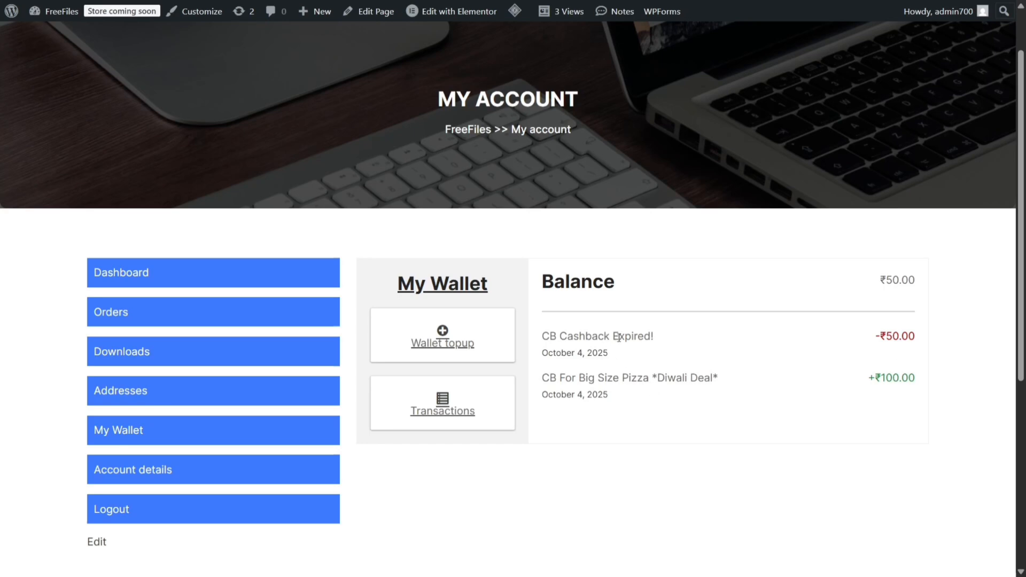
drag(541, 334, 724, 368)
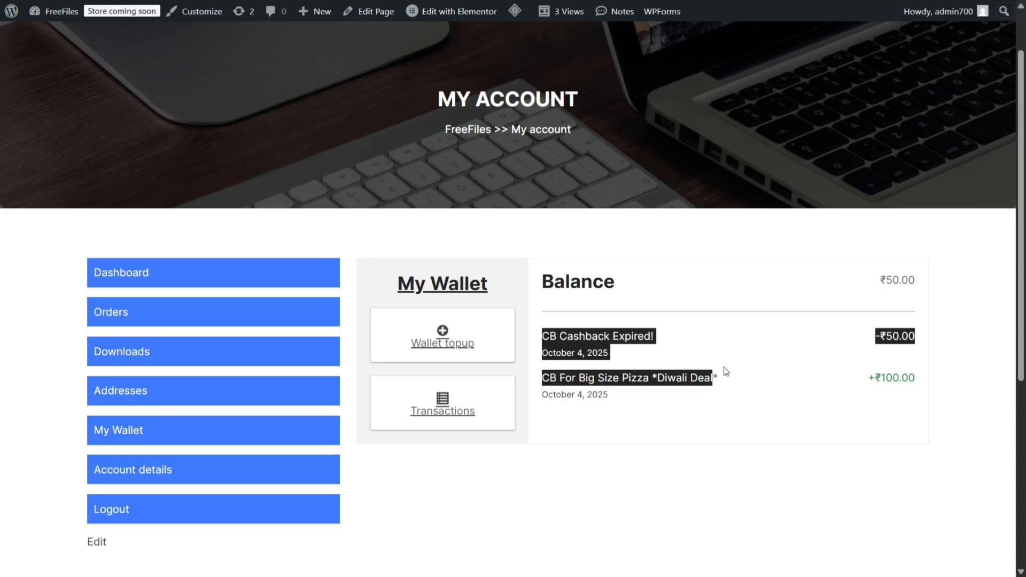
click(727, 360)
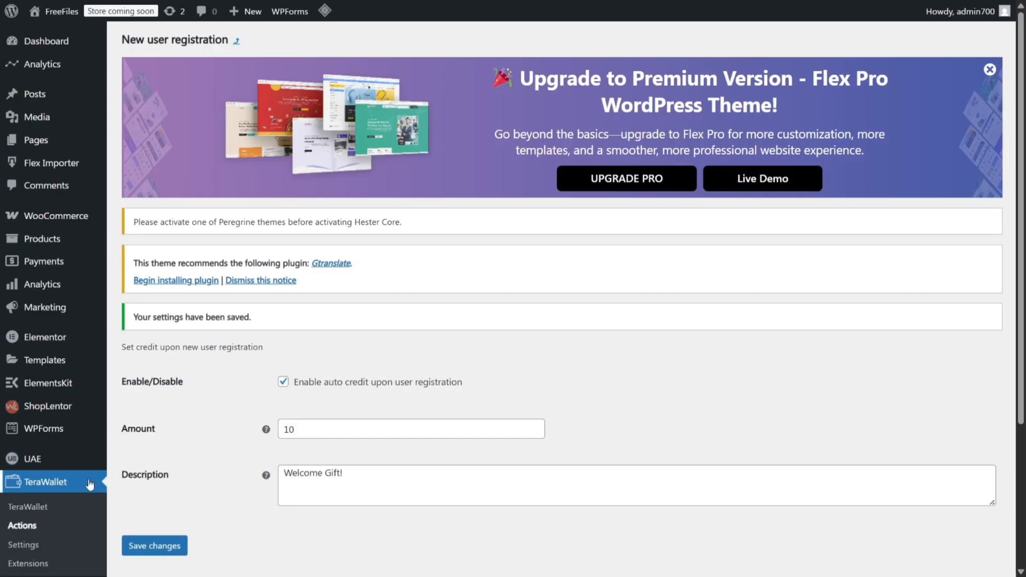
Set up the WooCommerce product review action with credit enabled and an amount of 5, and save the settings
scroll(163, 306, down, 4)
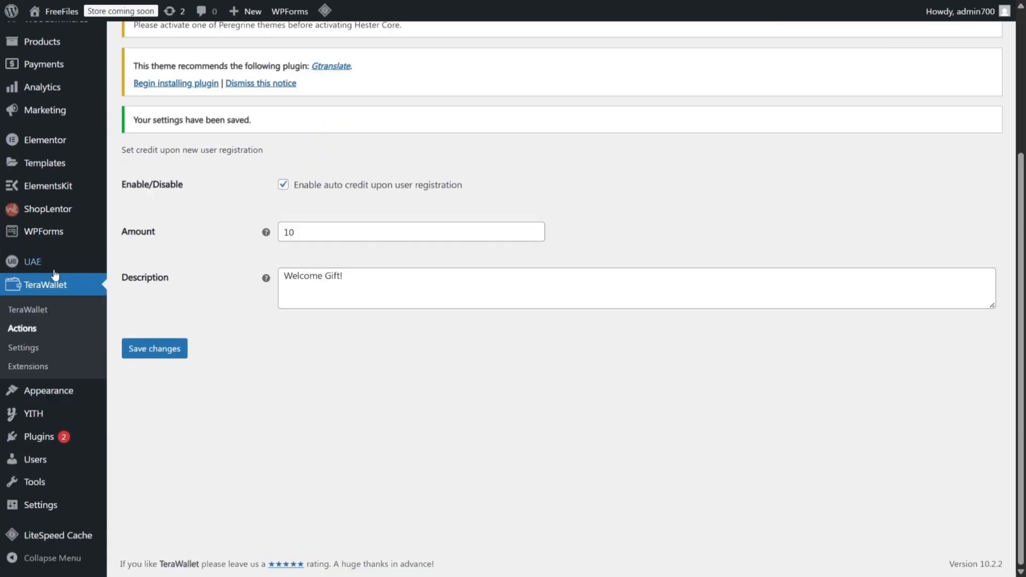
click(34, 327)
scroll(231, 288, down, 2)
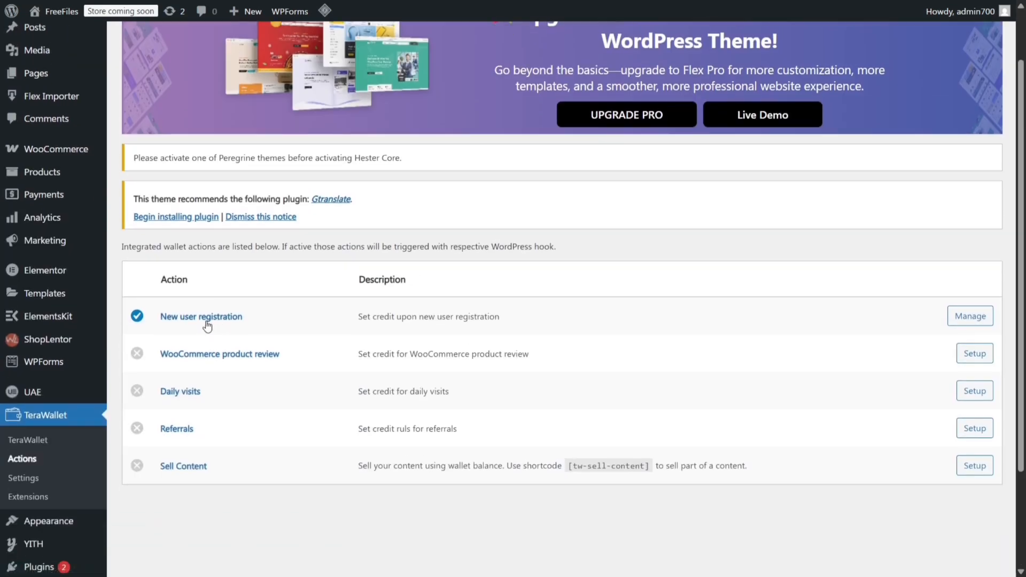
mouse_move(138, 321)
click(974, 356)
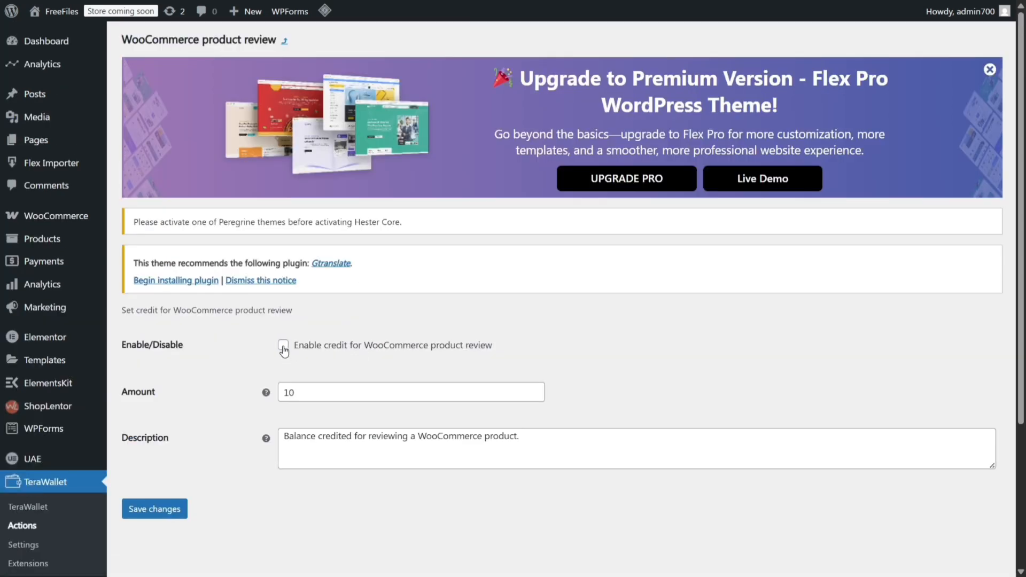
click(283, 347)
double_click(315, 392)
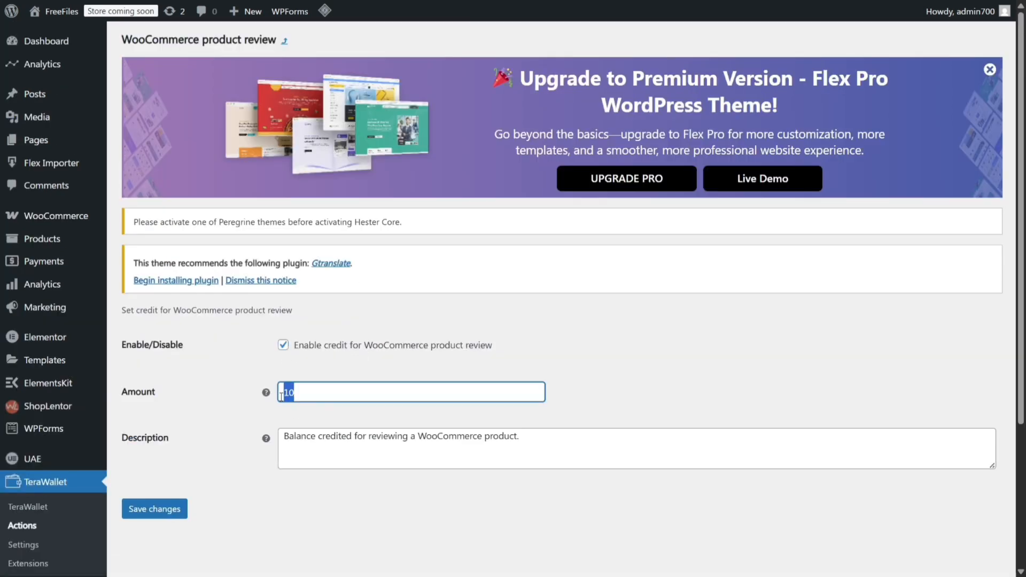
text(5)
click(446, 448)
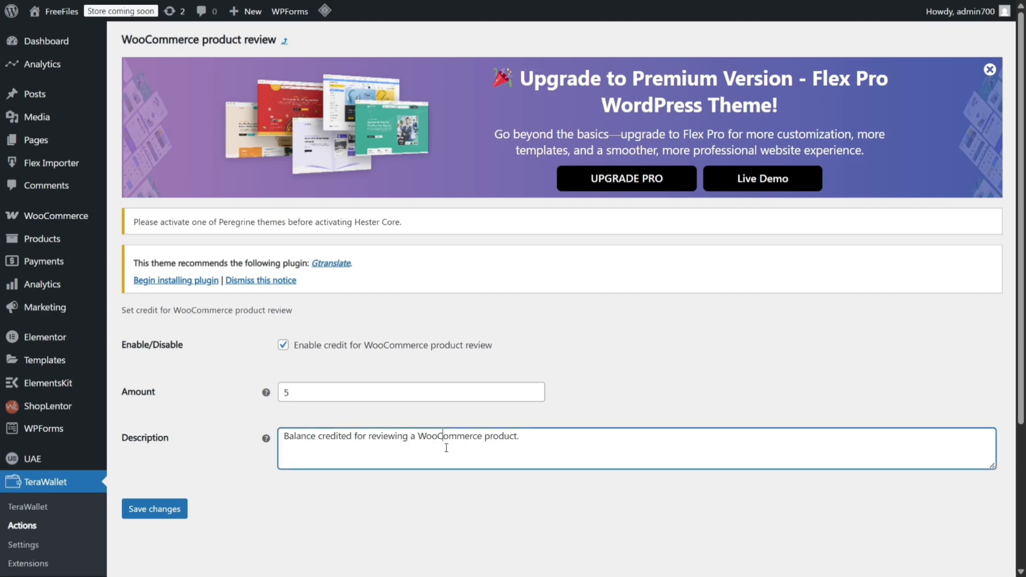
key(ctrl+a)
click(180, 507)
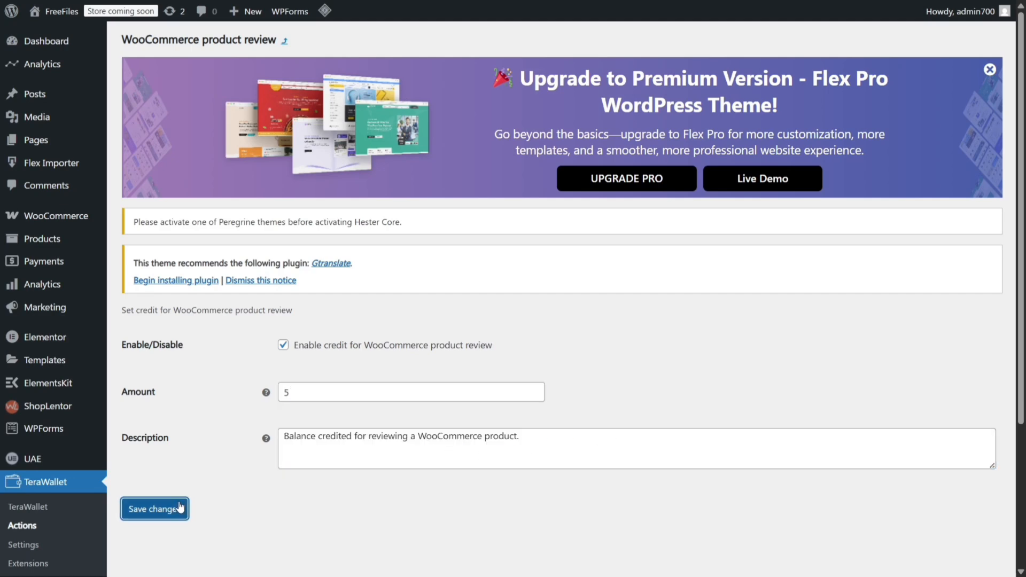
Set up the Daily visits action with credit enabled and an amount of 1, leaving no user role excluded
click(285, 41)
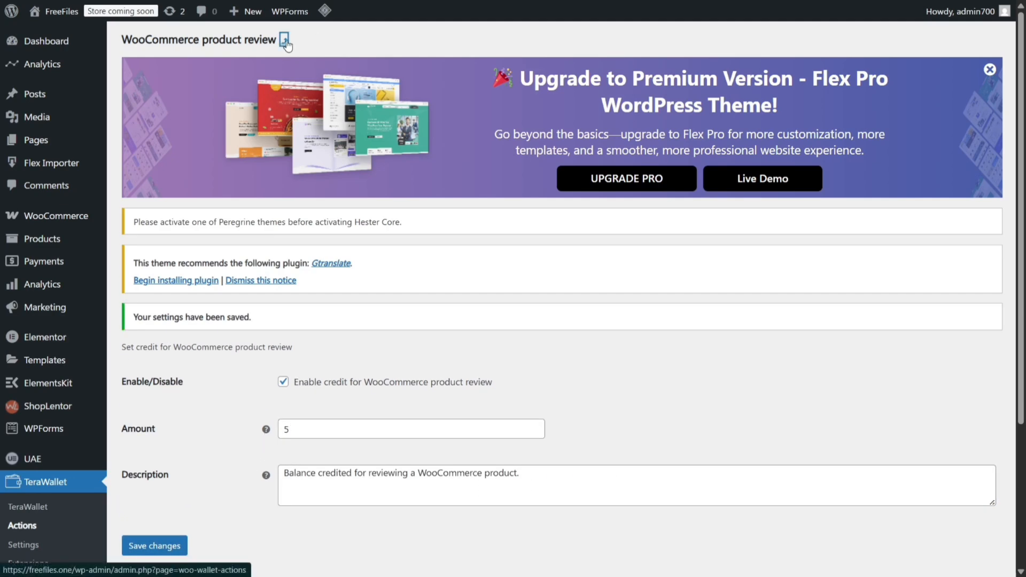
scroll(201, 295, down, 2)
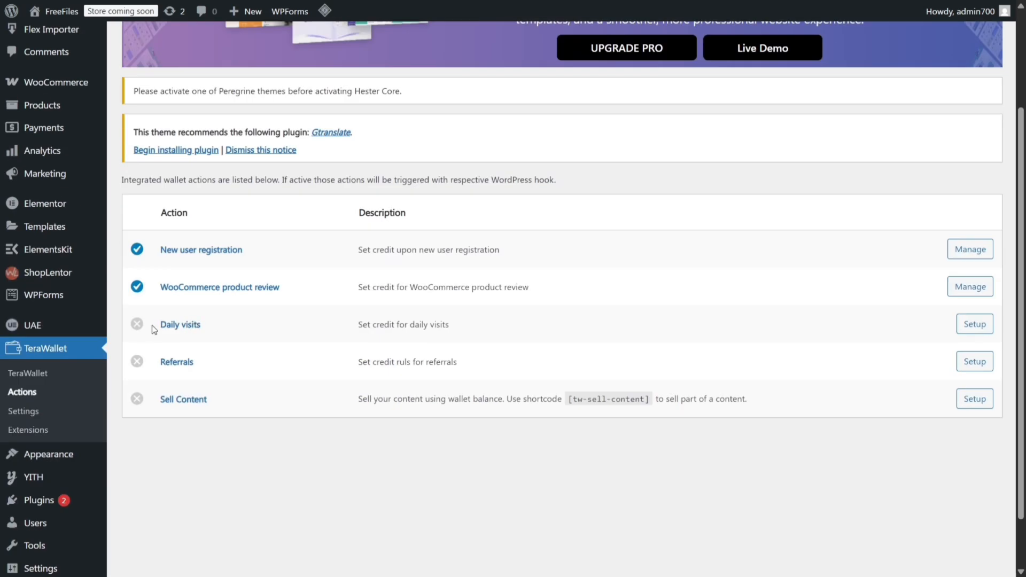
drag(448, 324, 357, 324)
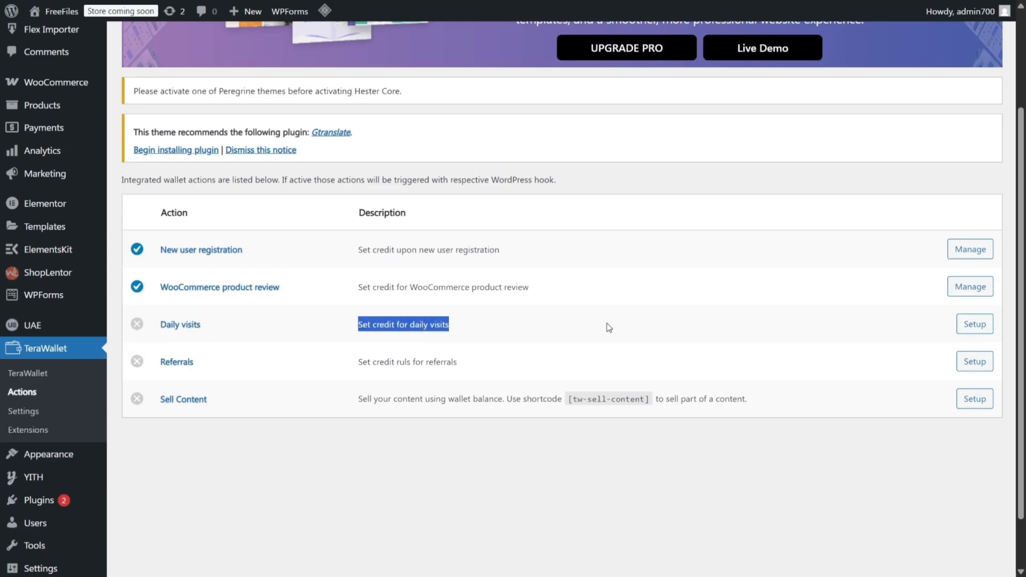
click(989, 327)
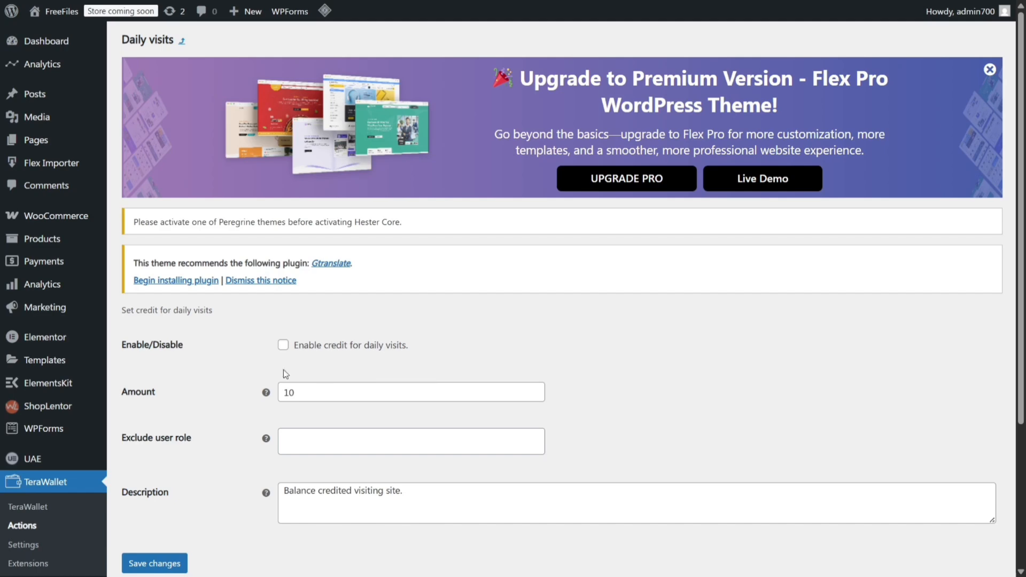
double_click(301, 393)
click(297, 442)
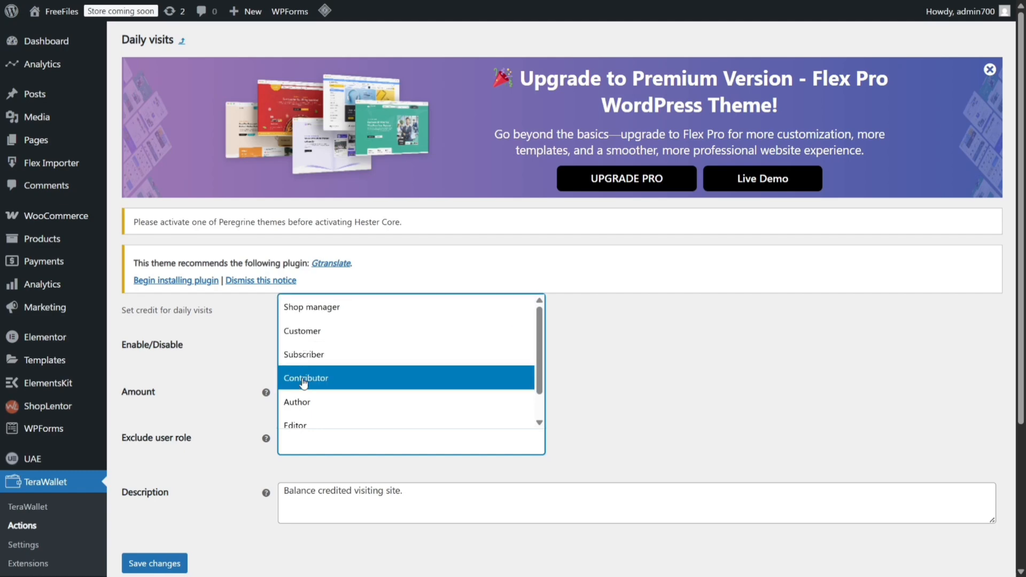
click(238, 371)
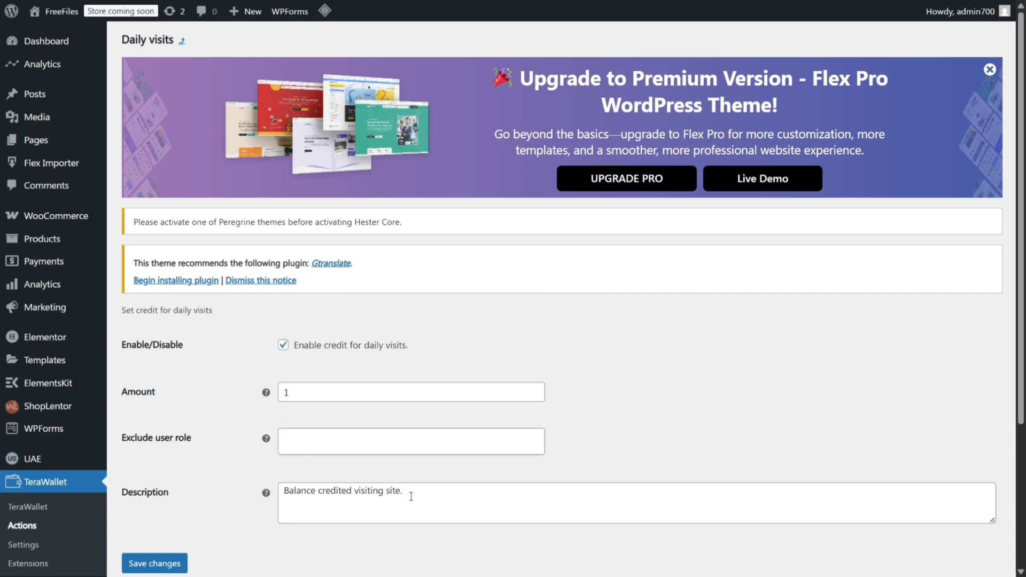
Set the daily visits credit's description to "Daily Visit Bonus!" and save the settings with the amount at 1
drag(410, 495, 279, 498)
text(Daily Visit)
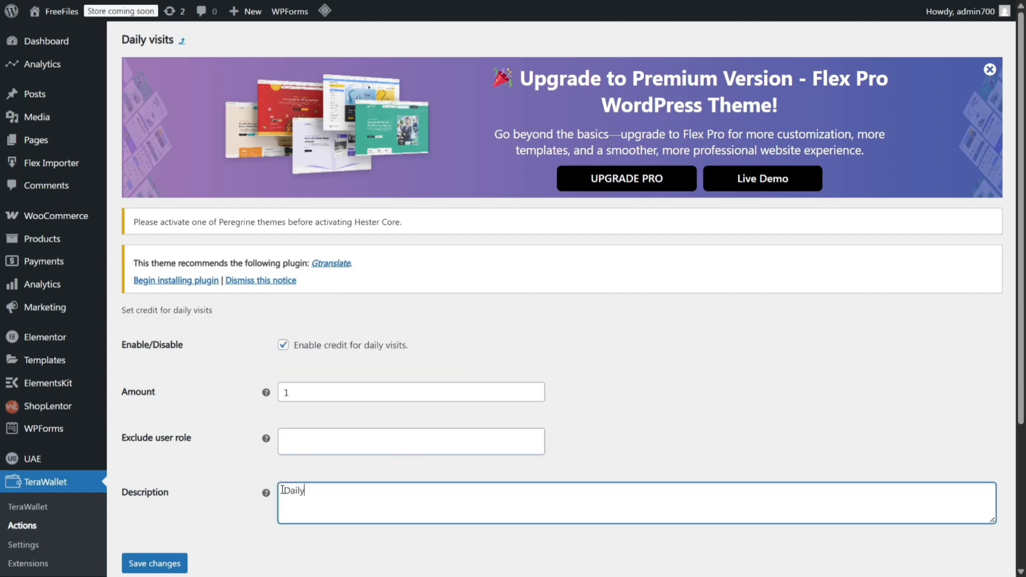
text(us!)
click(216, 390)
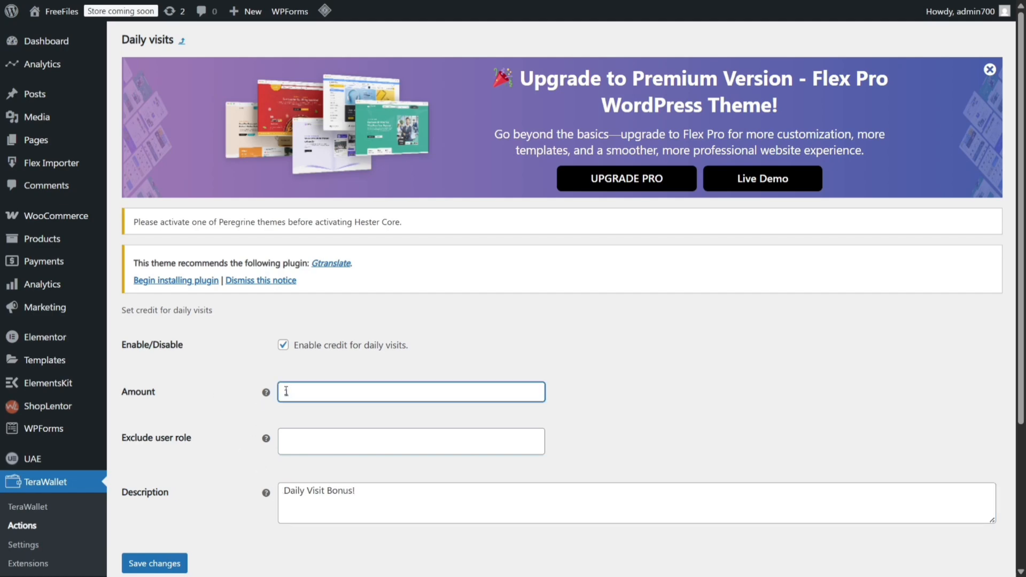
key(Return)
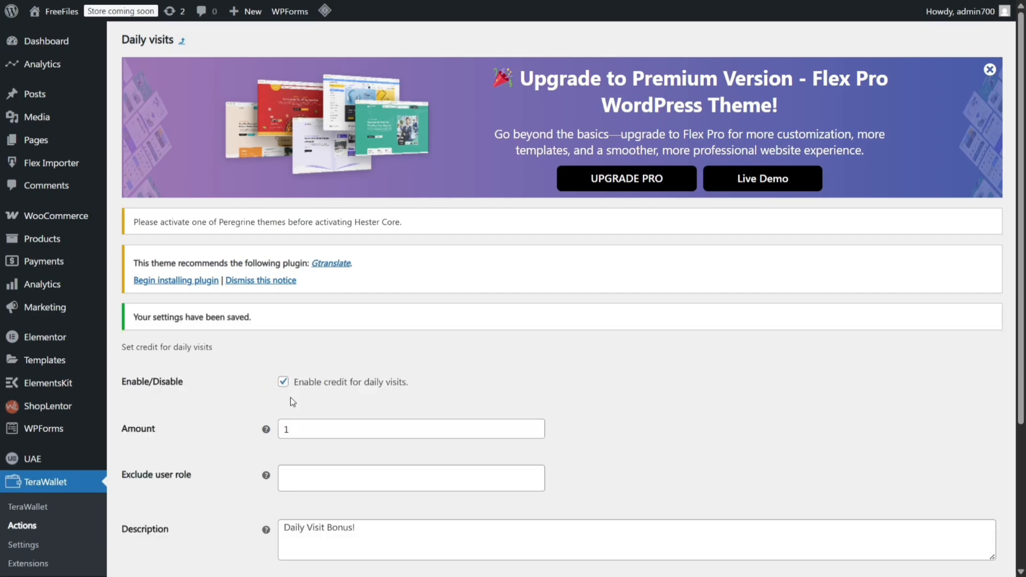
drag(292, 430, 280, 428)
text(0.25)
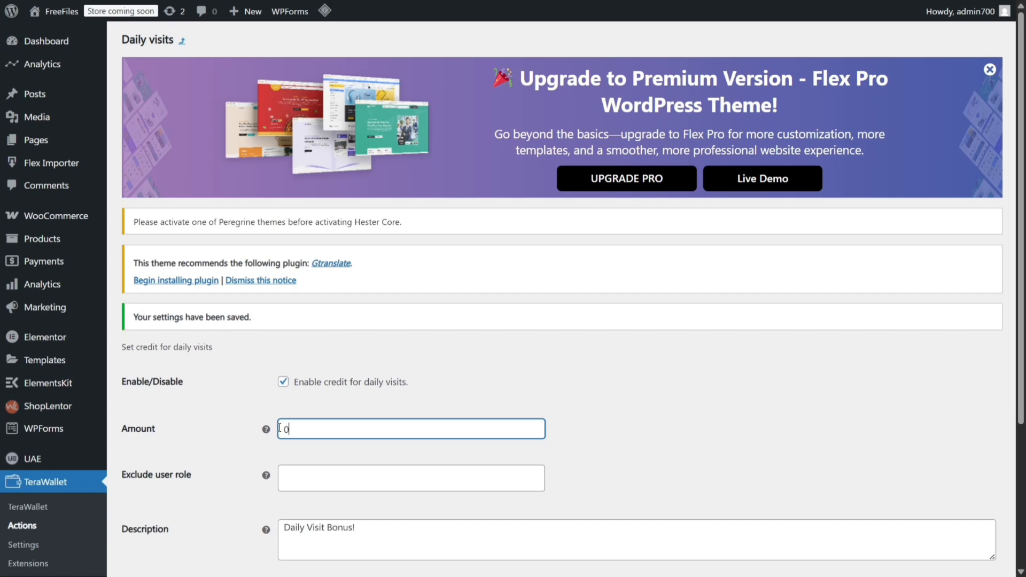
key(BackSpace)
key(BackSpace)
key(BackSpace)
key(BackSpace)
Return to the wallet actions list, reload the My Wallet page and check the daily visit transaction's description and date
click(182, 42)
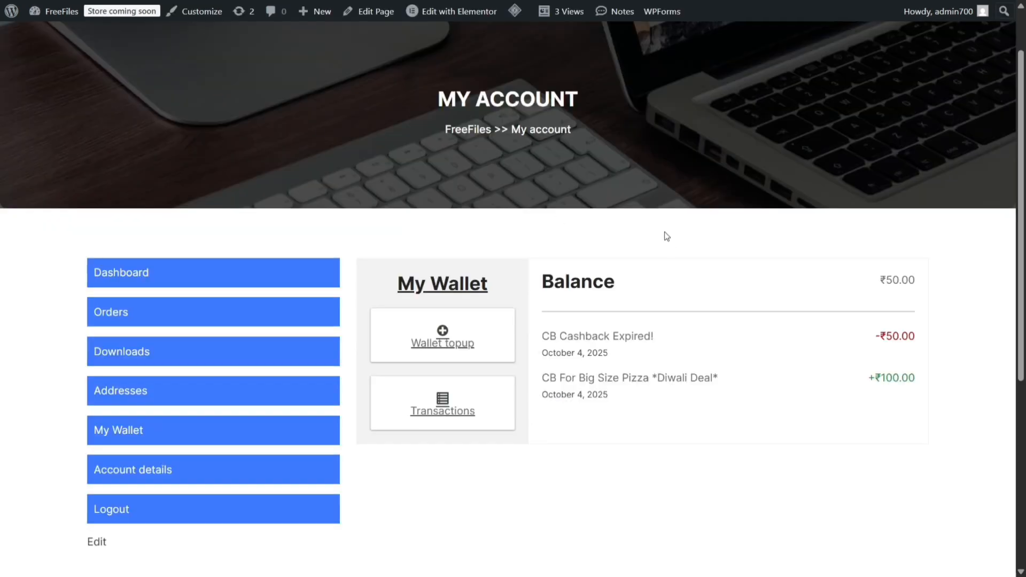
right_click(668, 206)
click(701, 289)
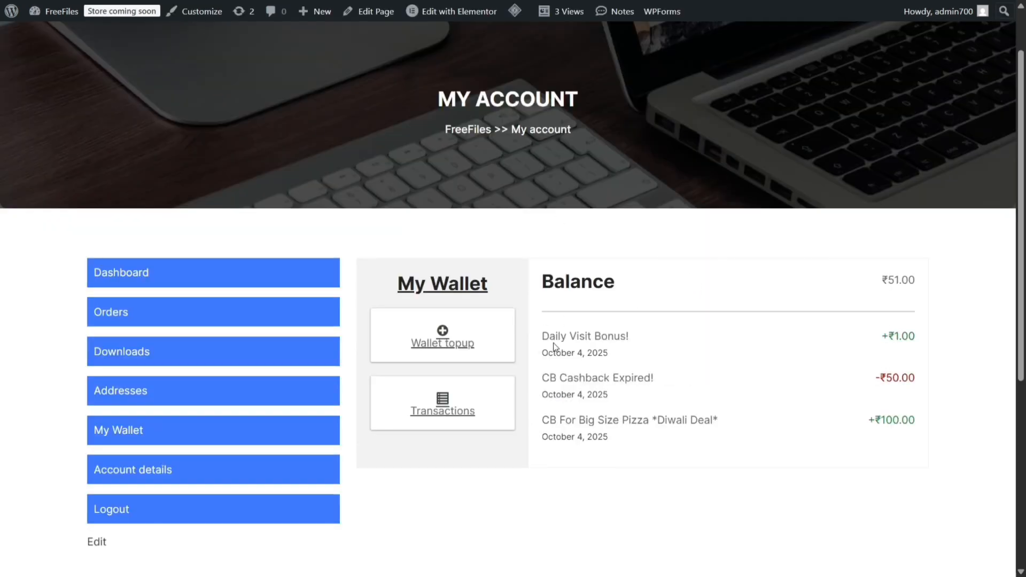
drag(543, 336, 630, 339)
click(630, 339)
drag(610, 357, 542, 363)
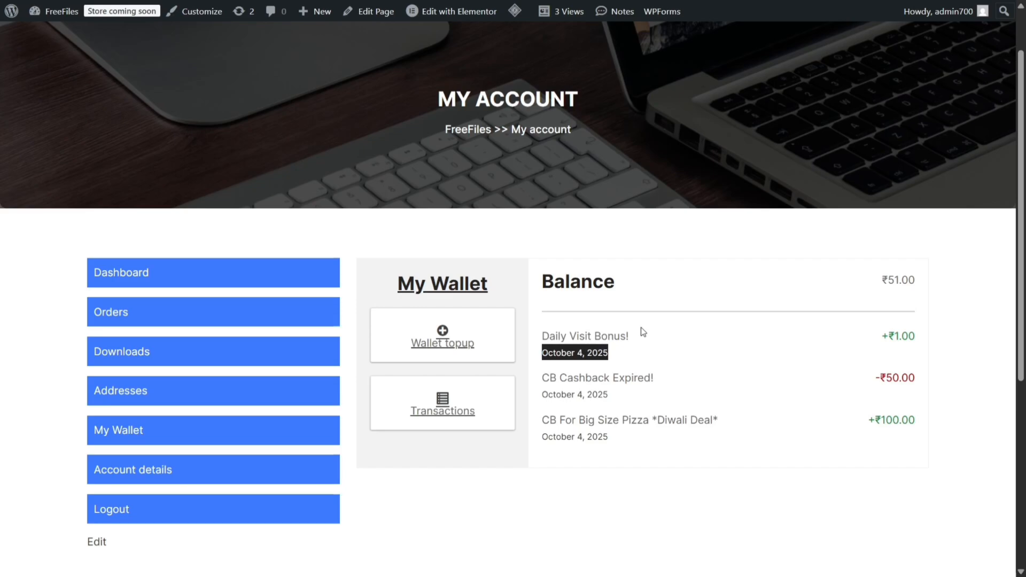
Open the setup of the Referrals wallet action and enable credit for referrals
key(ctrl+Tab)
scroll(349, 284, down, 1)
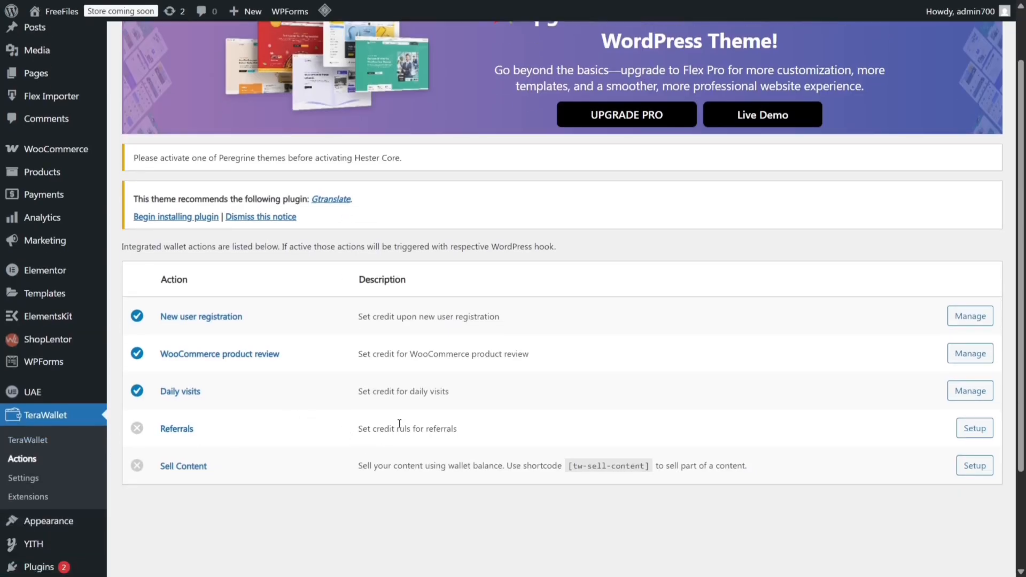
click(963, 429)
scroll(362, 254, down, 2)
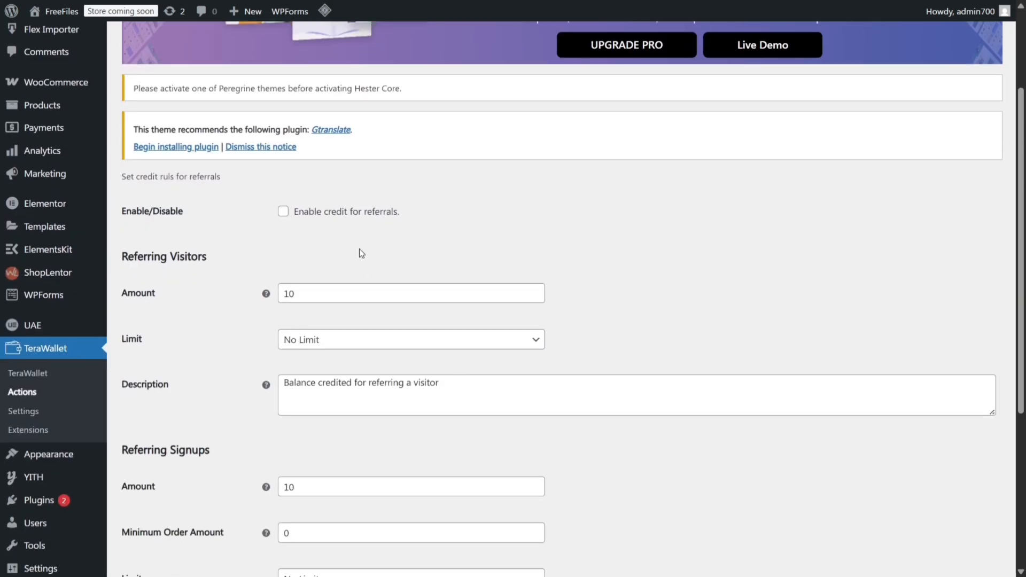
click(283, 212)
Set the Referring Visitors amount to 25 with No Limit
double_click(289, 293)
text(2)
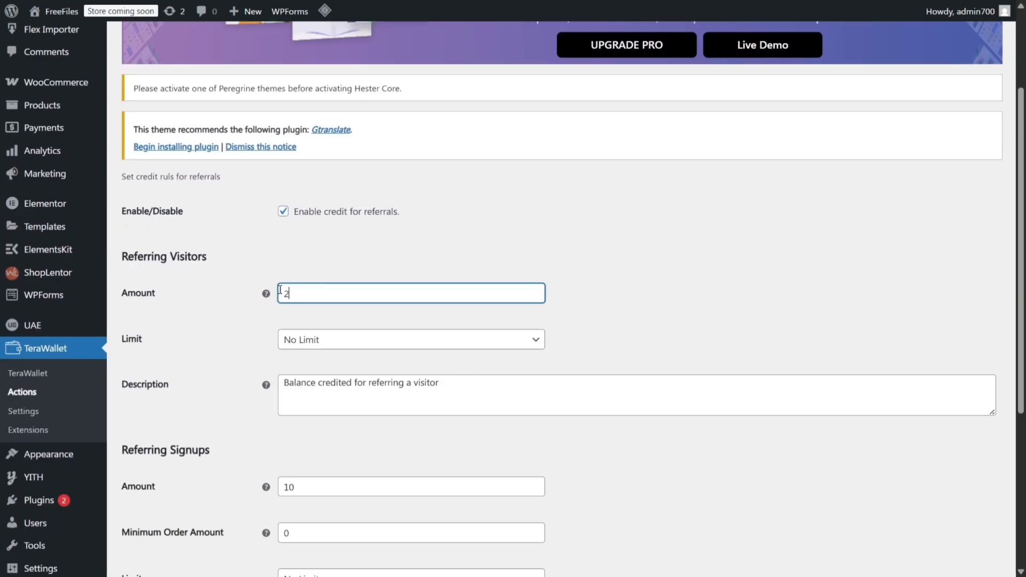
text(5)
click(301, 339)
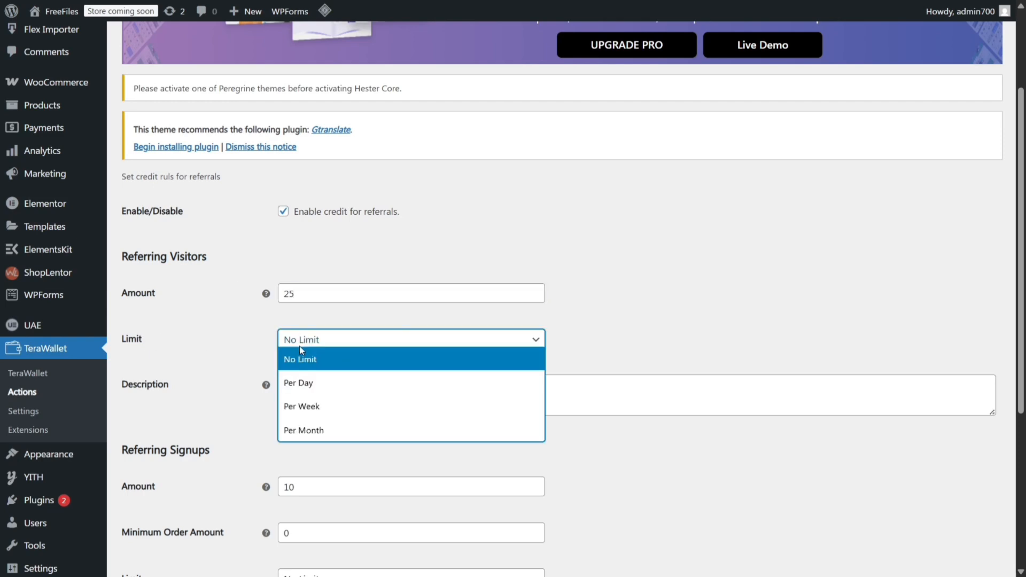
click(301, 359)
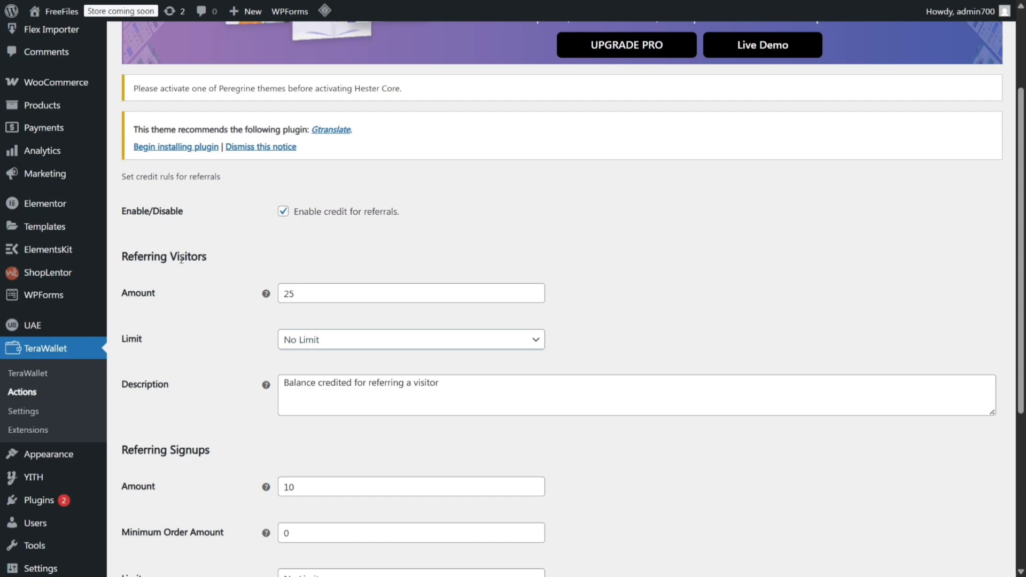
drag(207, 258, 124, 263)
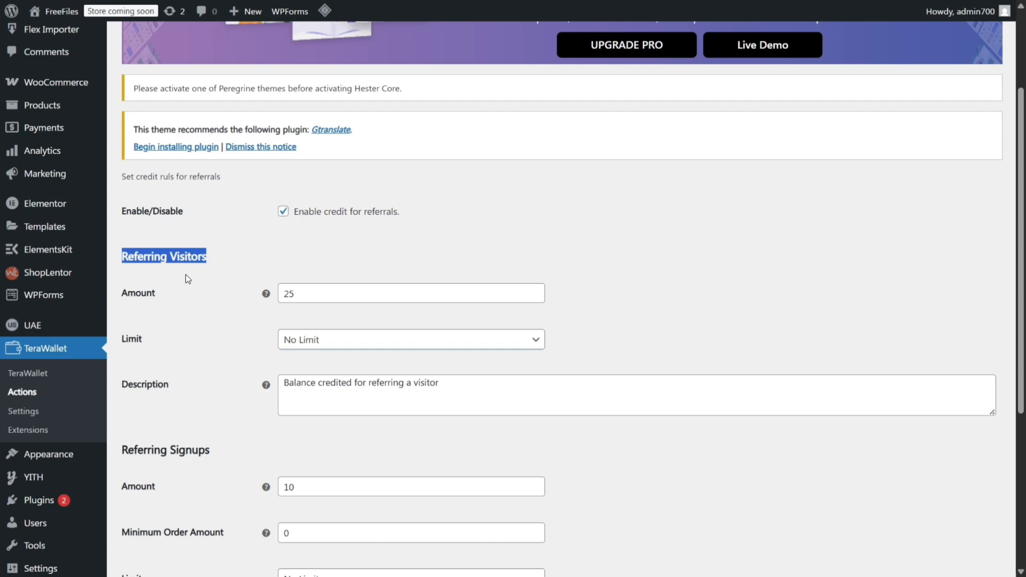
Try Referring Visitors amounts of 1 and 10 with the limit set to Per Day
drag(302, 294, 276, 294)
text(1)
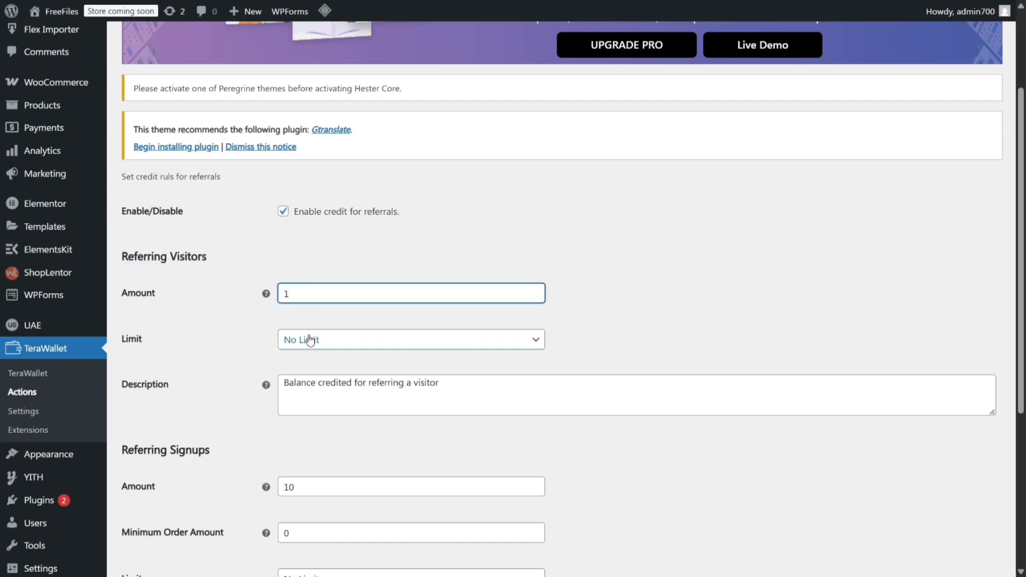
click(305, 339)
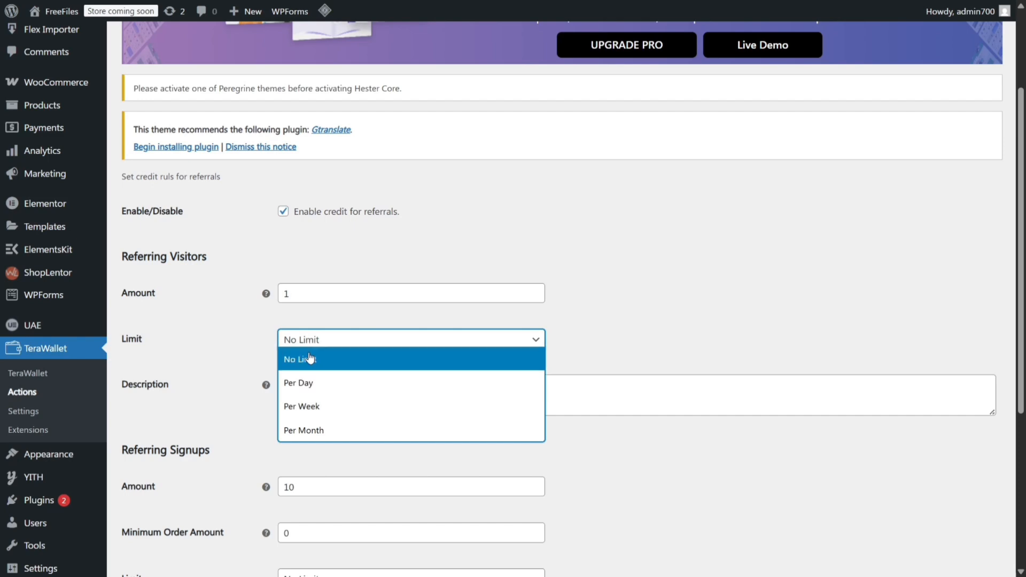
click(306, 383)
click(305, 297)
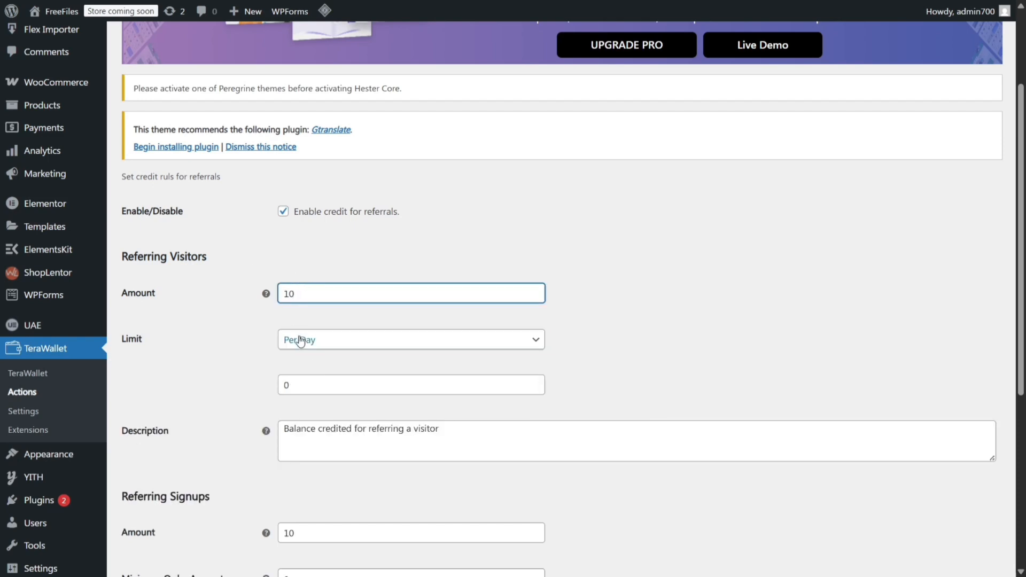
click(217, 272)
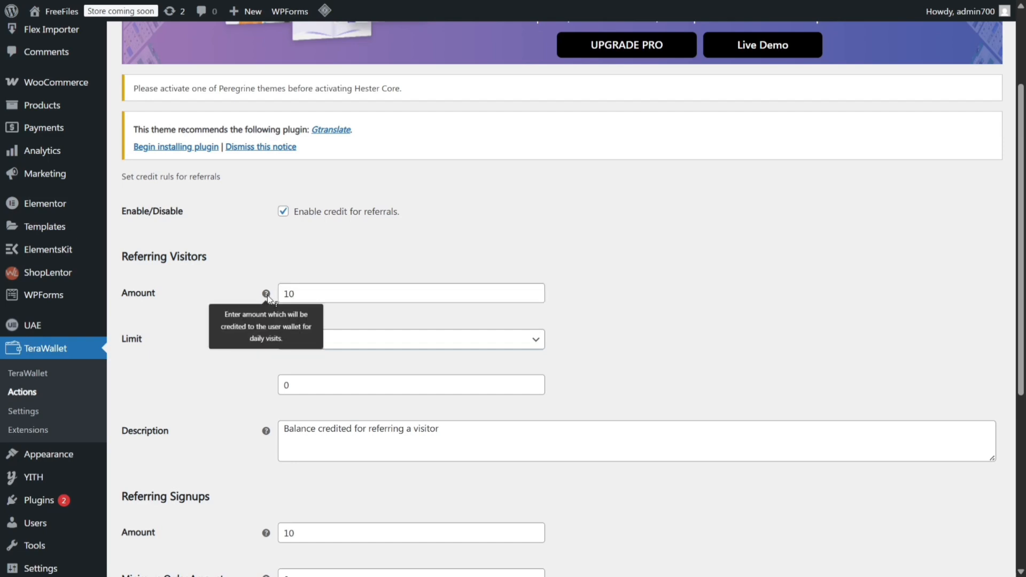
Set the Referring Visitors limit to No Limit and the amount to 1
click(342, 339)
click(300, 354)
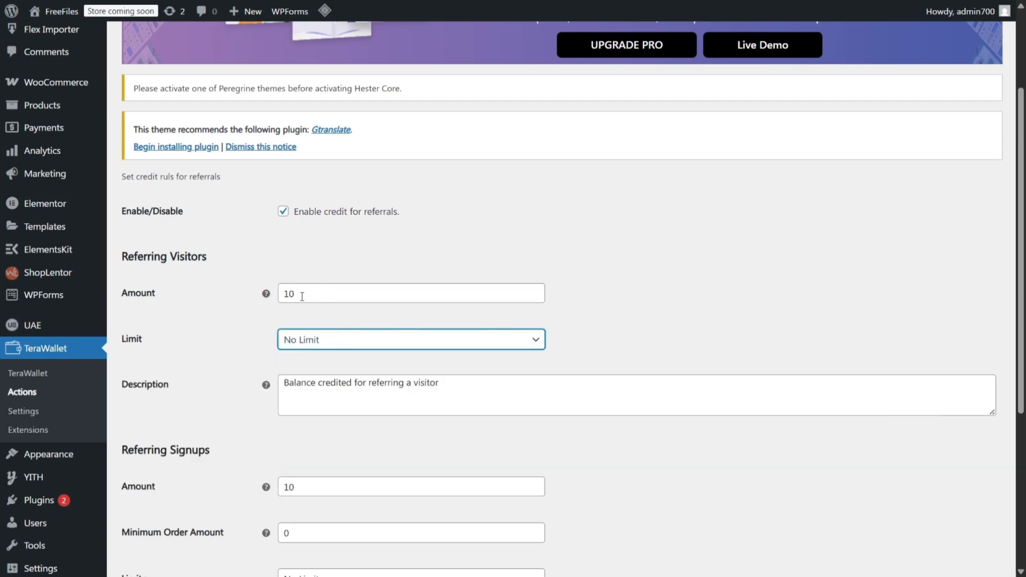
double_click(300, 295)
text(11)
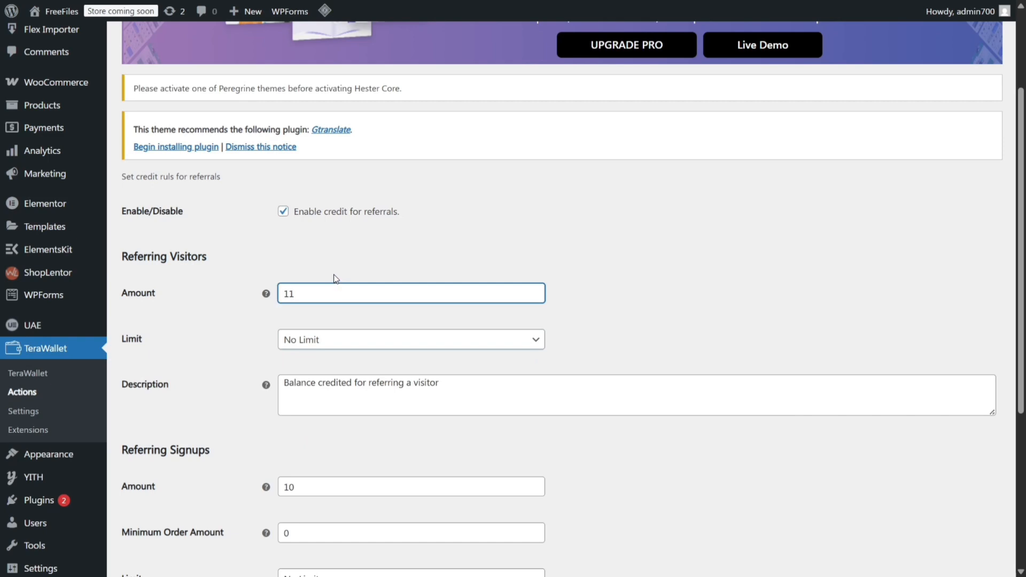
click(332, 272)
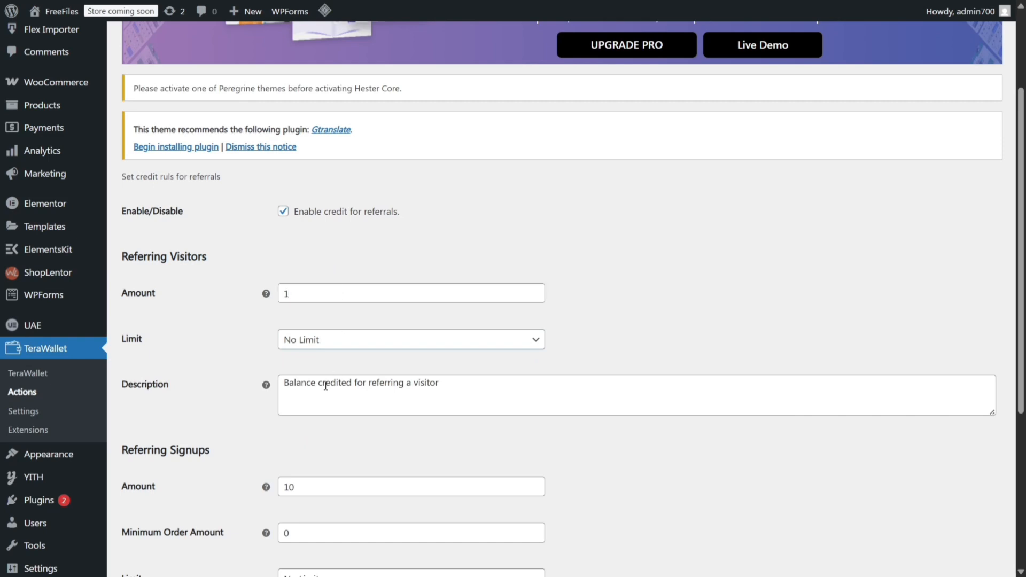
Set the Referring Signups amount to 25 and its minimum order amount to 200
scroll(358, 305, down, 1)
scroll(355, 301, down, 3)
double_click(305, 287)
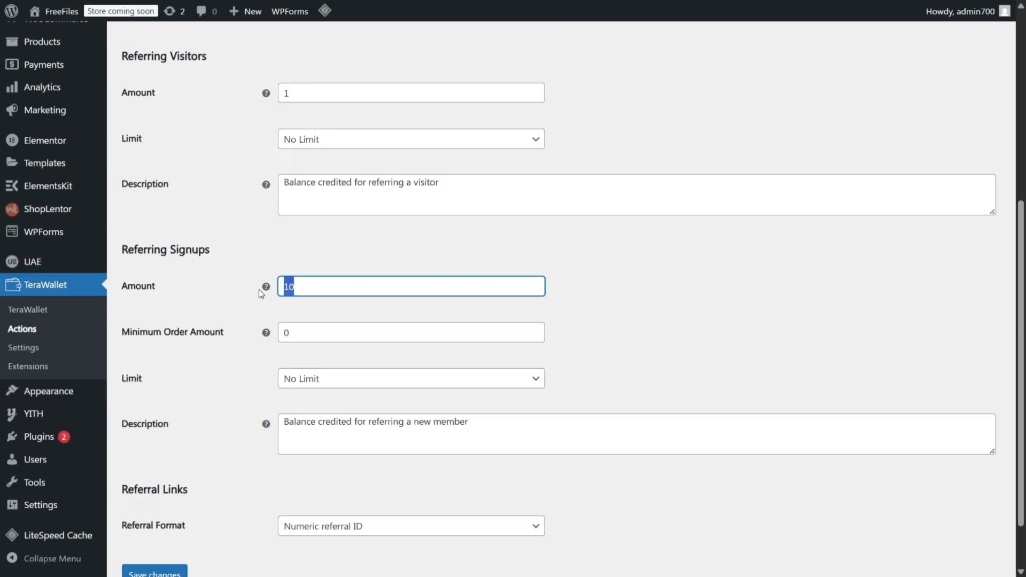
text(25)
drag(296, 287, 284, 287)
click(289, 312)
drag(292, 334, 283, 334)
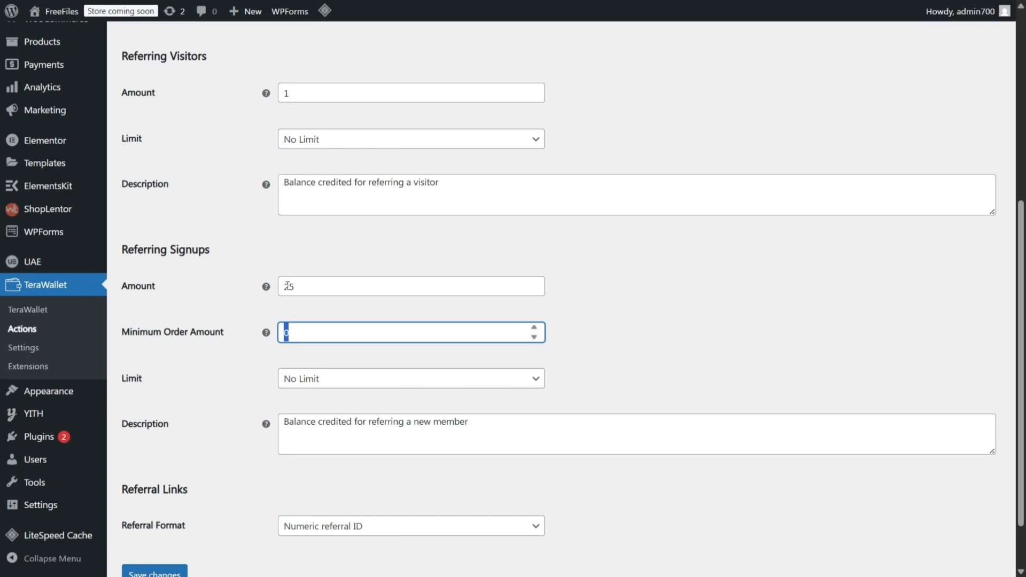
text(200)
click(303, 247)
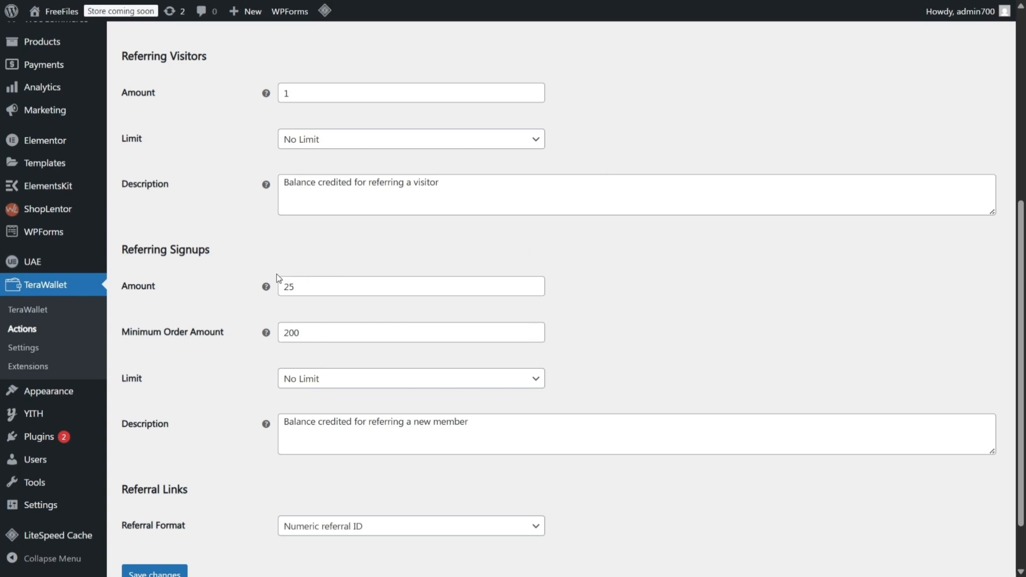
Try a Per Month limit for Referring Signups with amounts of 3000 and 2500
scroll(284, 287, down, 2)
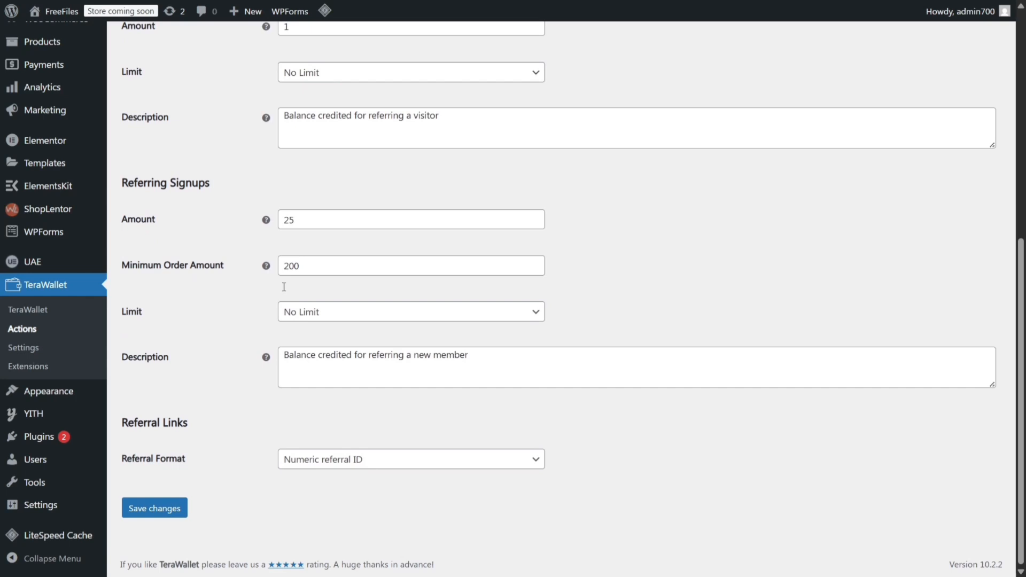
click(306, 313)
click(302, 403)
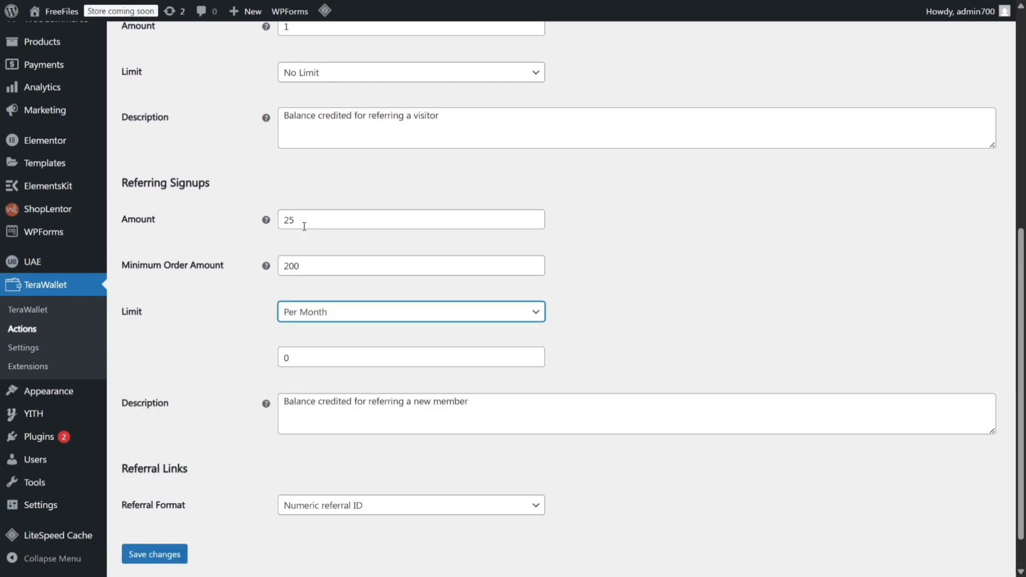
drag(304, 226, 283, 221)
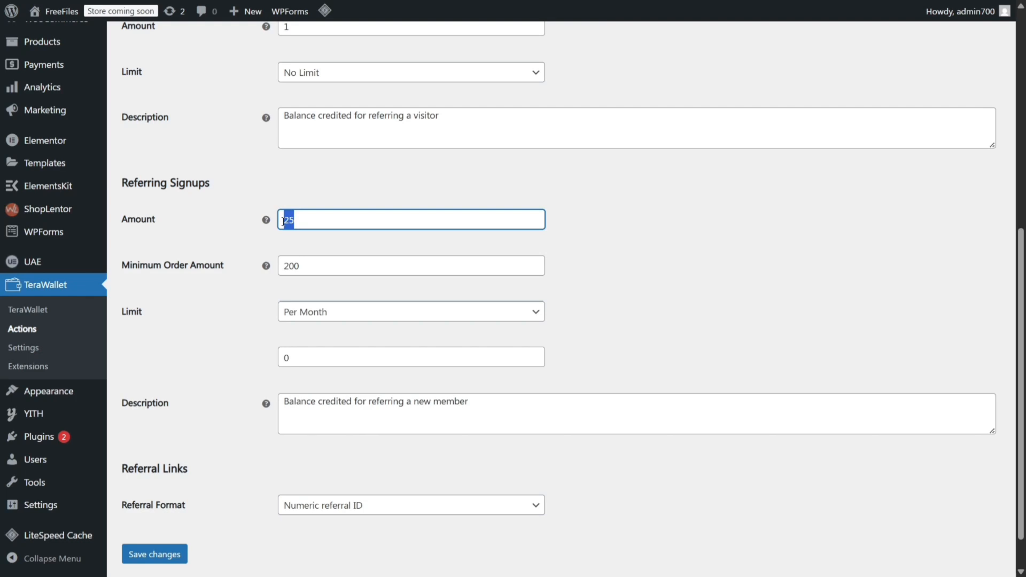
text(3000)
double_click(310, 219)
text(2500)
click(260, 209)
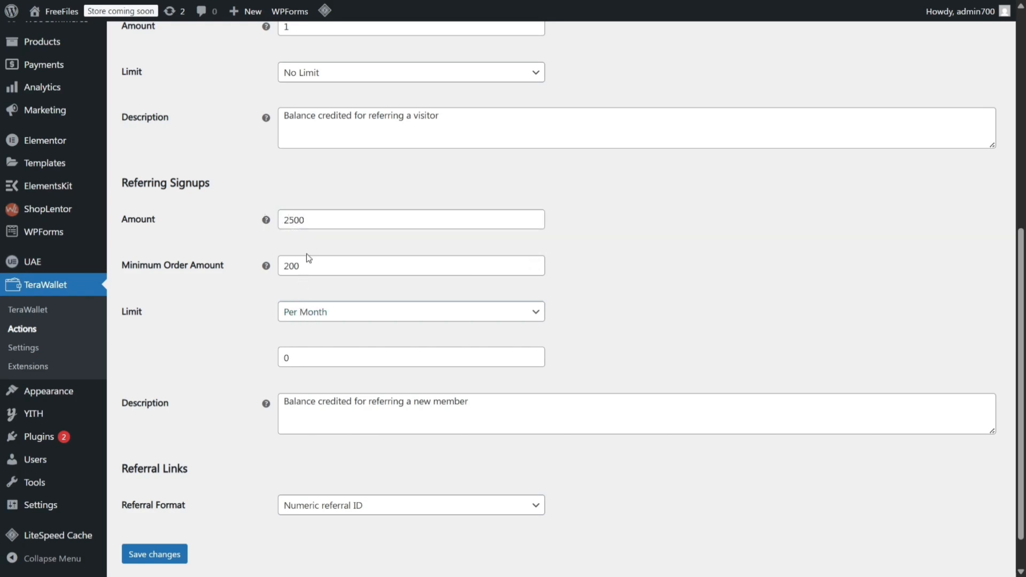
Set the Referring Signups limit back to No Limit and its amount to 25
click(312, 315)
click(302, 332)
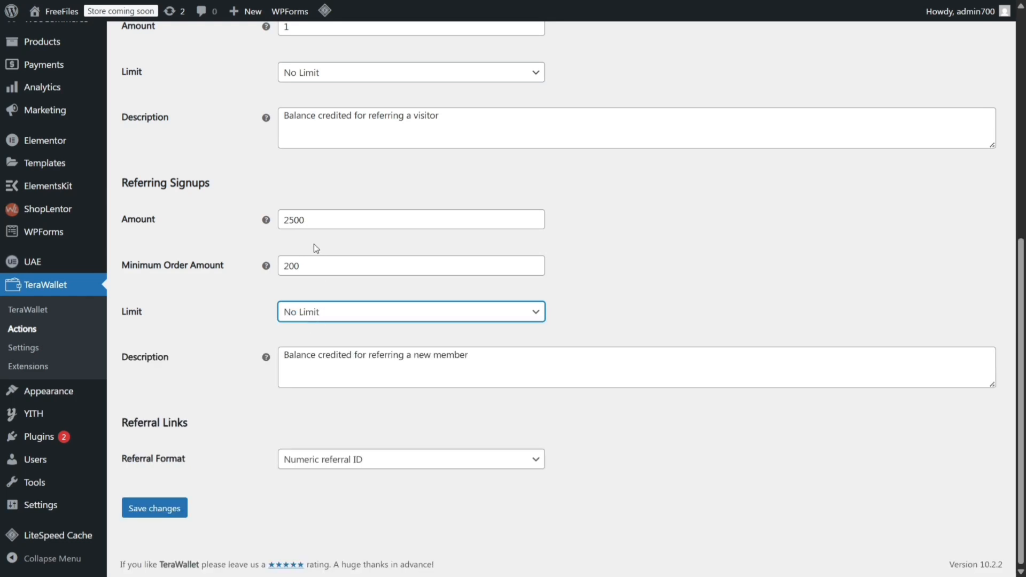
double_click(283, 220)
text(25)
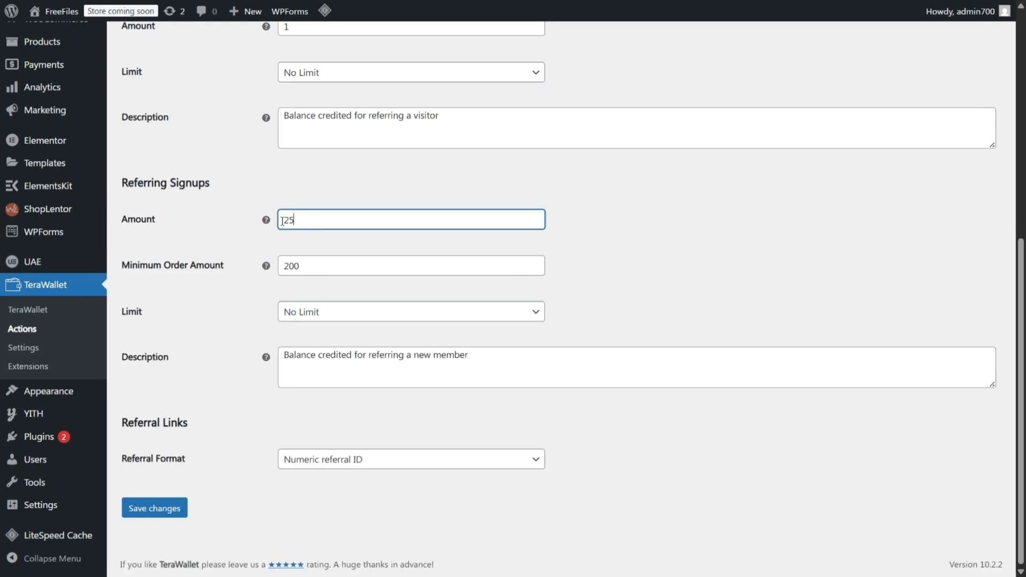
click(235, 287)
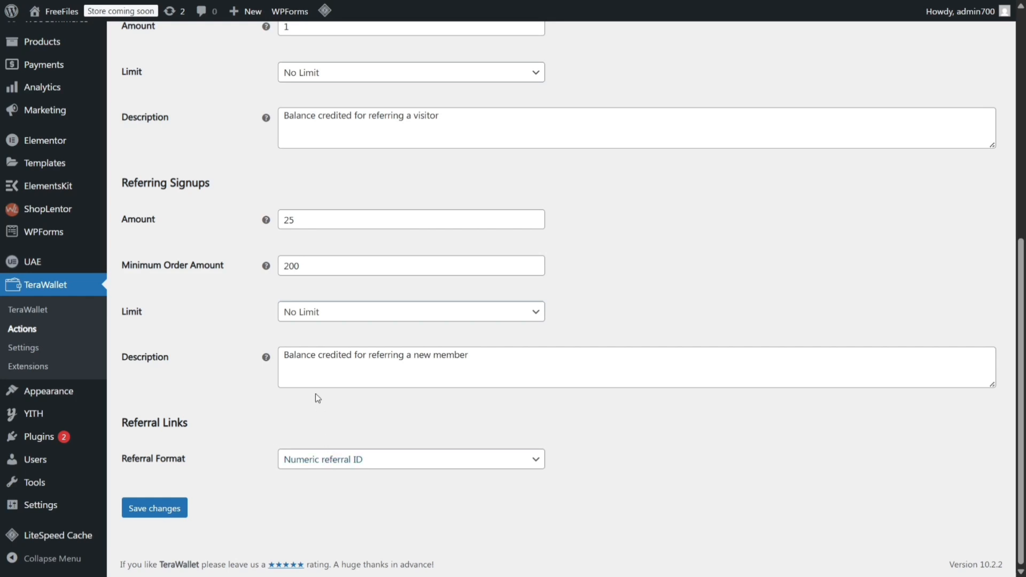
Set the referral link format to Usernames as referral ID and save the referral settings
click(376, 461)
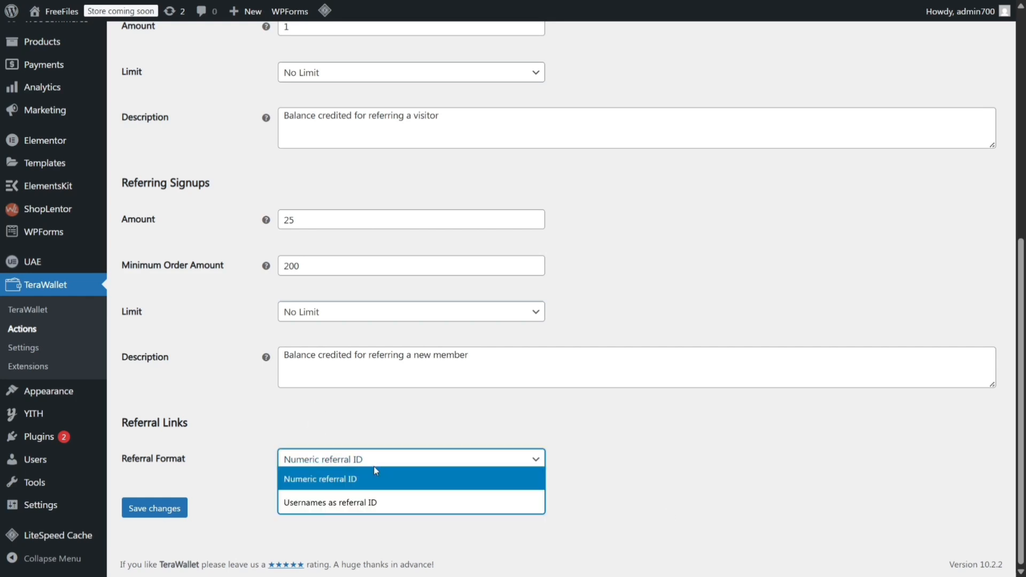
click(356, 506)
click(182, 508)
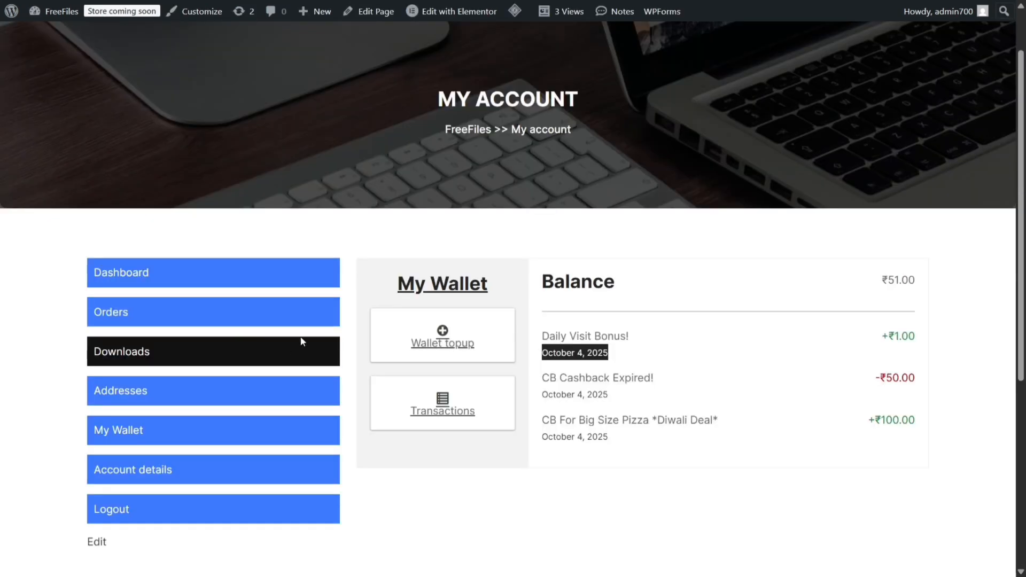
Reload the My Wallet page and open its Referrals section to examine the referral URL and referral statistics
right_click(461, 286)
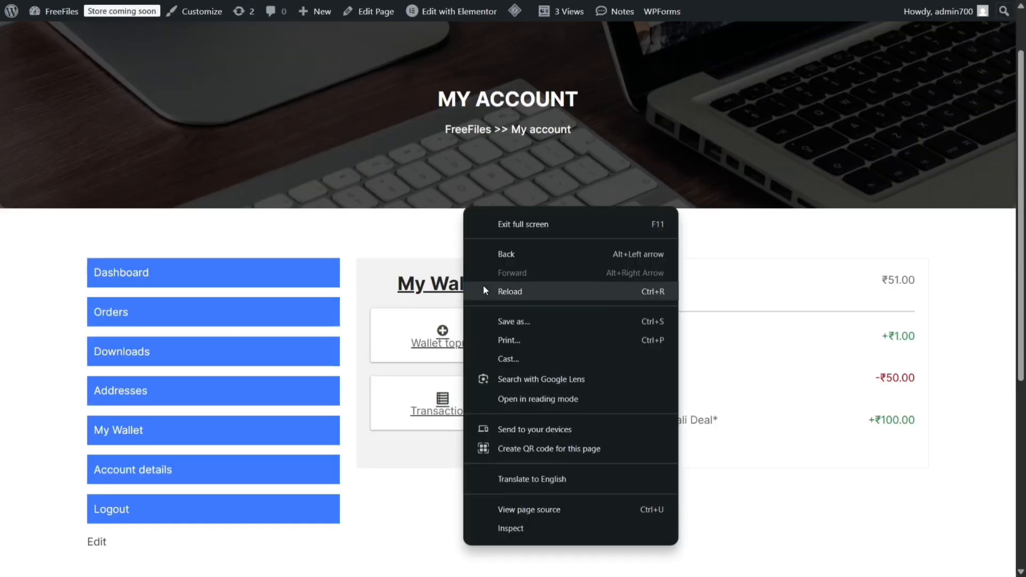
click(483, 289)
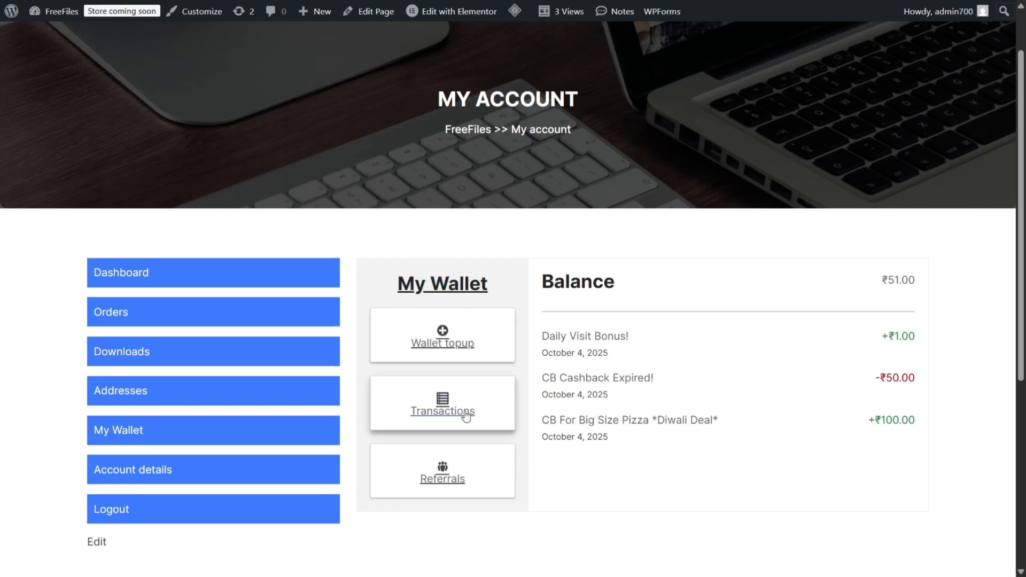
click(442, 479)
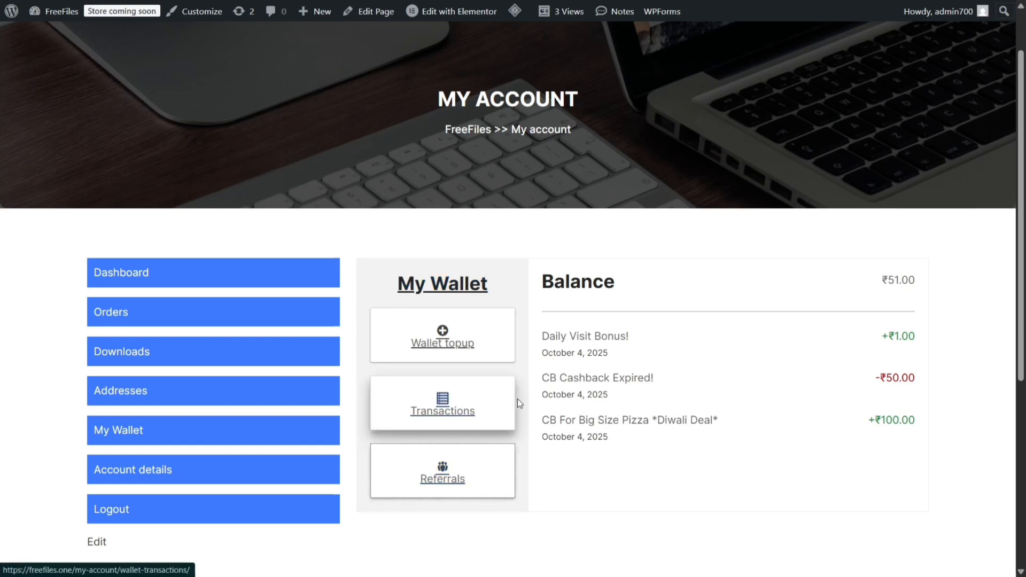
scroll(550, 255, down, 2)
drag(831, 294, 552, 295)
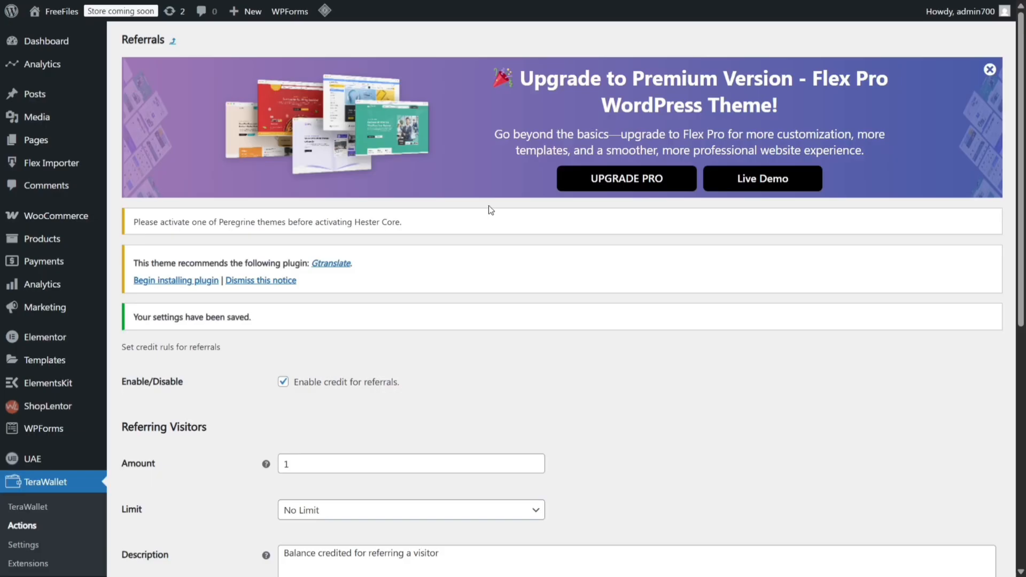
scroll(489, 205, down, 8)
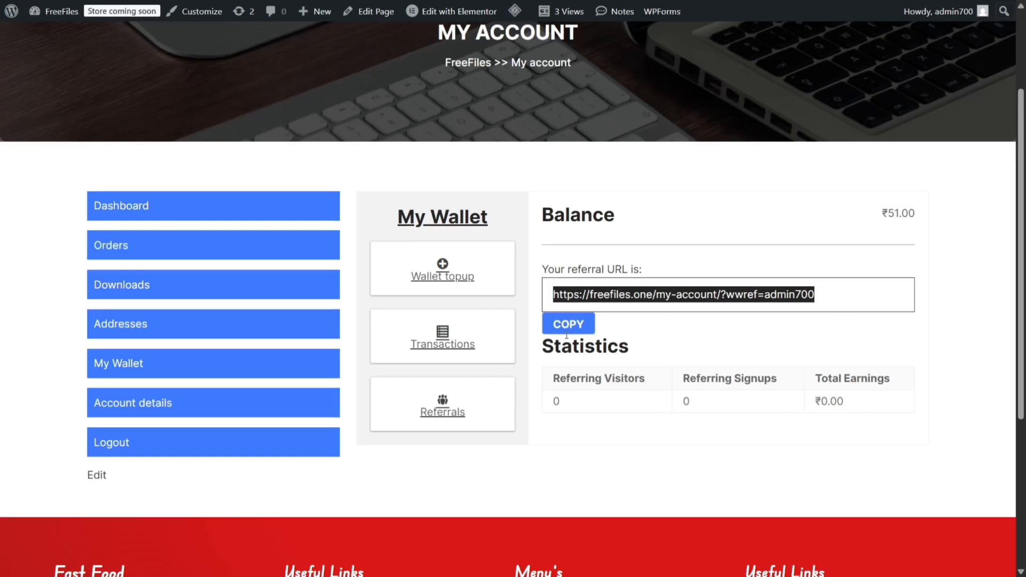
drag(822, 402, 847, 414)
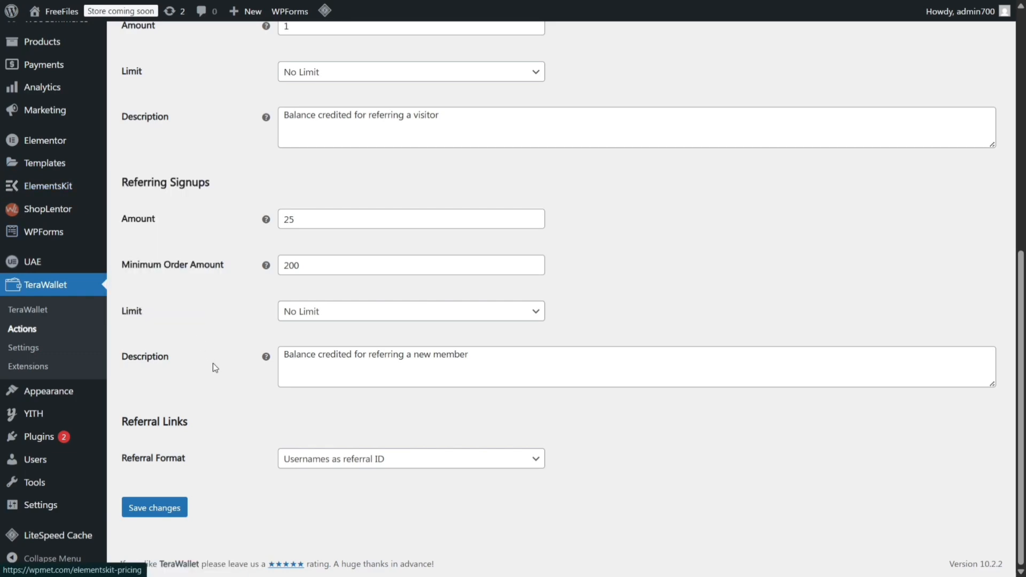
Open TeraWallet's Extensions page and view the available wallet add-ons
scroll(208, 343, up, 8)
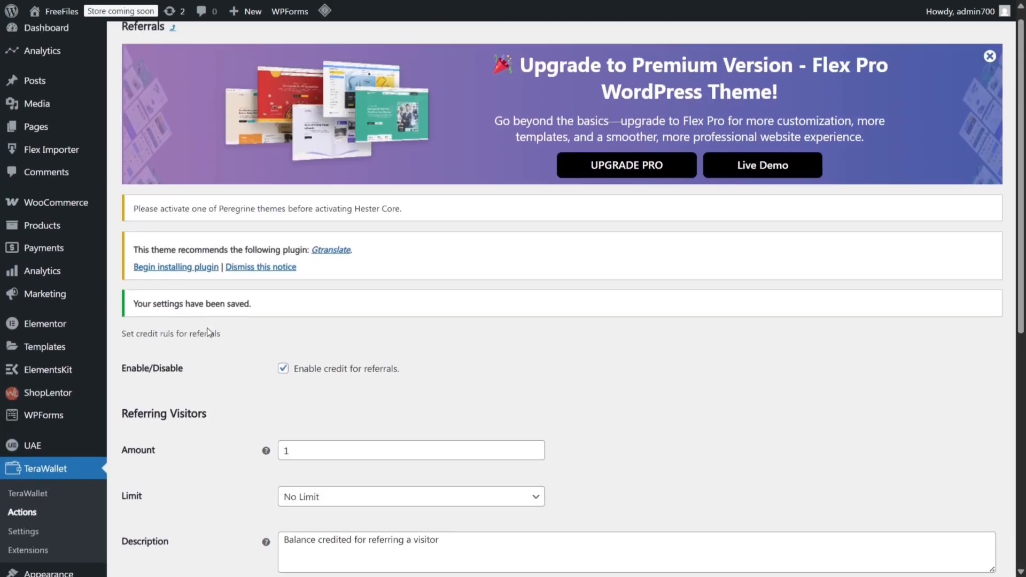
scroll(207, 328, down, 3)
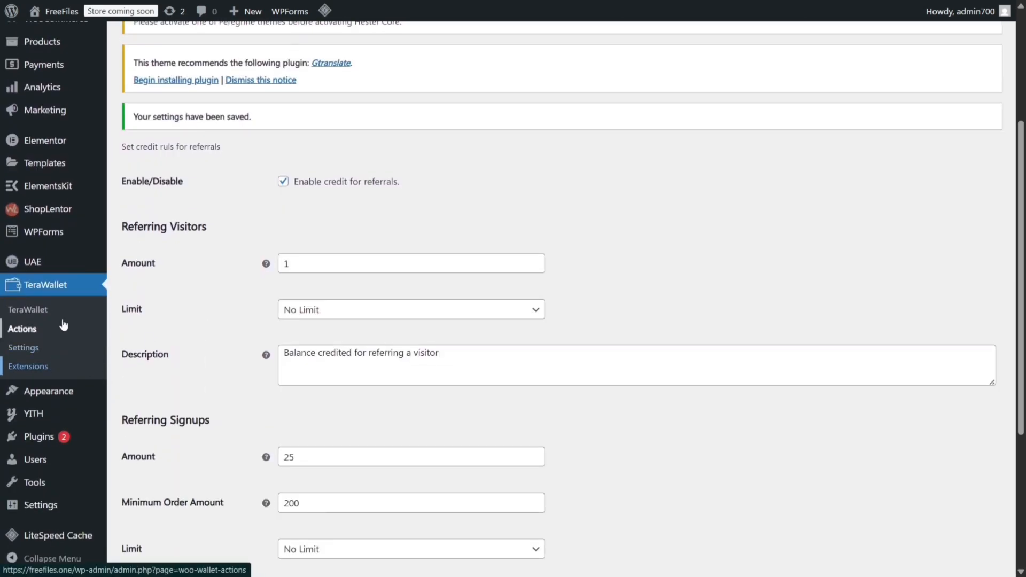
click(59, 366)
scroll(343, 272, down, 4)
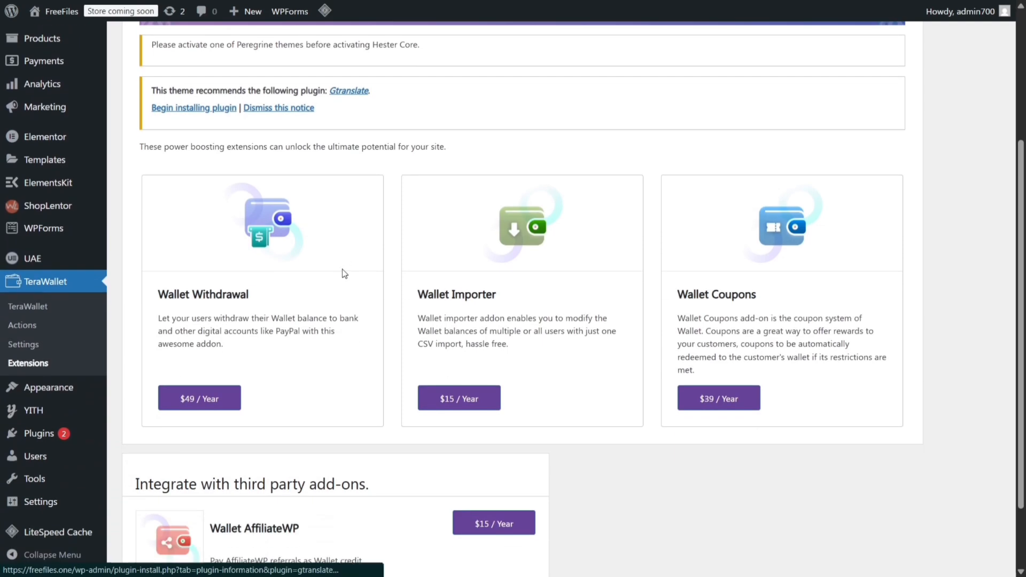
View the Wallet topup form on the store's My Wallet page, then return to the TeraWallet extensions
key(ctrl+Tab)
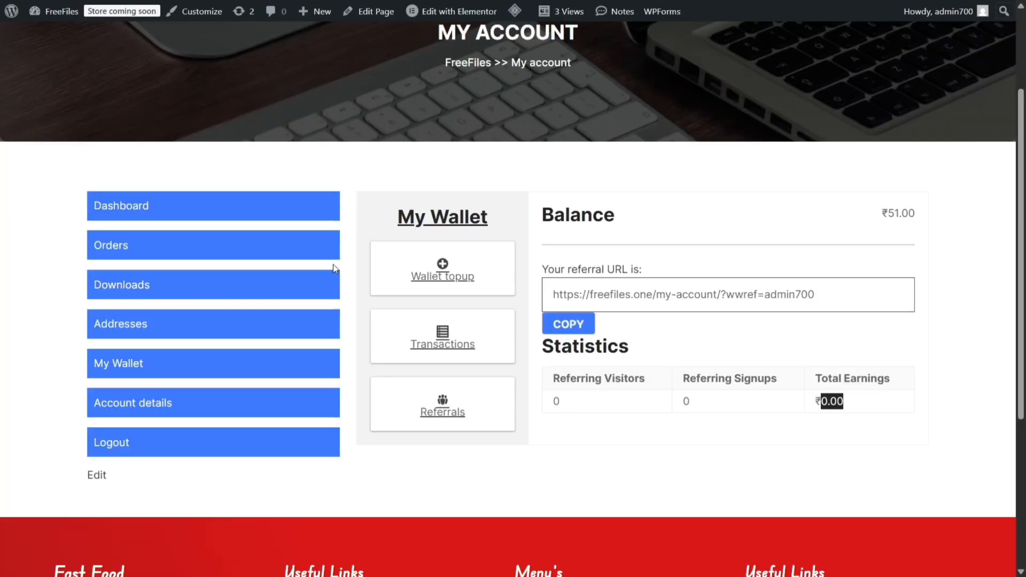
click(429, 279)
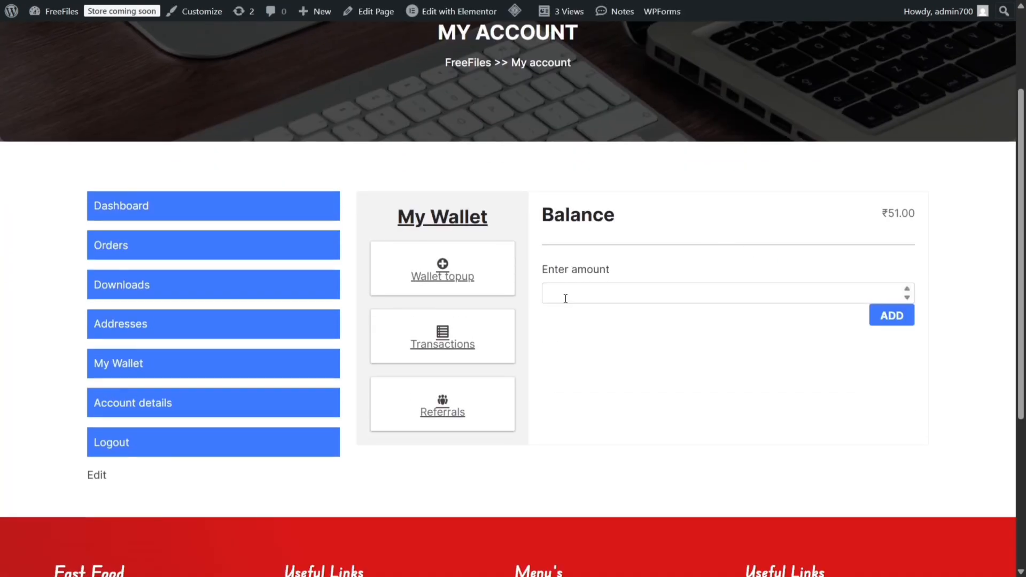
key(ctrl+Tab)
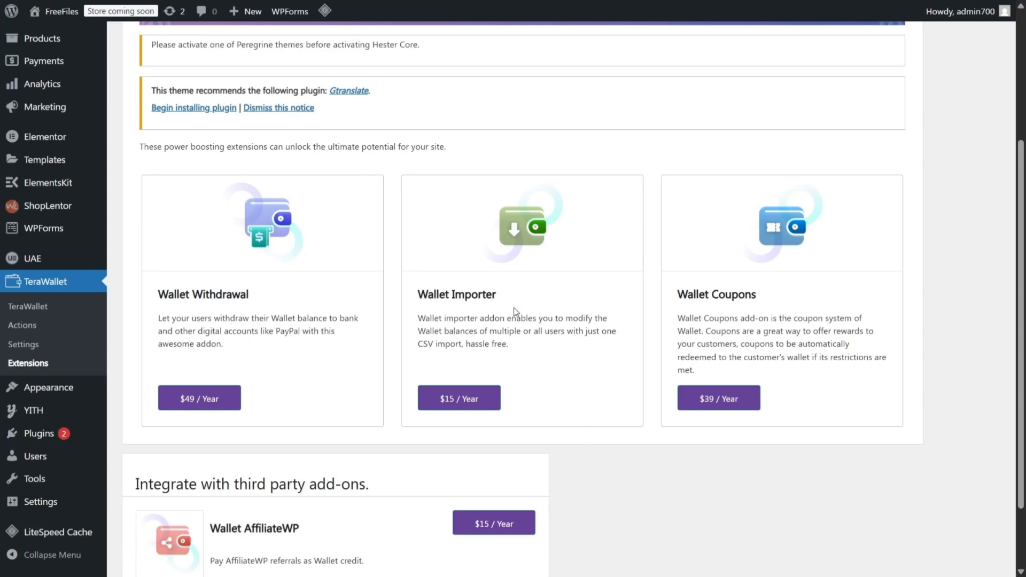
Examine the Wallet Withdrawal, Wallet Importer, Wallet Coupons and Wallet AffiliateWP extensions and their yearly prices
scroll(515, 310, down, 2)
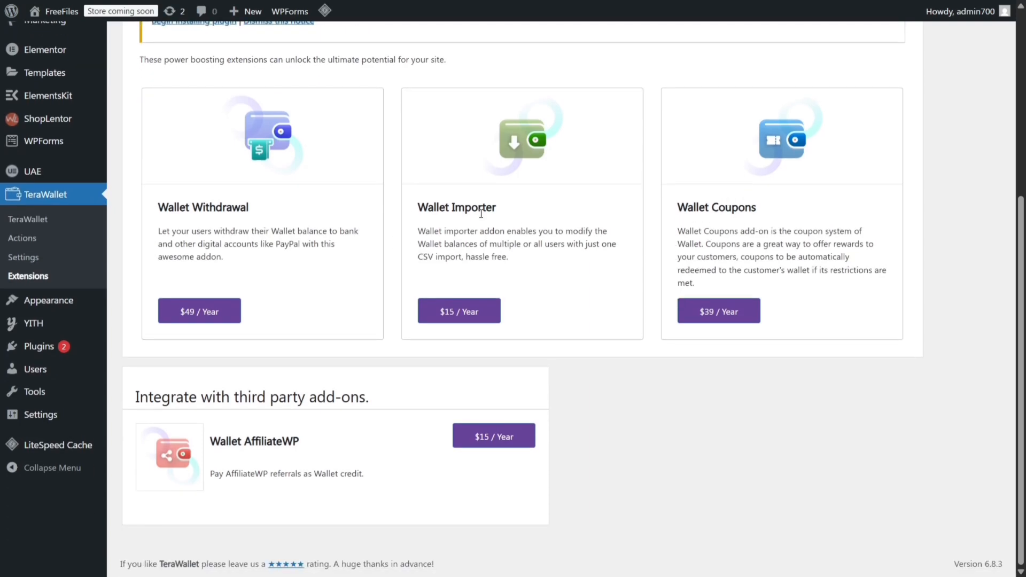
scroll(493, 234, up, 4)
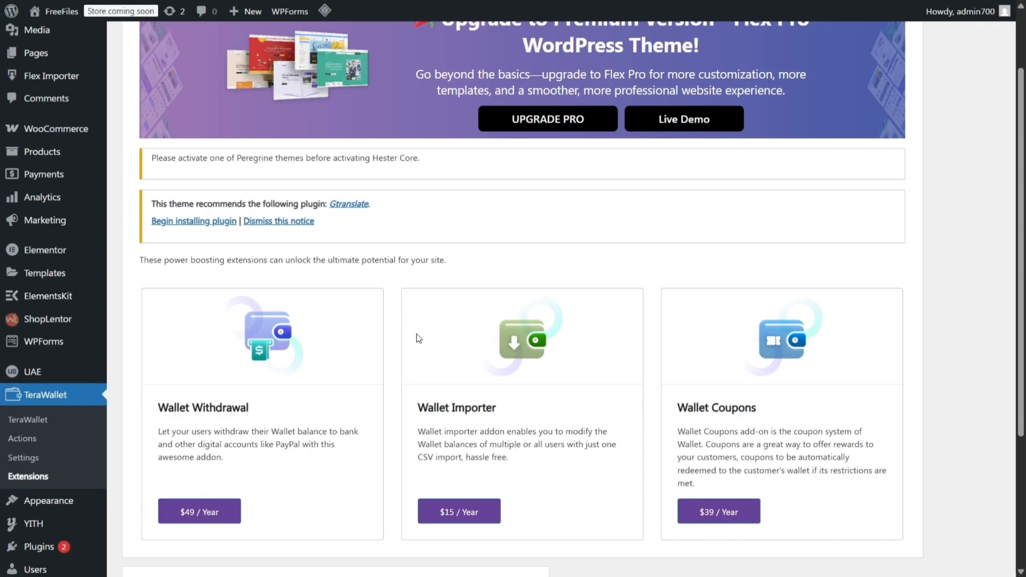
scroll(398, 369, up, 3)
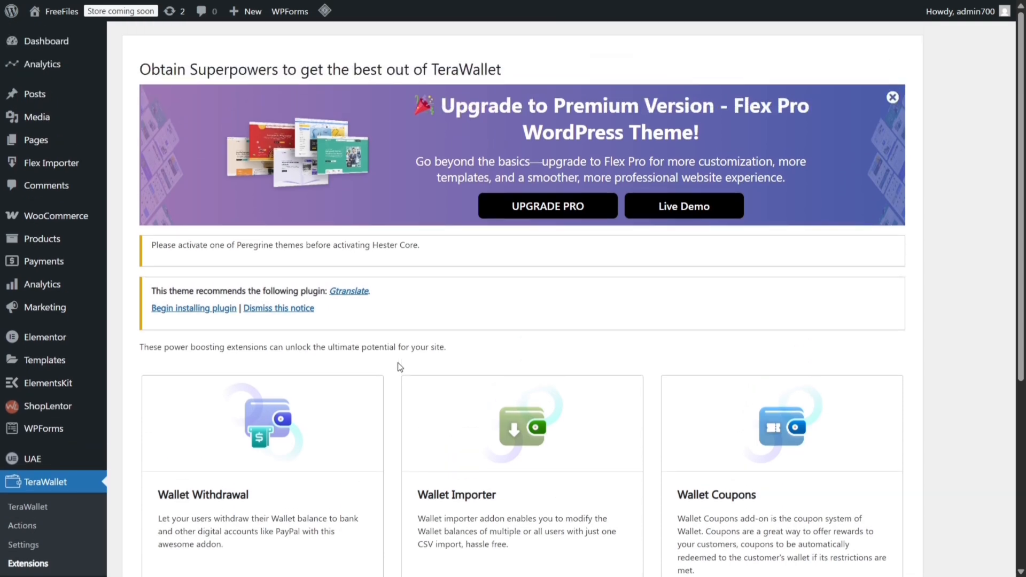
click(892, 97)
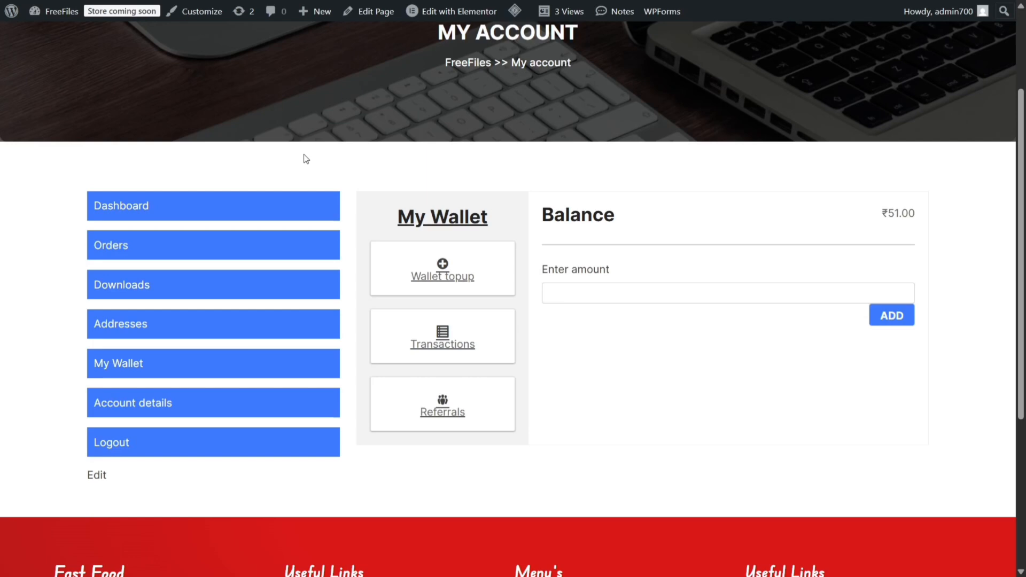
Go from the My Account page to the store's home page and open it in the theme Customizer
scroll(304, 154, down, 1)
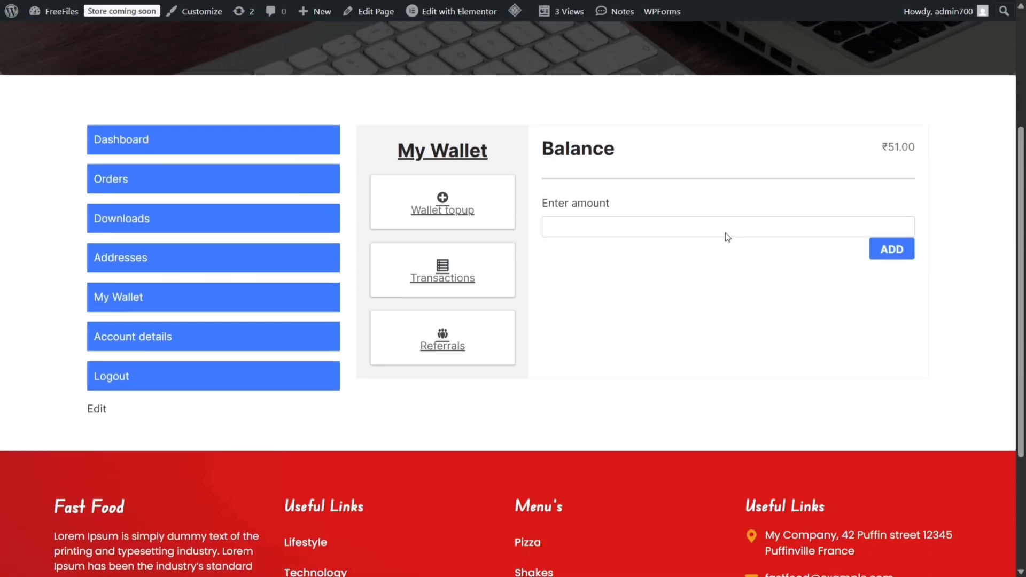
scroll(726, 232, up, 4)
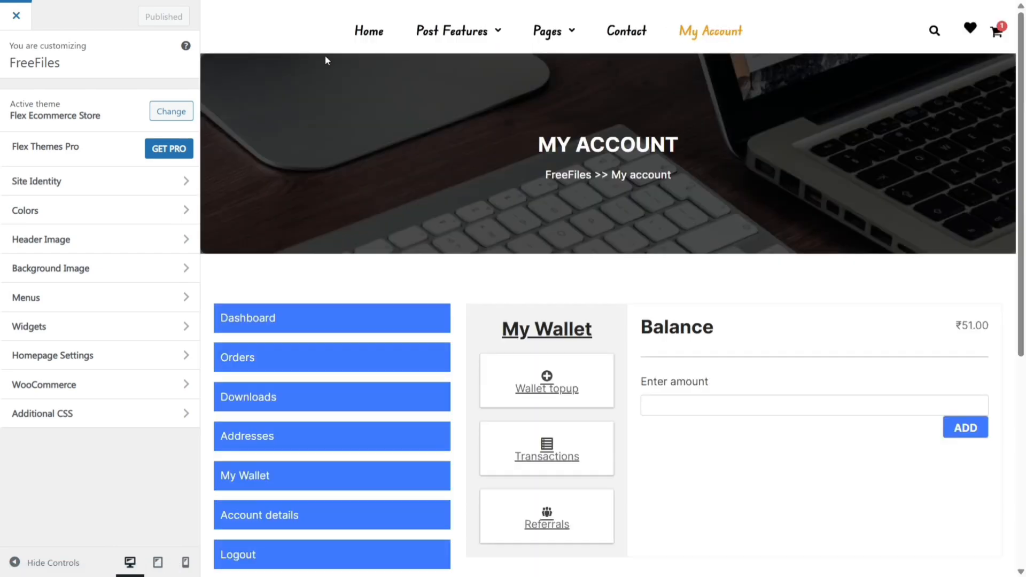
key(alt+Left)
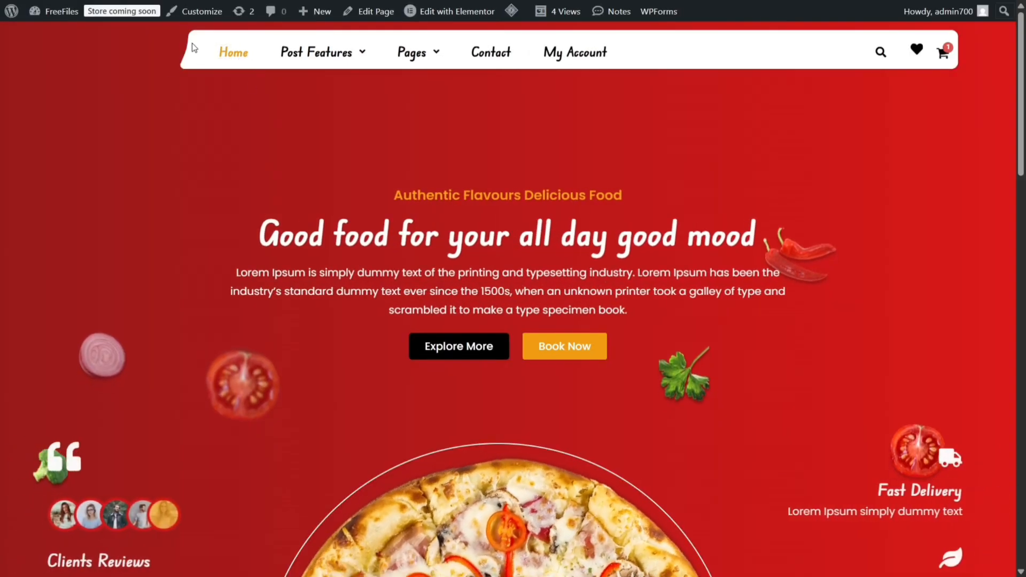
click(202, 19)
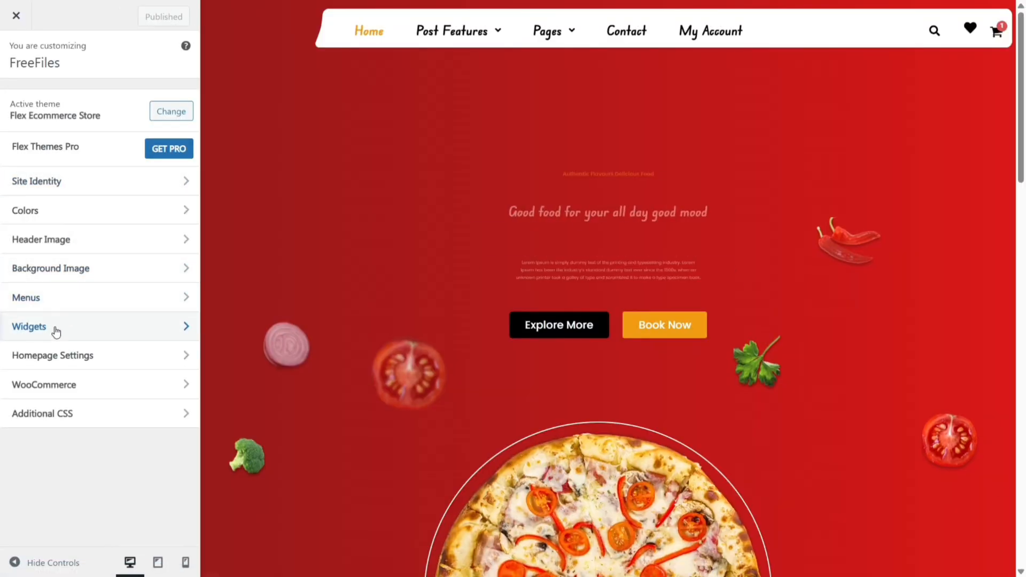
Add the My Wallet WooCommerce endpoint to the Primary Menu and publish the change
click(53, 299)
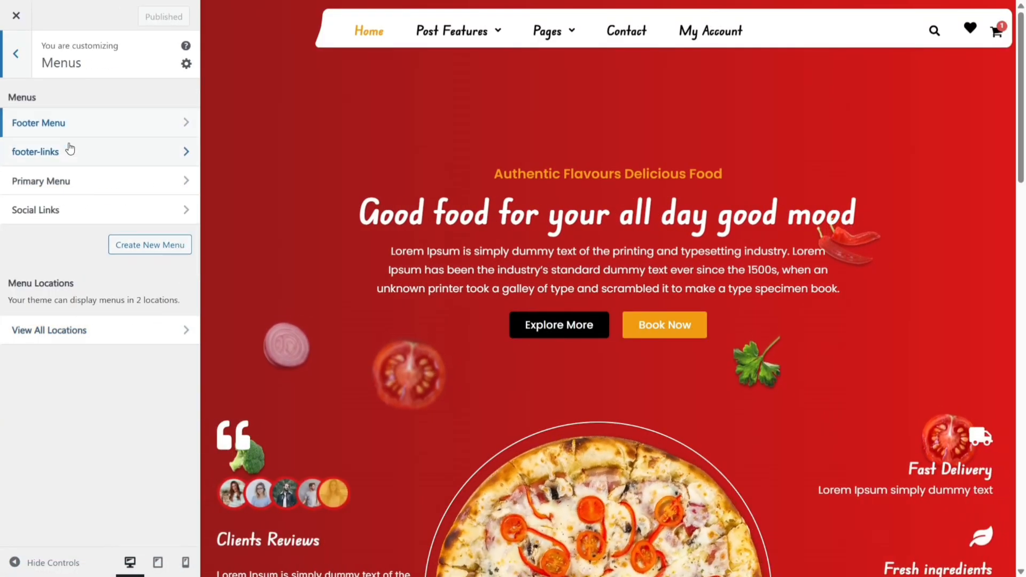
click(69, 188)
scroll(132, 193, down, 4)
scroll(132, 190, down, 3)
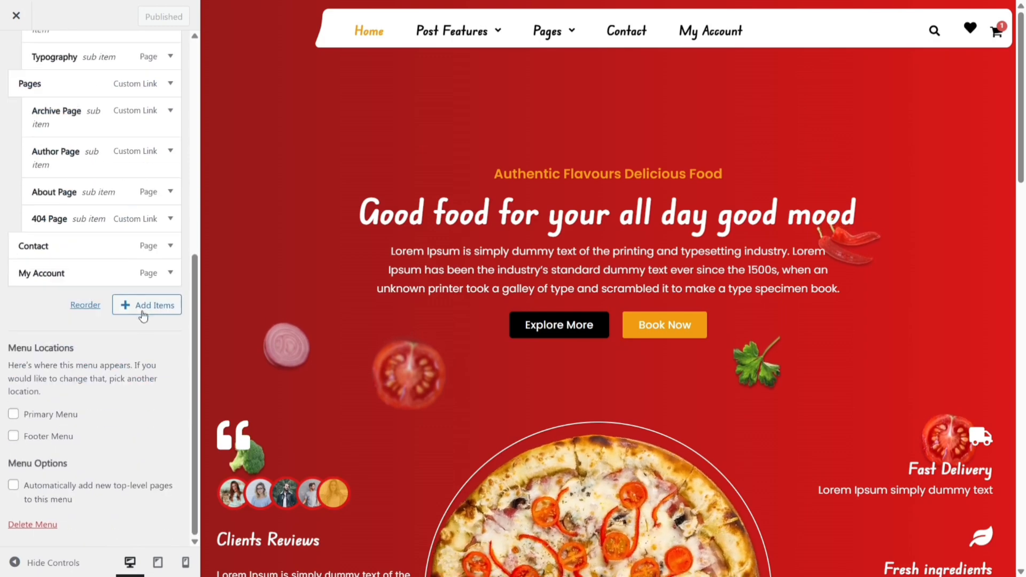
click(144, 304)
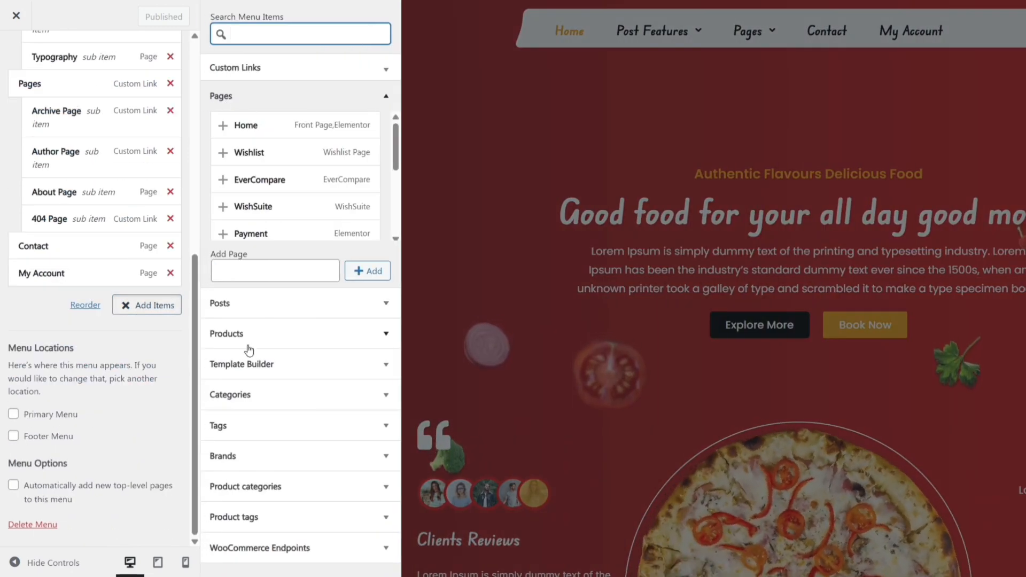
click(262, 549)
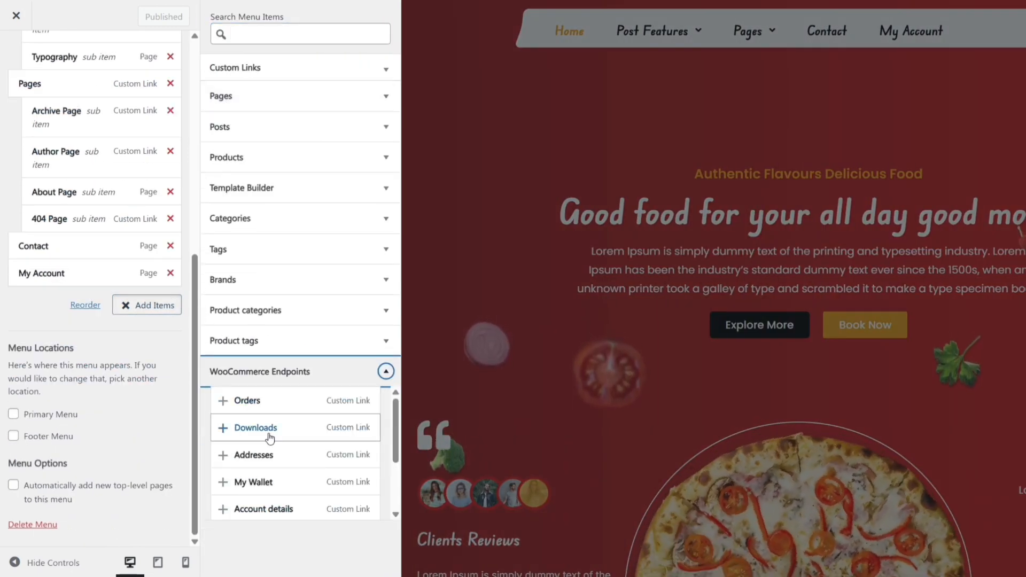
click(230, 482)
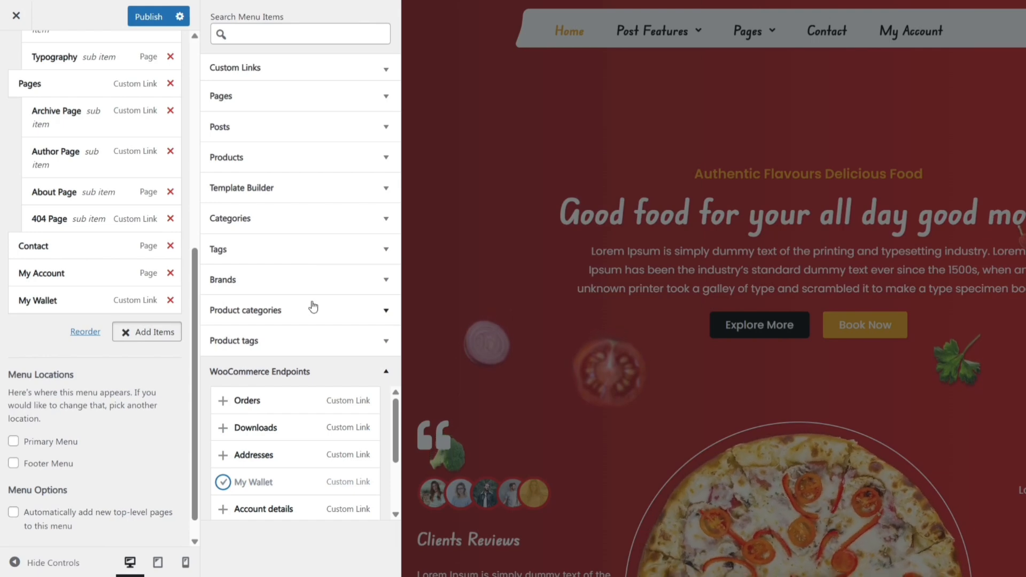
click(138, 20)
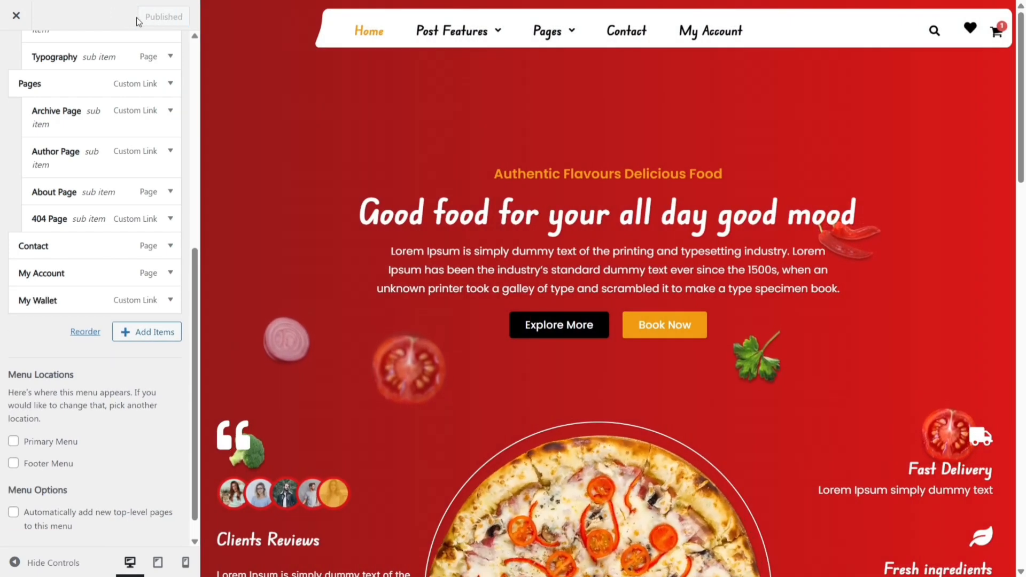
Nest My Wallet as a sub item under My Account and assign the menu to the Primary Menu location
click(171, 274)
click(171, 273)
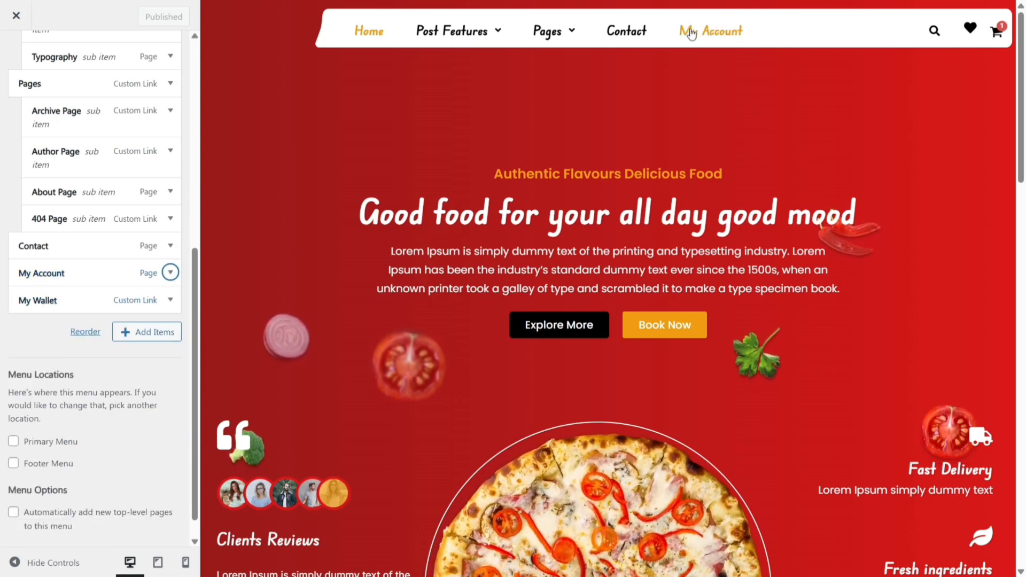
drag(84, 309, 80, 305)
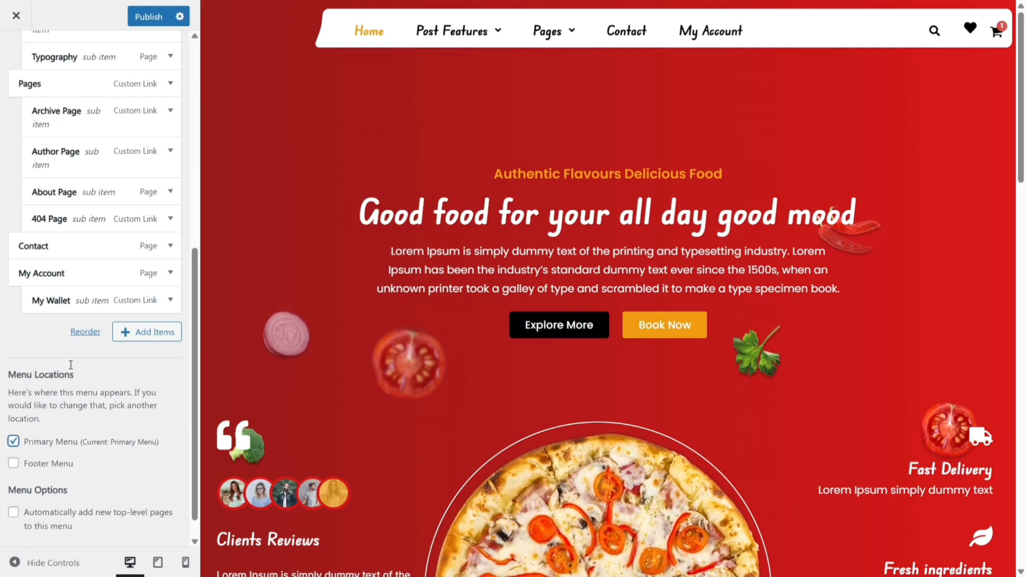
scroll(107, 353, down, 1)
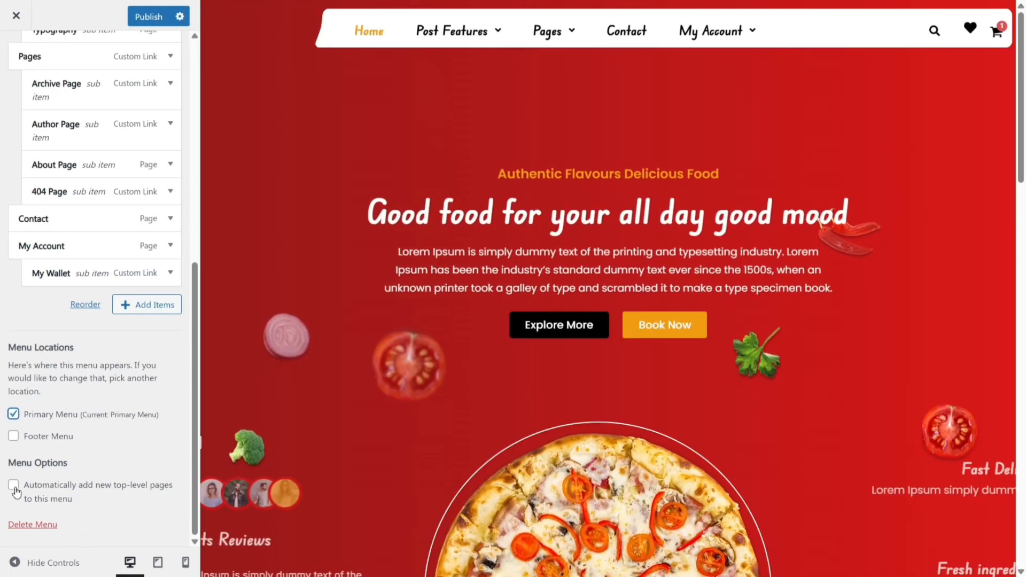
mouse_move(761, 35)
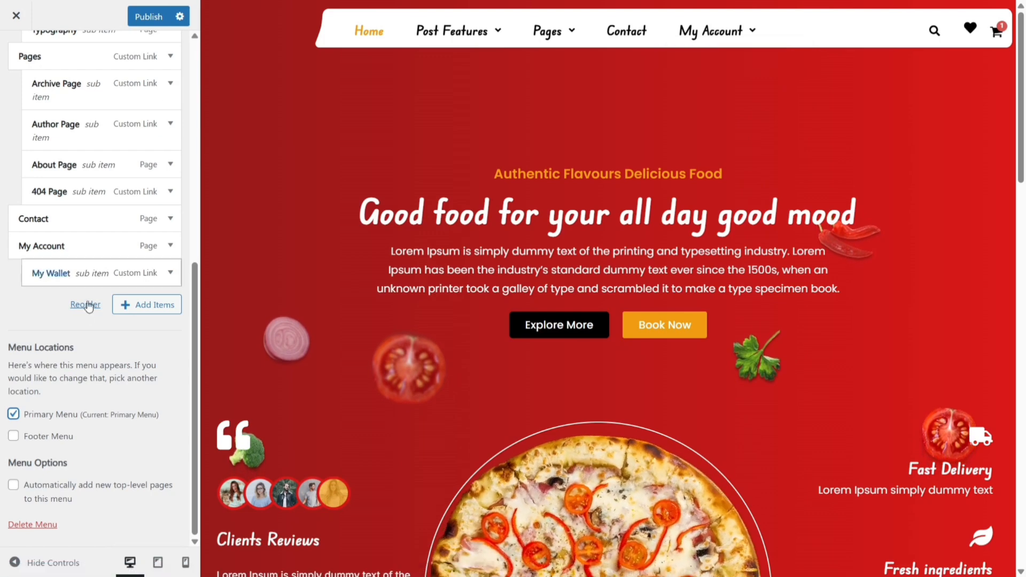
Search the available menu items for "wallet" and "tera", then clear the search and close the item list
scroll(111, 315, up, 5)
scroll(118, 428, down, 2)
click(124, 437)
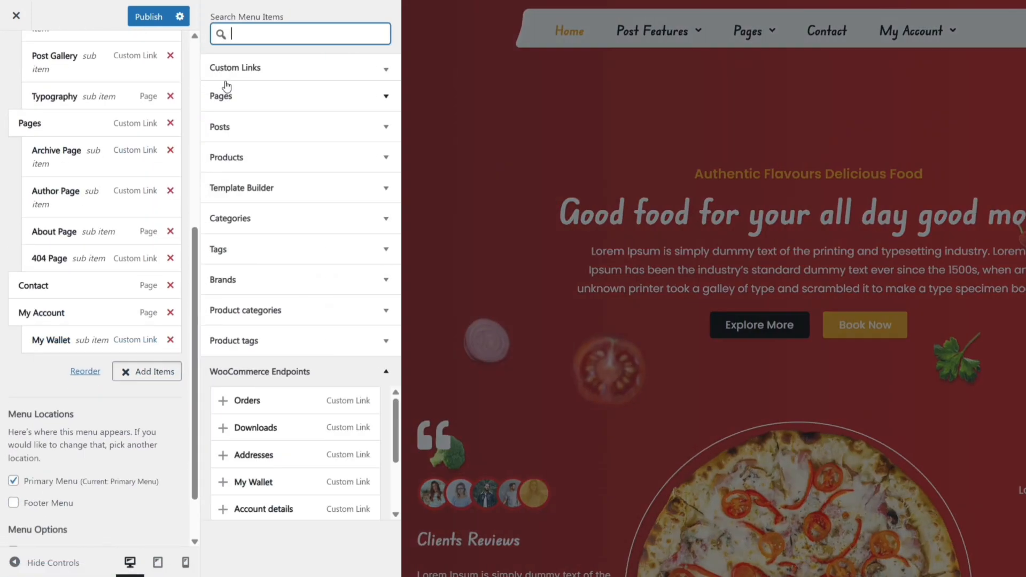
text(wal)
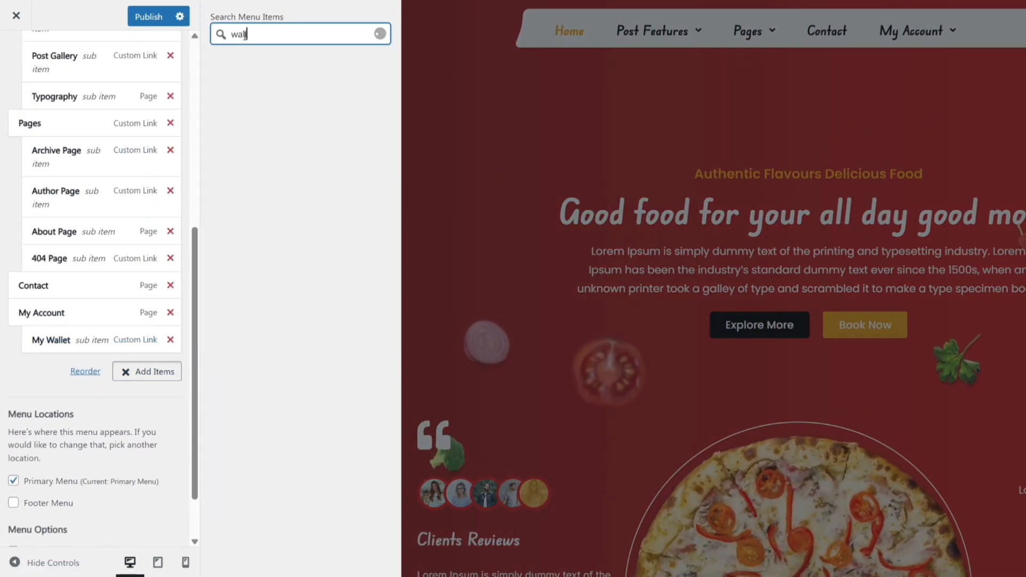
text(let)
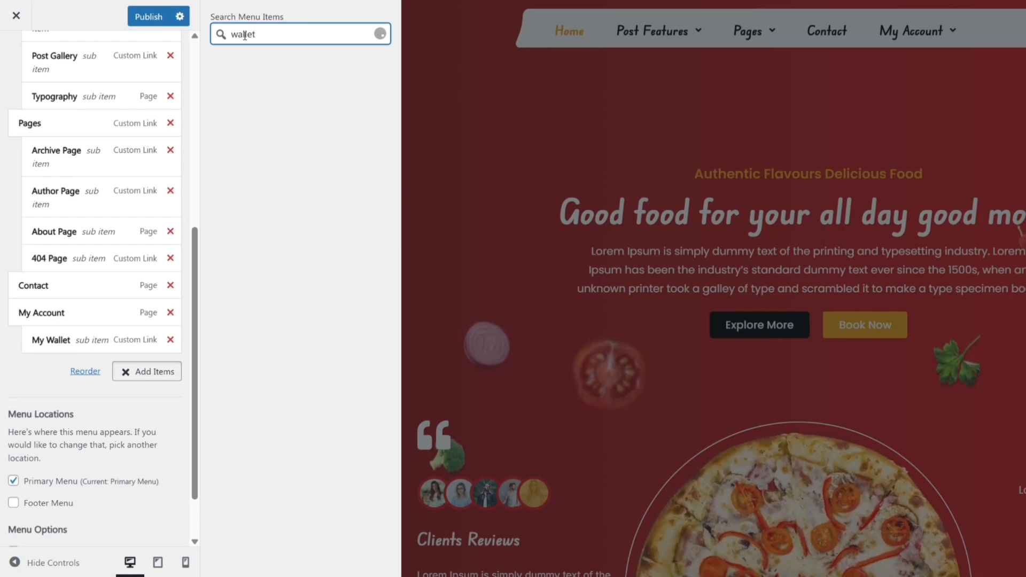
drag(304, 35, 214, 34)
text(tera)
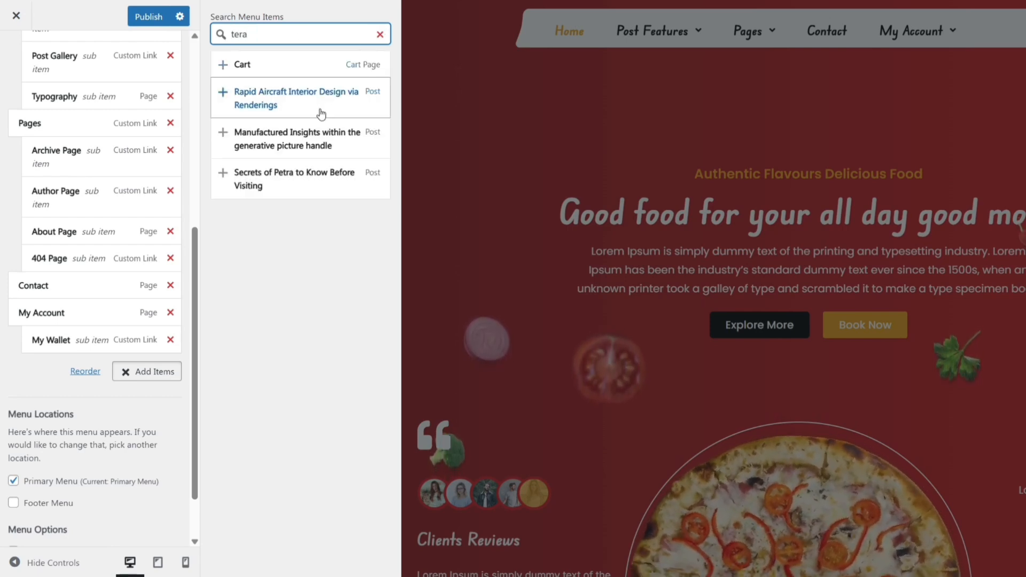
click(379, 34)
click(489, 127)
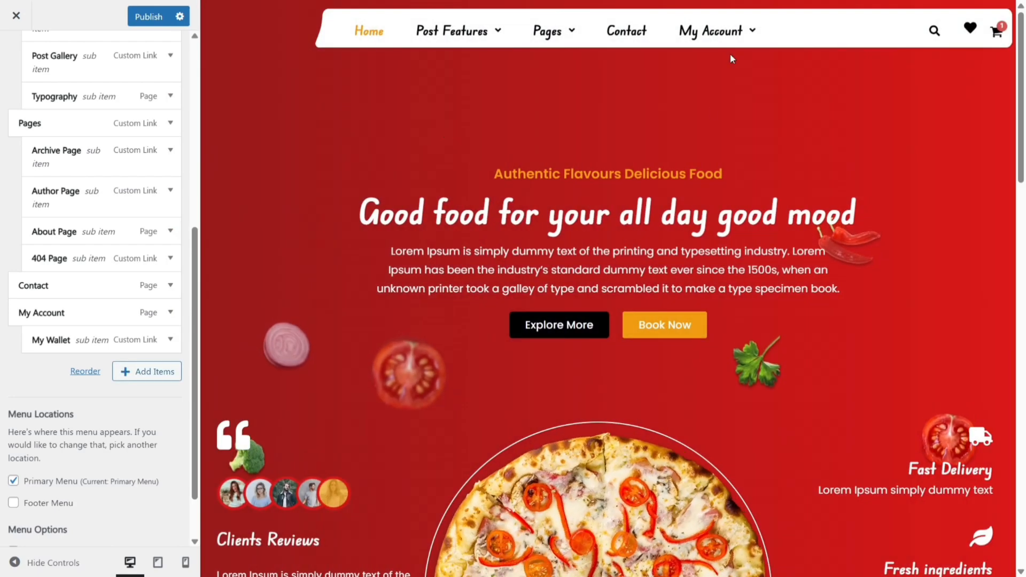
Add the My Wallet WooCommerce endpoint to the Footer Menu
mouse_move(735, 37)
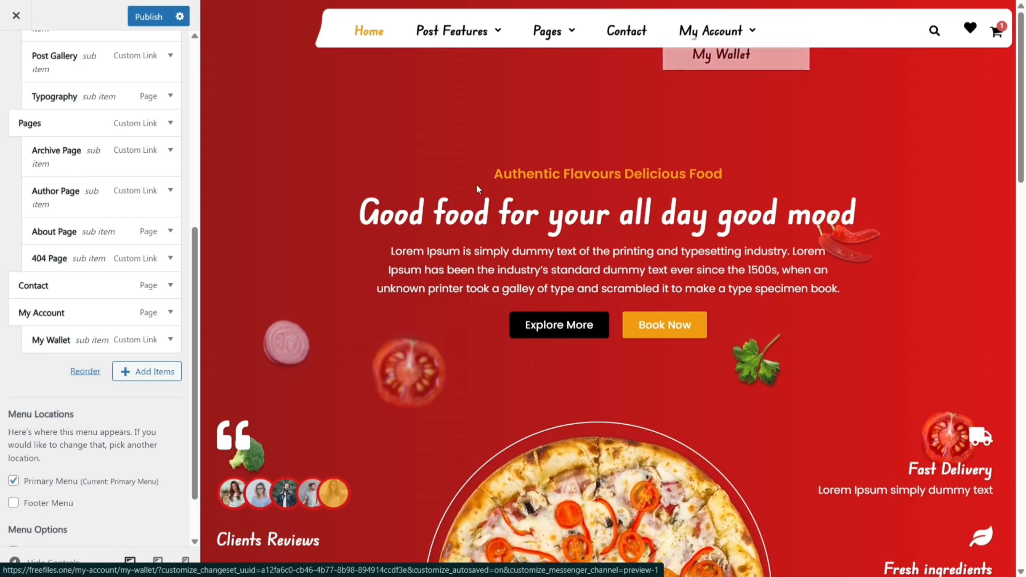
scroll(476, 184, down, 10)
scroll(475, 184, down, 15)
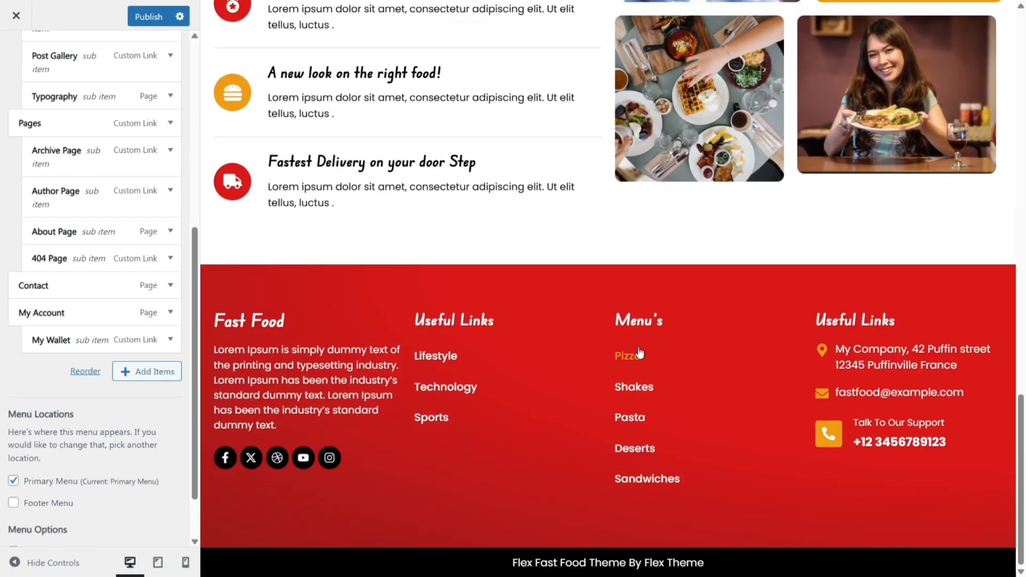
scroll(44, 198, up, 10)
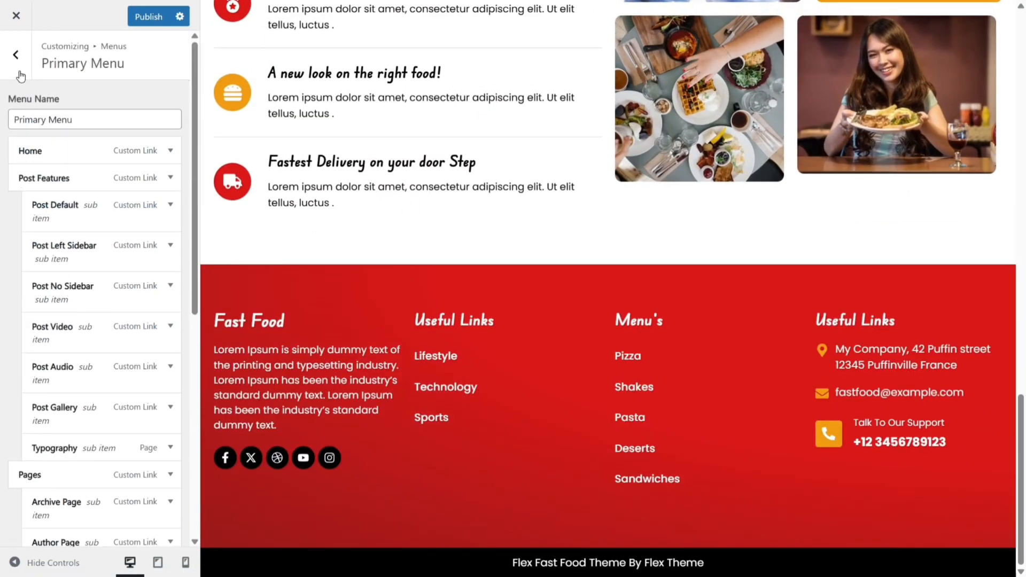
click(17, 54)
click(40, 124)
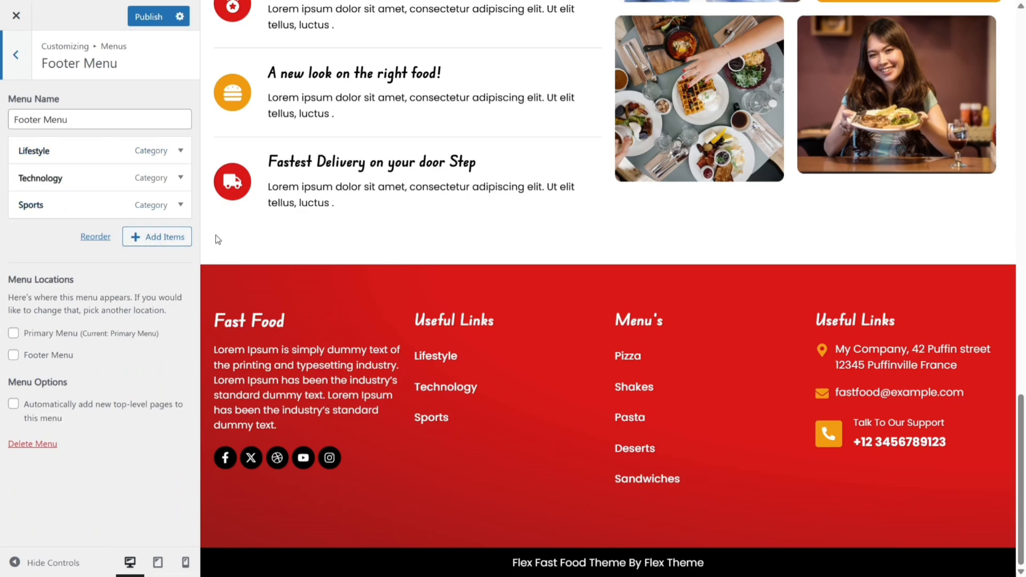
click(183, 248)
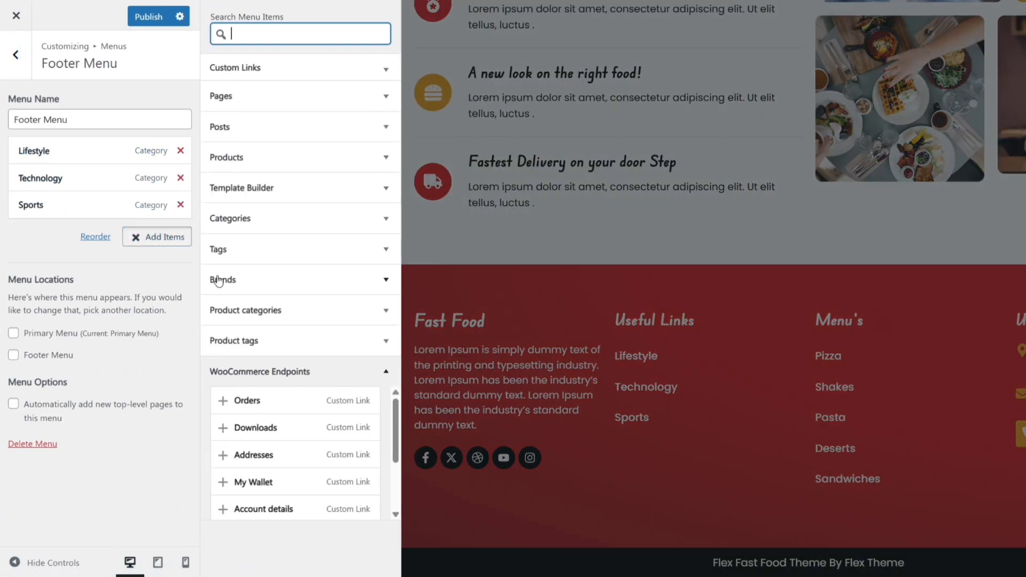
click(223, 483)
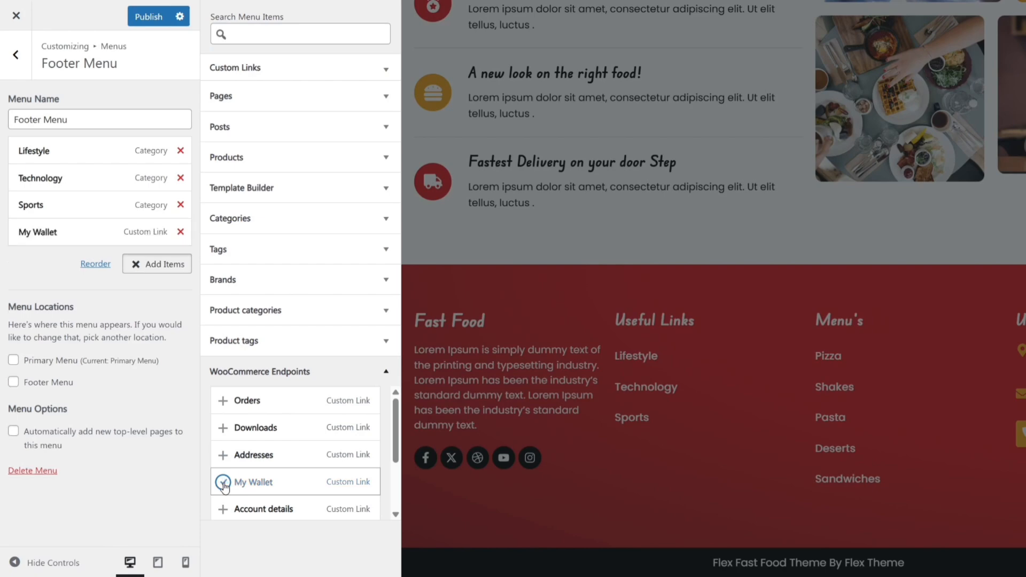
Assign the edited menu to the Footer Menu location and return to the list of menus
click(23, 383)
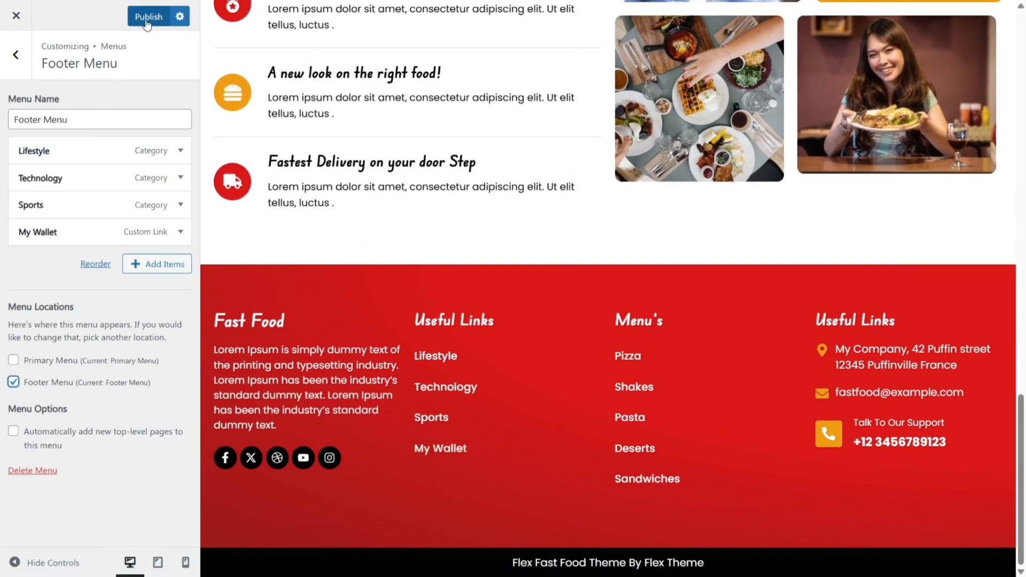
click(16, 54)
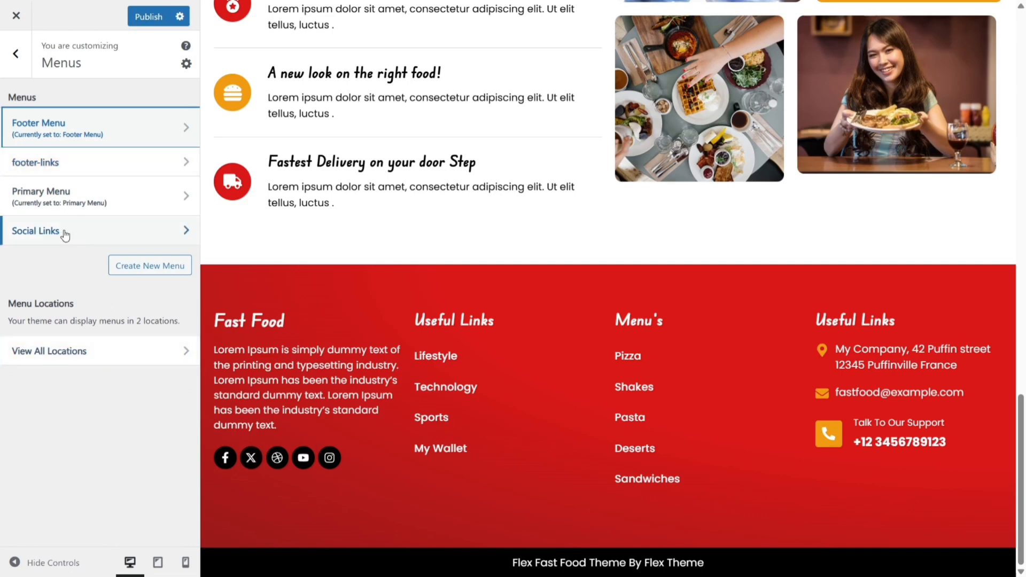
Review the items of the footer-links menu and open the Widgets section of the customizer
click(43, 162)
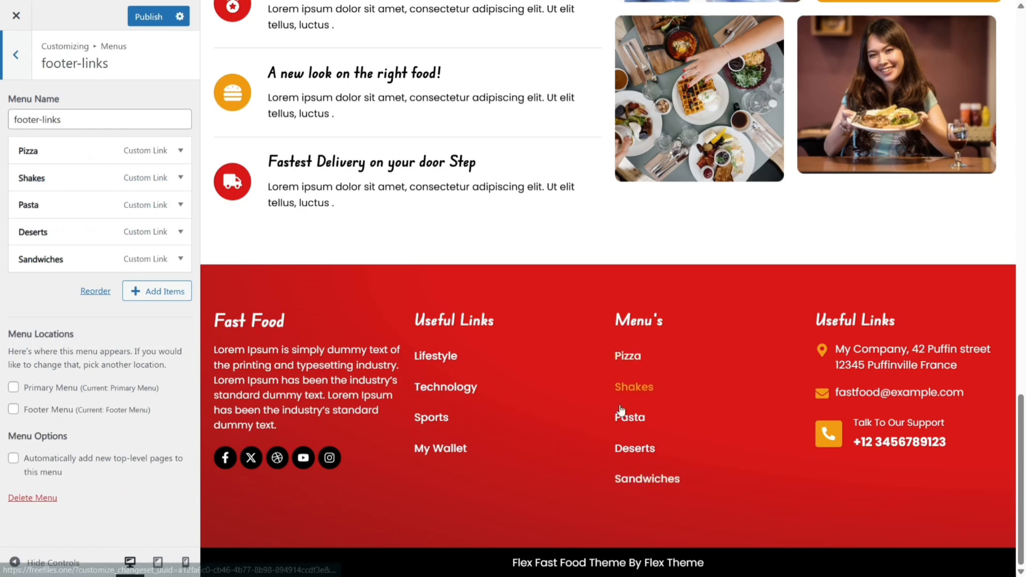
click(15, 55)
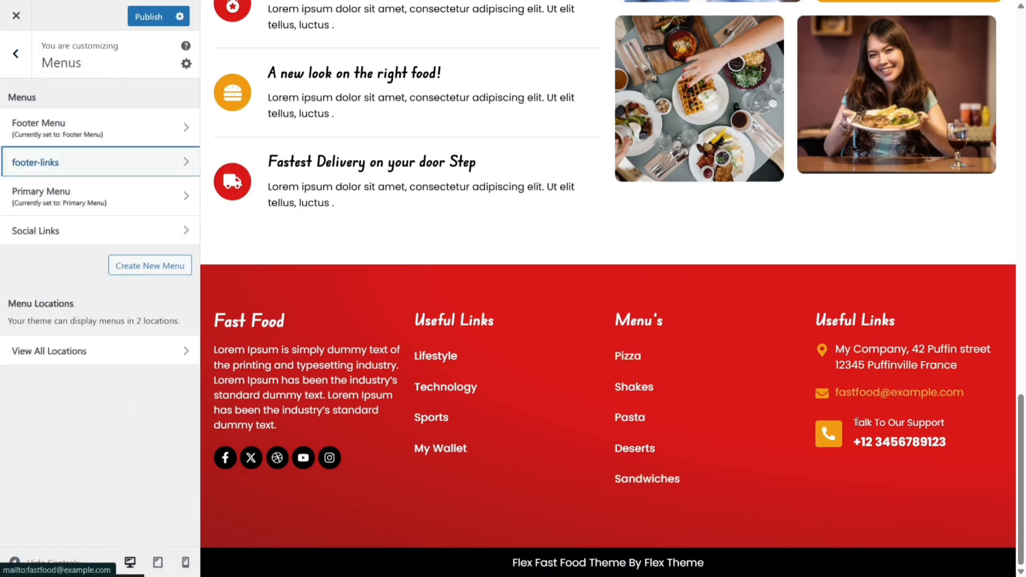
click(16, 55)
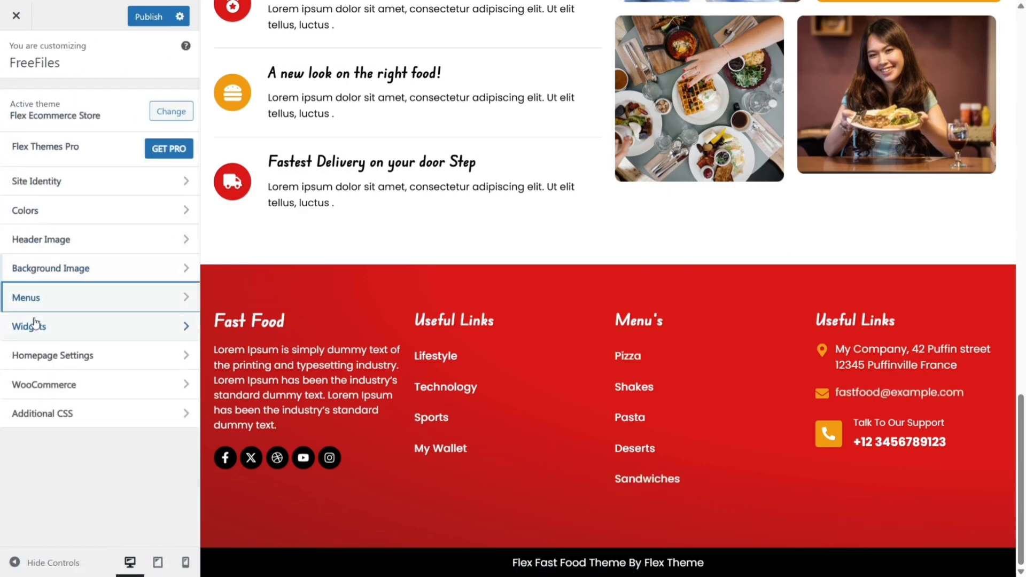
click(117, 337)
click(129, 194)
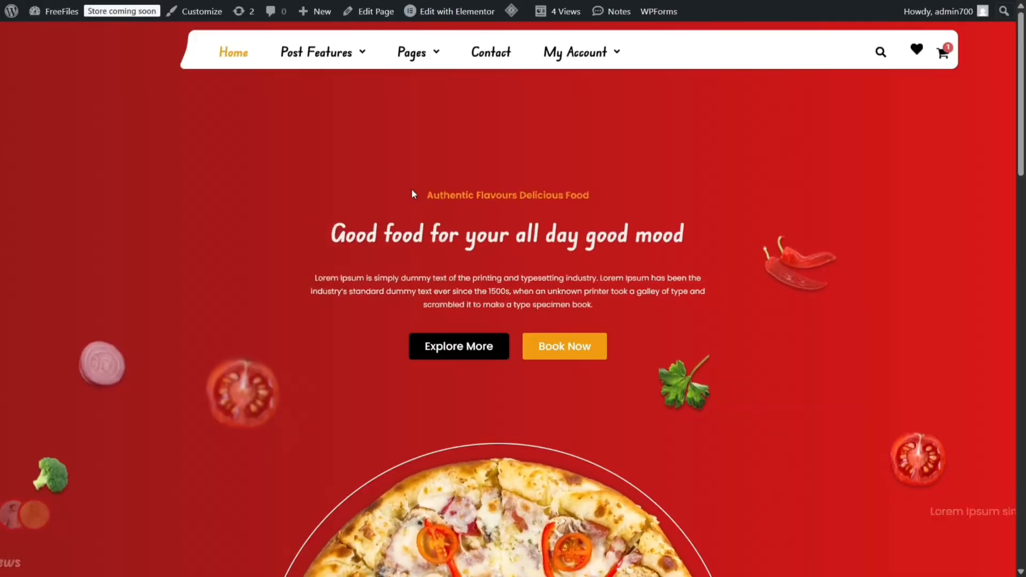
Test the My Wallet link under My Account in the live site's header and return to the home page
mouse_move(573, 54)
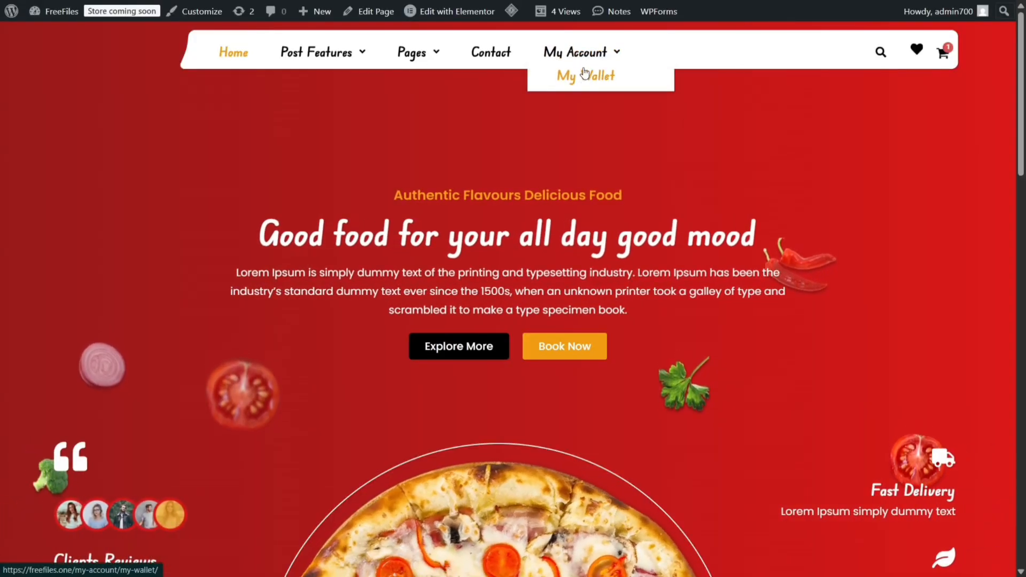
click(583, 78)
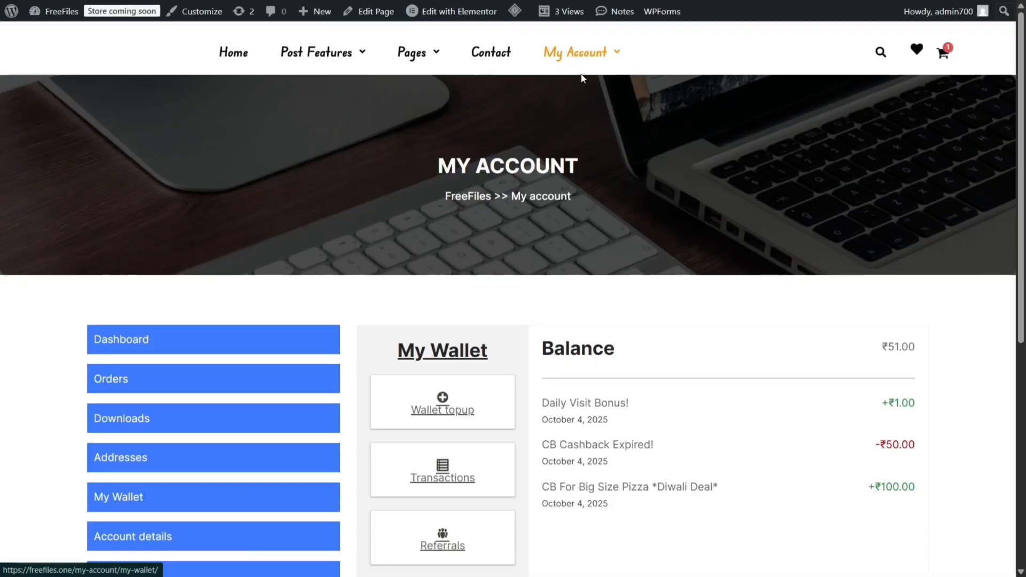
right_click(265, 173)
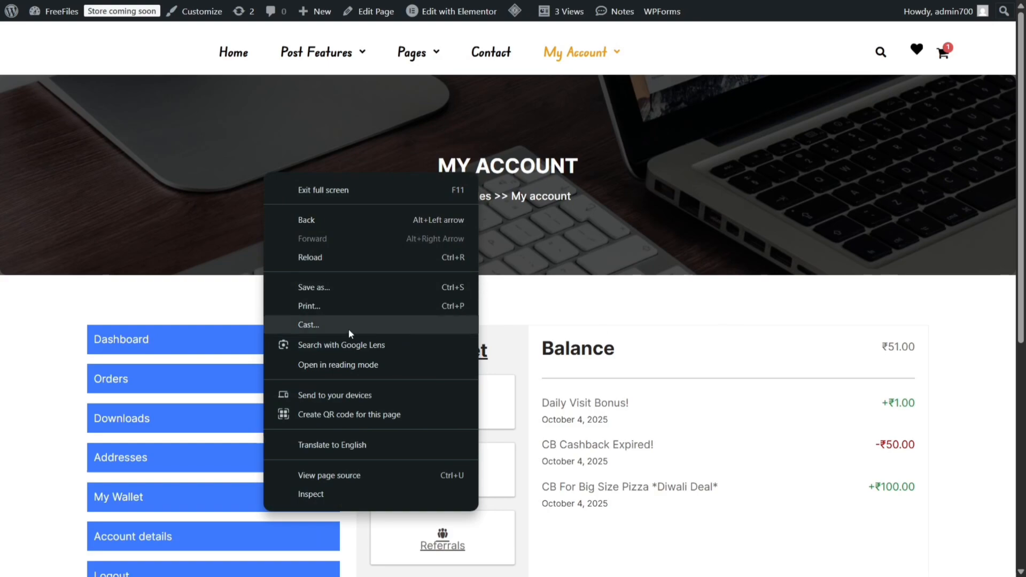
click(393, 220)
Test the My Wallet link under Useful Links in the home page footer and review the wallet page's balance and options
scroll(493, 210, down, 8)
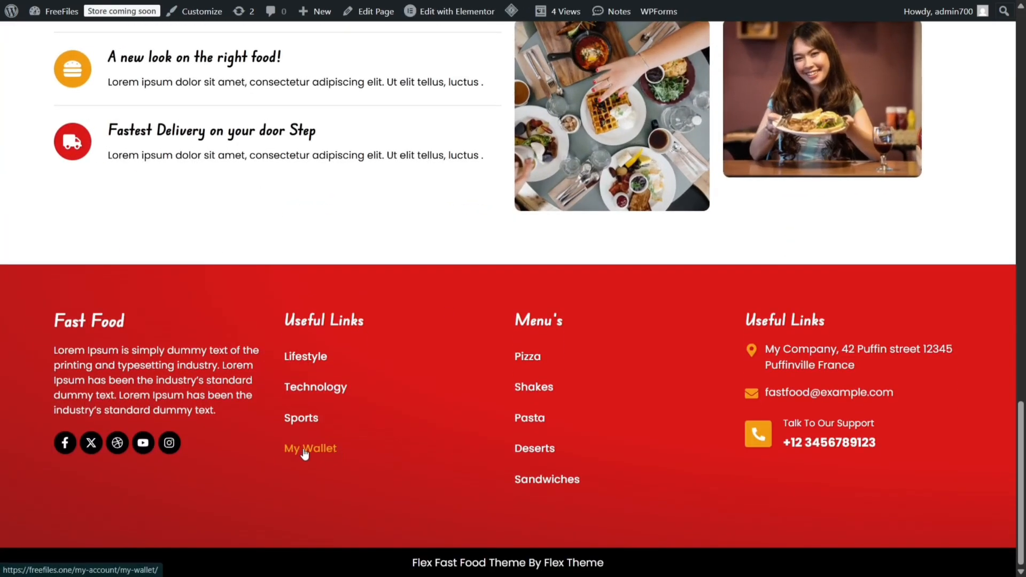
click(305, 452)
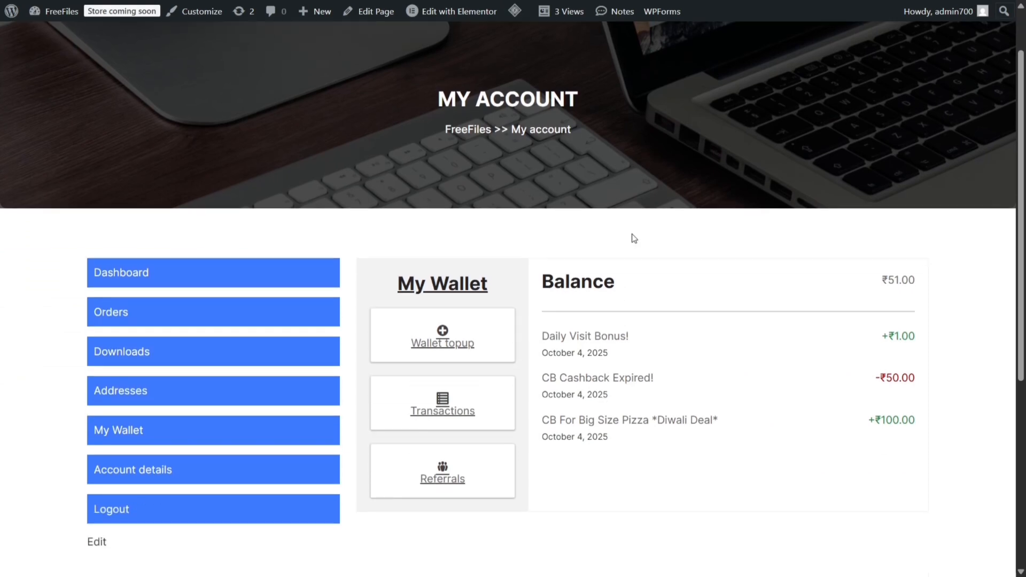
scroll(738, 321, up, 1)
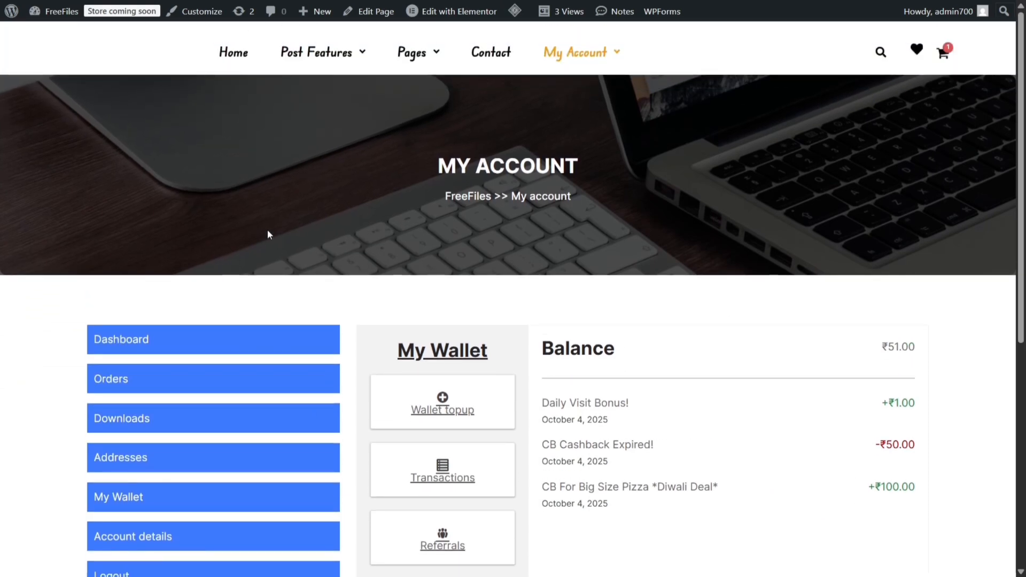
scroll(268, 235, down, 2)
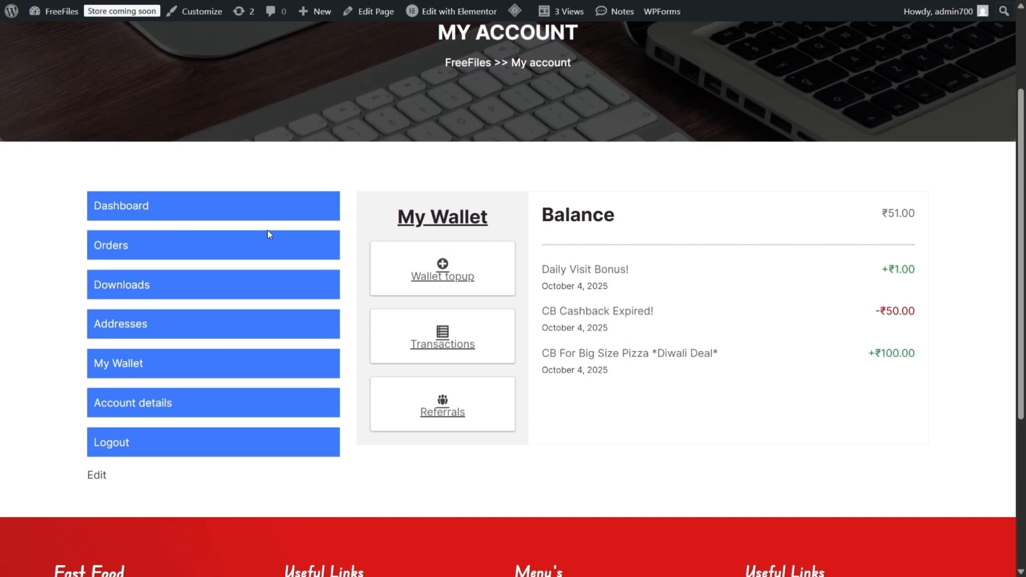
scroll(268, 234, up, 1)
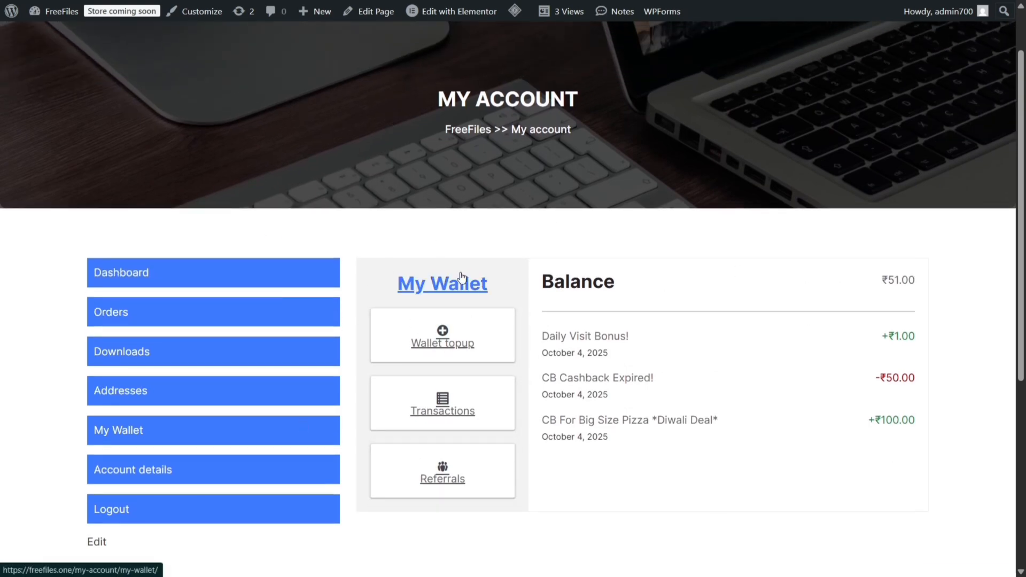
scroll(461, 277, down, 2)
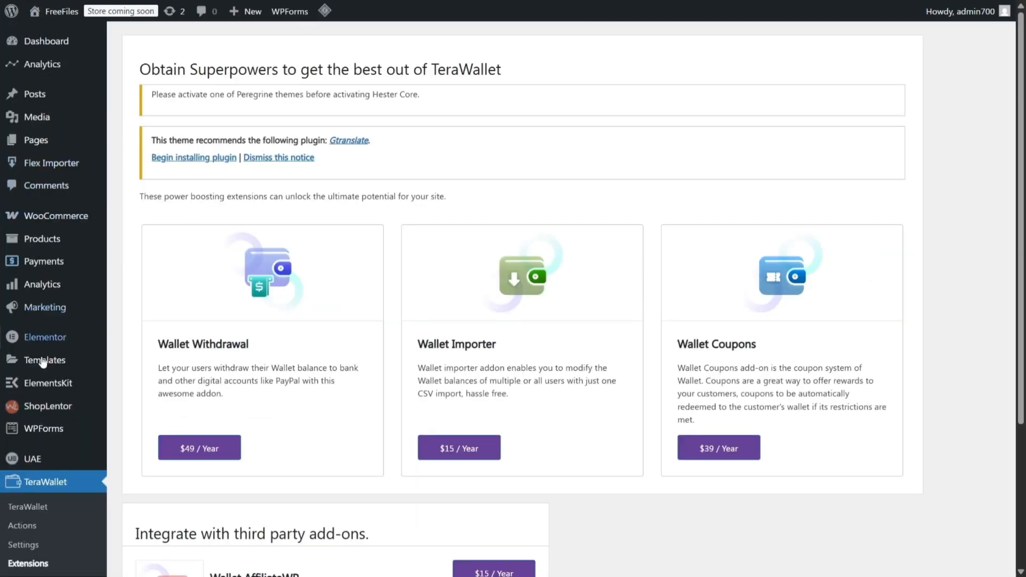
Show the Products options in the WordPress admin
mouse_move(47, 251)
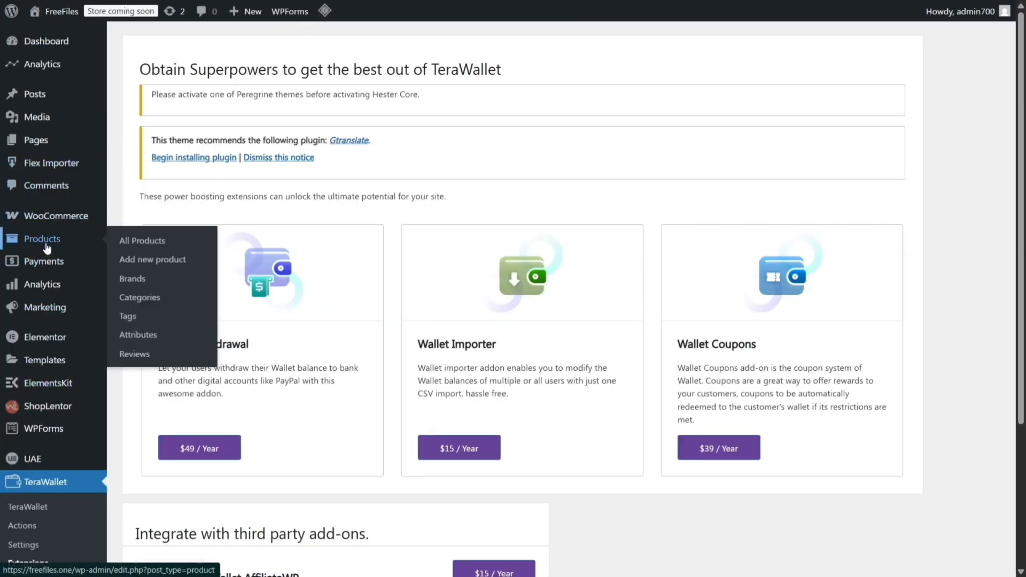